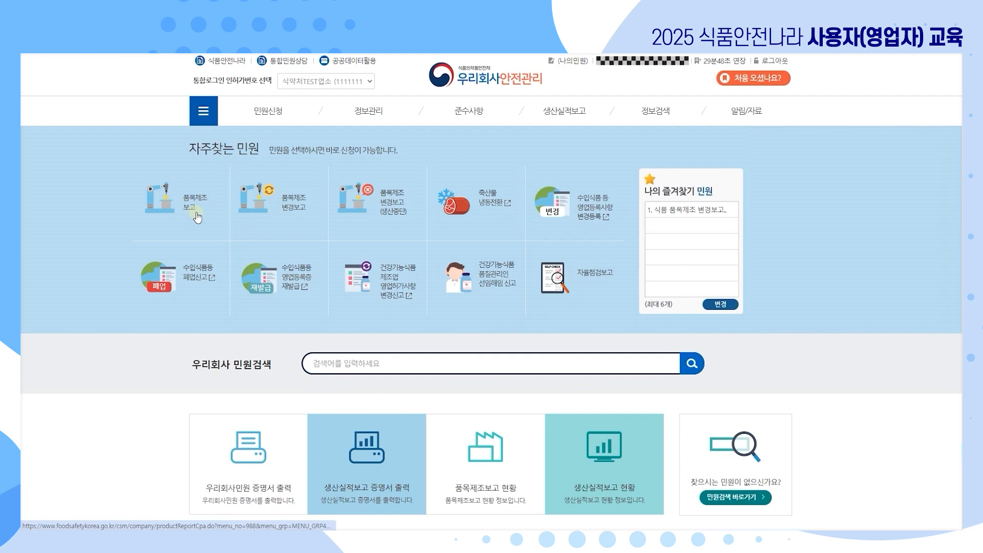
Open the 품목제조보고 application form and fill in the applicant details from the most recent applicant information.
click(197, 218)
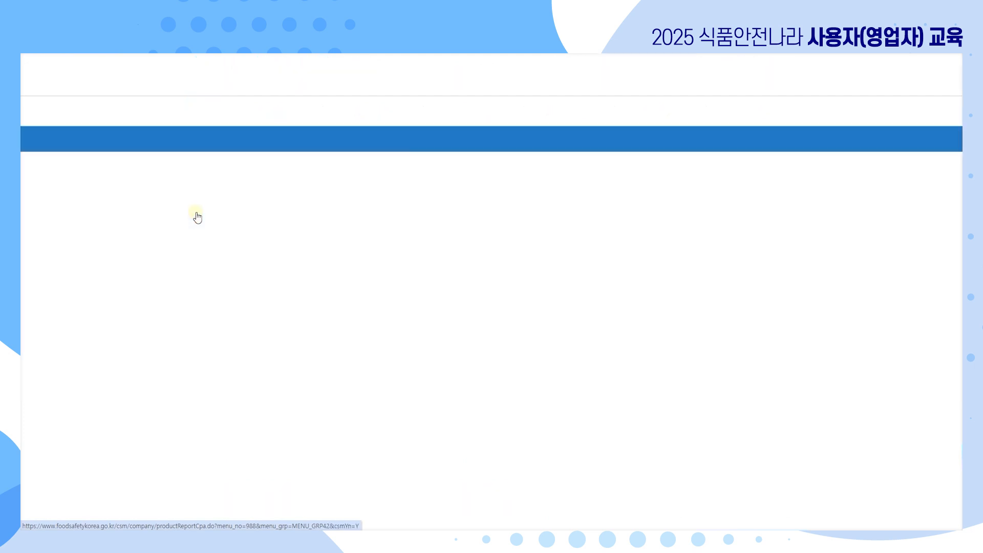
scroll(763, 256, down, 4)
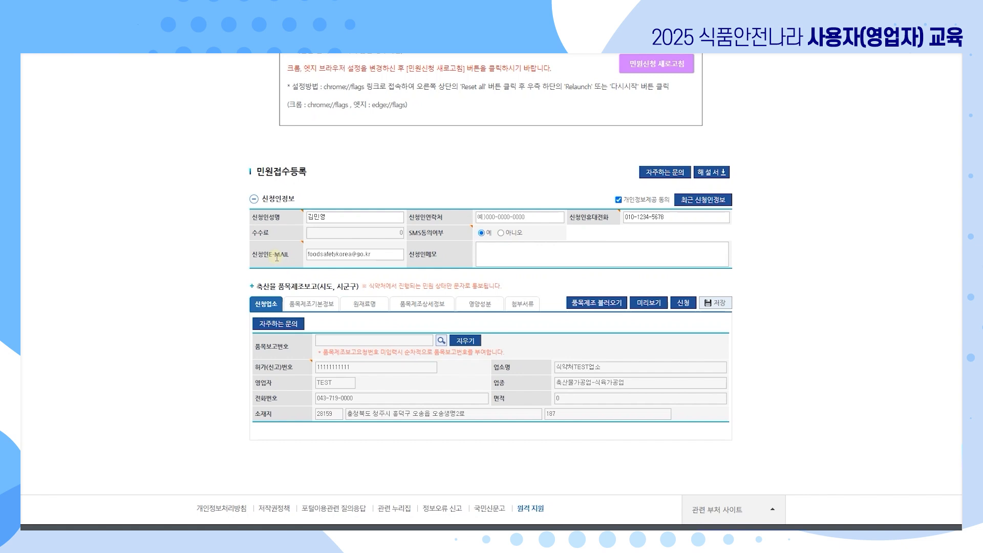
click(352, 219)
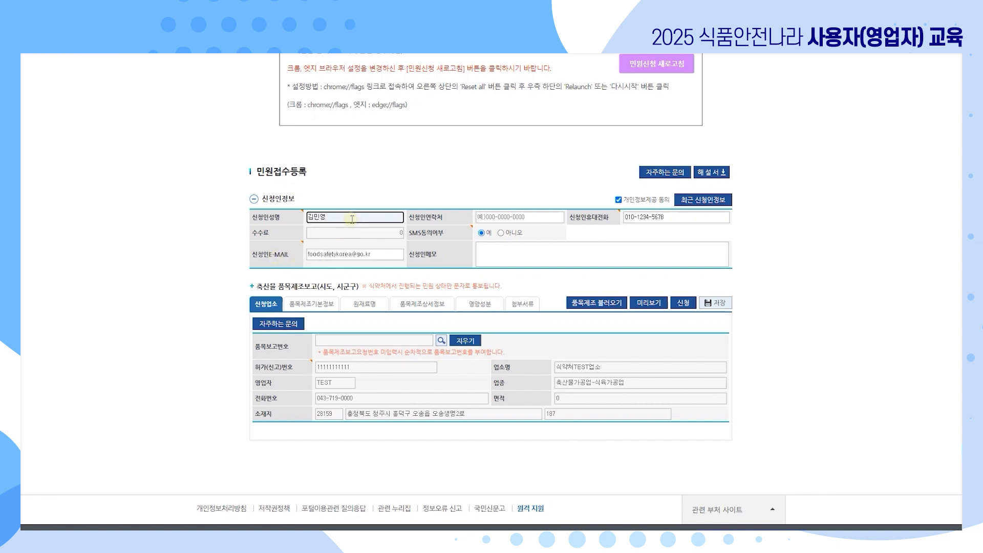
click(722, 202)
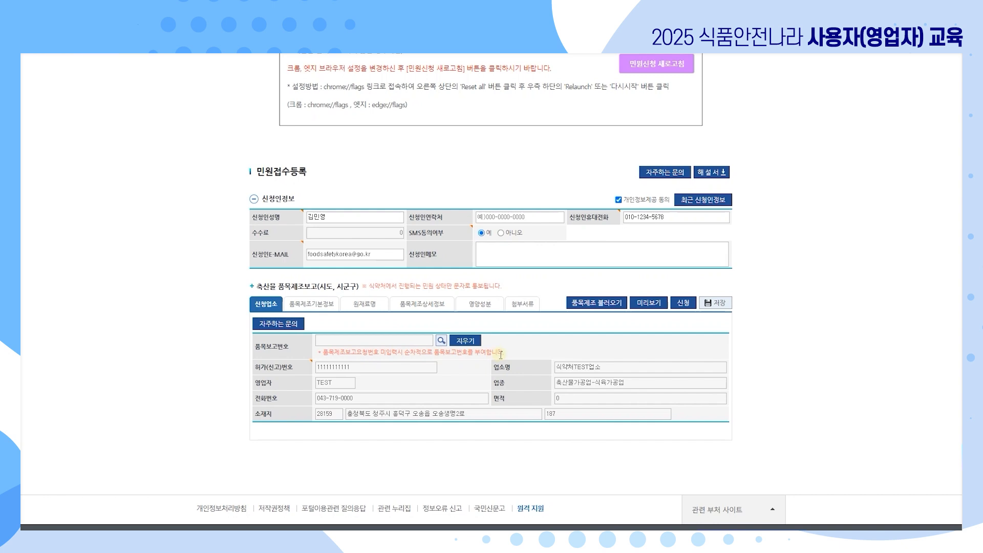
Look up the usage status of product report numbers in the range 1000 to 1200.
click(441, 341)
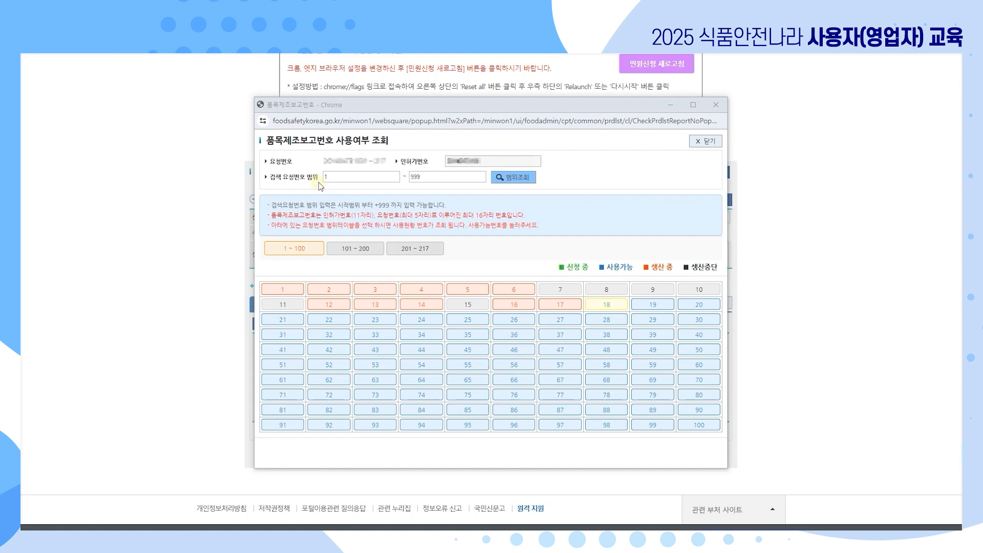
click(345, 178)
text(000)
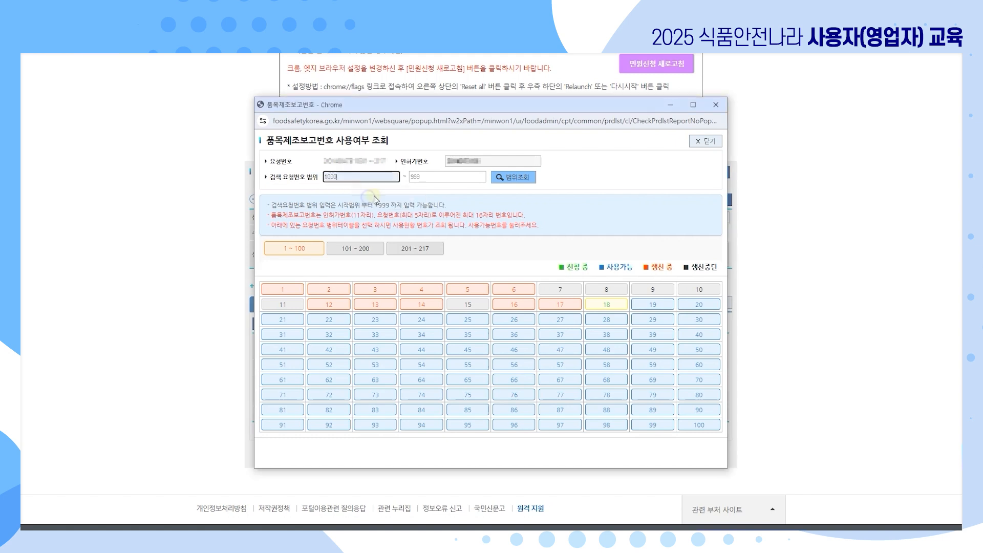
click(411, 180)
text(1200)
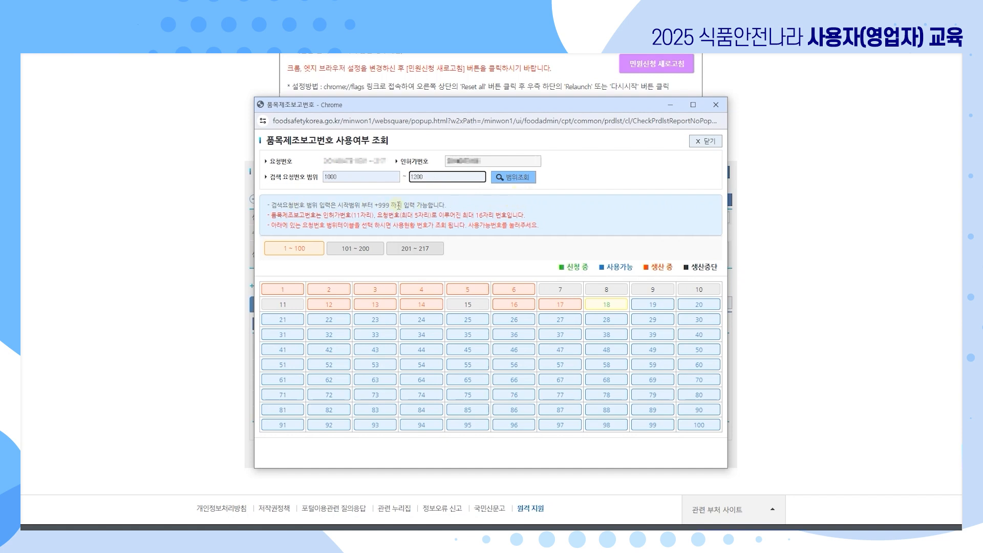
click(524, 180)
click(663, 307)
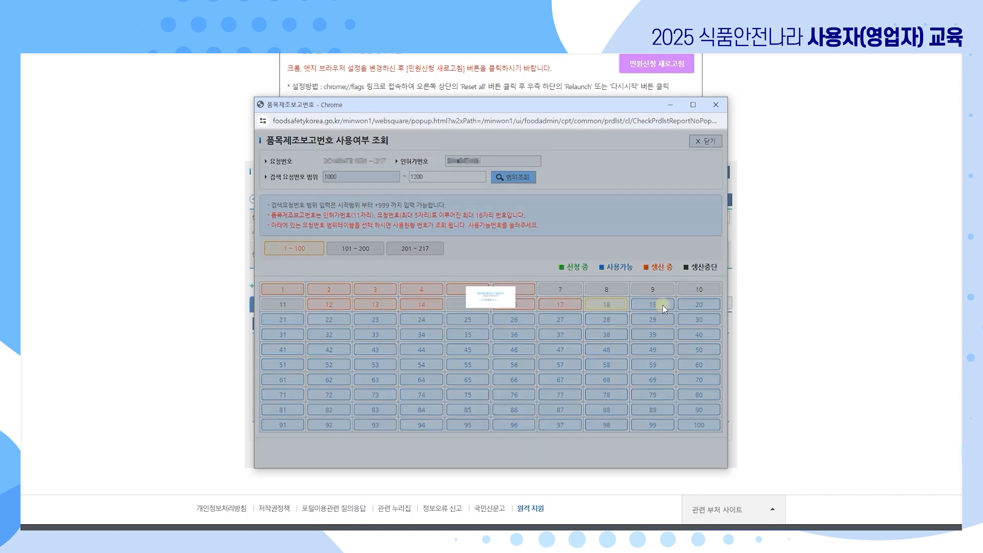
click(543, 183)
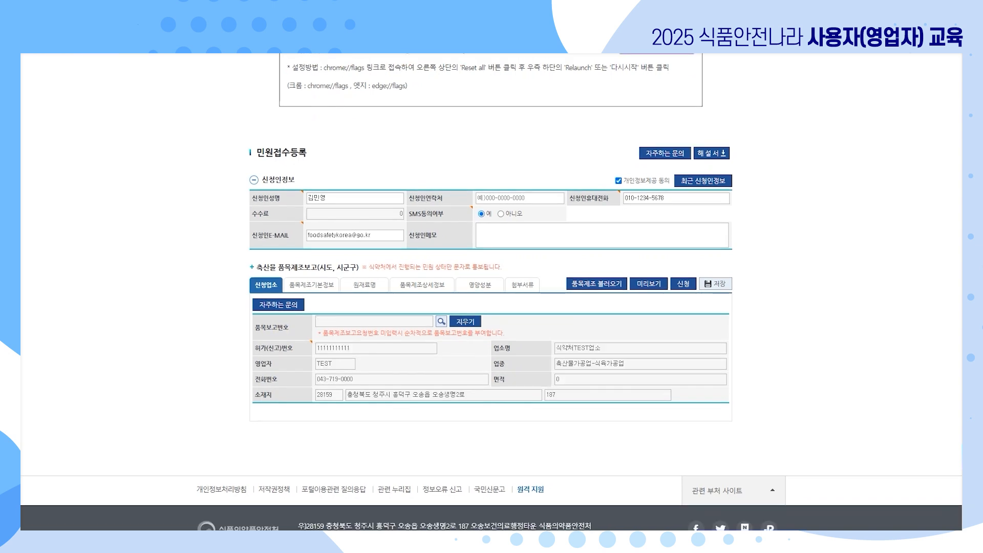
In the basic product information, set the food type to 양념육, searching within the 가공식품 category.
click(326, 288)
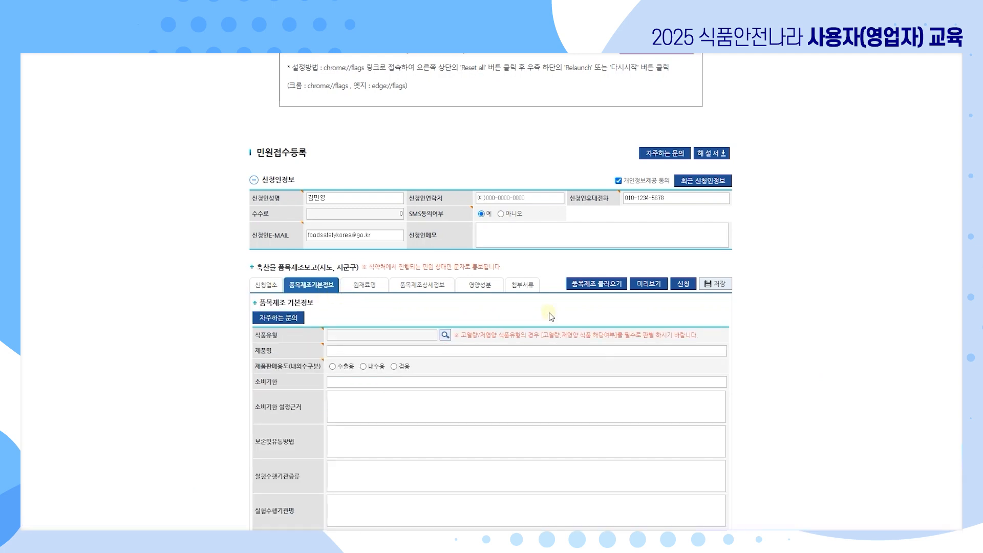
scroll(545, 314, down, 1)
scroll(545, 314, down, 1)
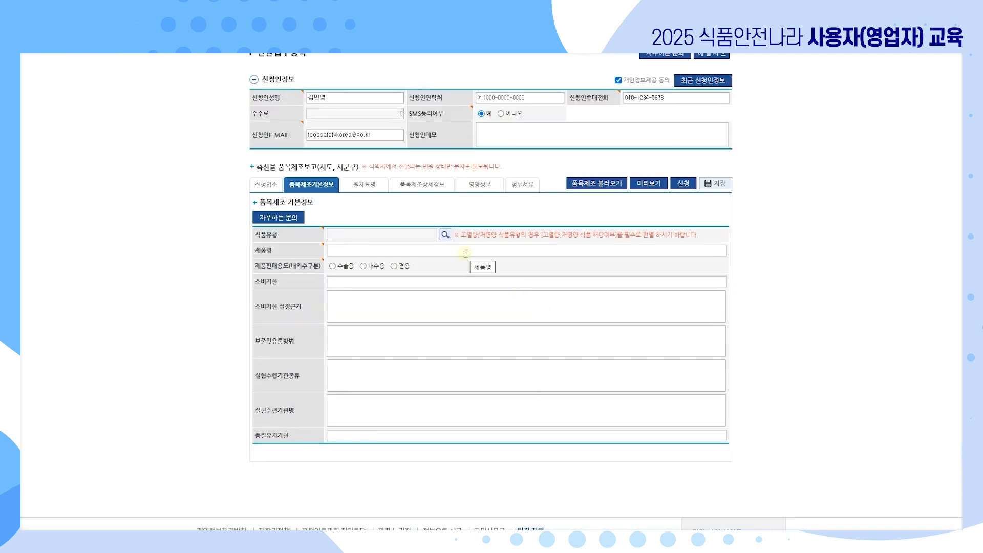
click(445, 235)
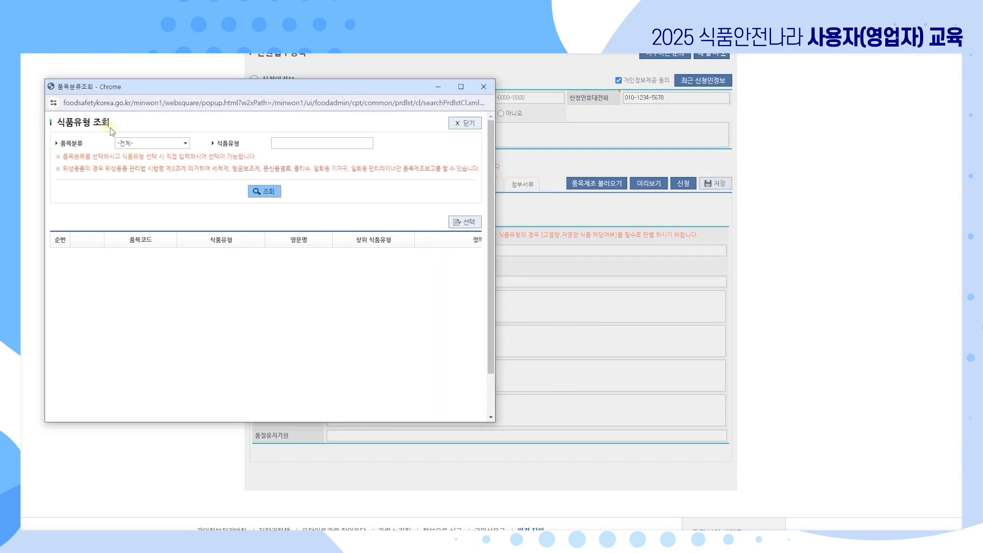
click(178, 143)
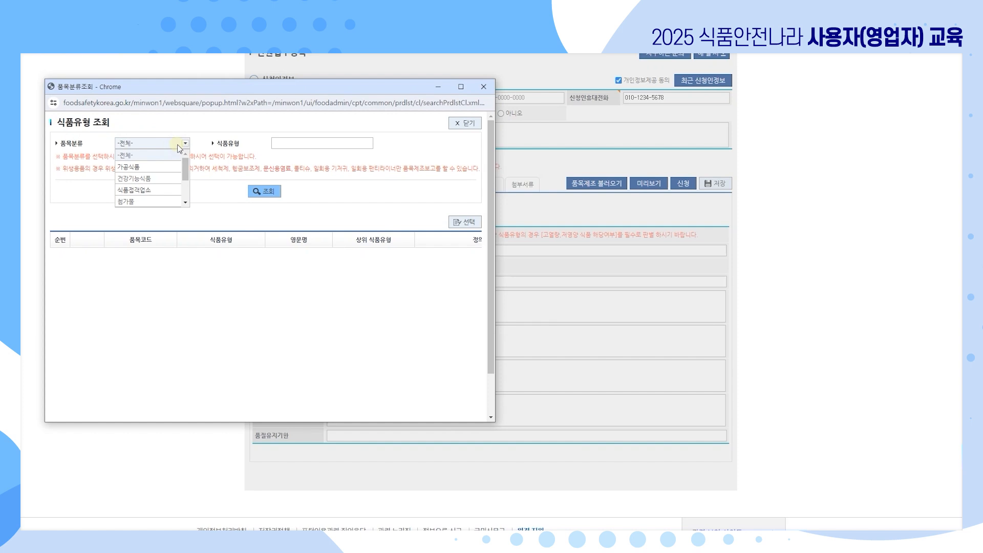
click(148, 167)
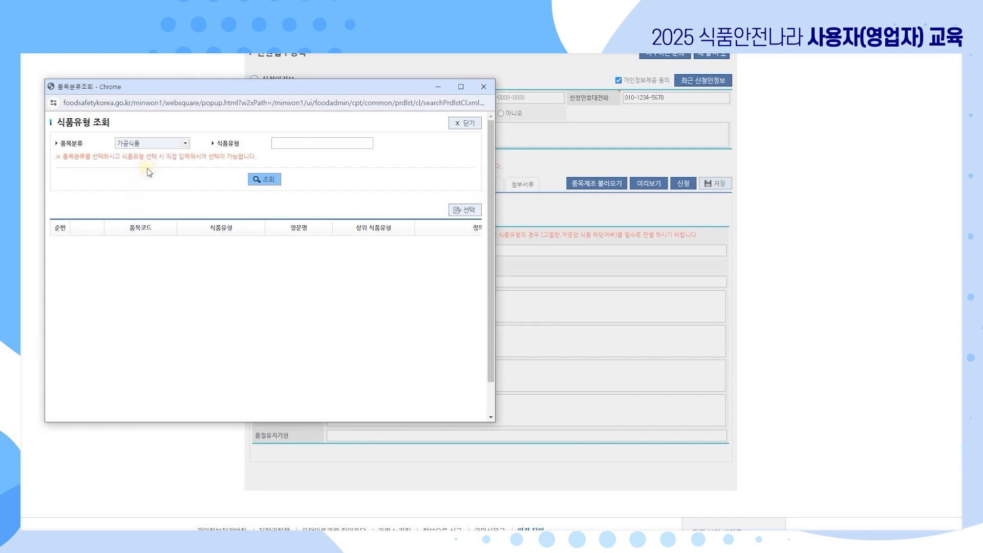
click(296, 143)
text(양념류)
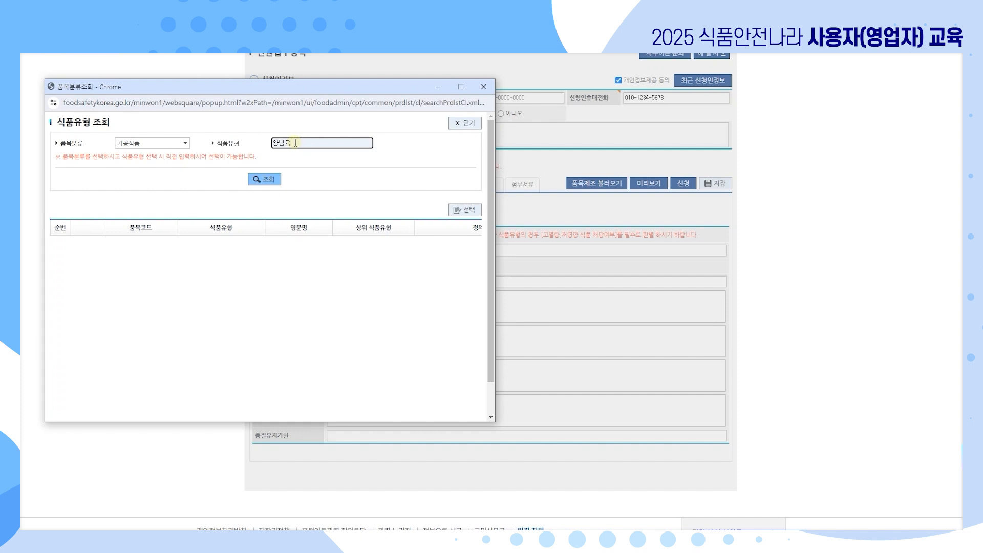
click(270, 179)
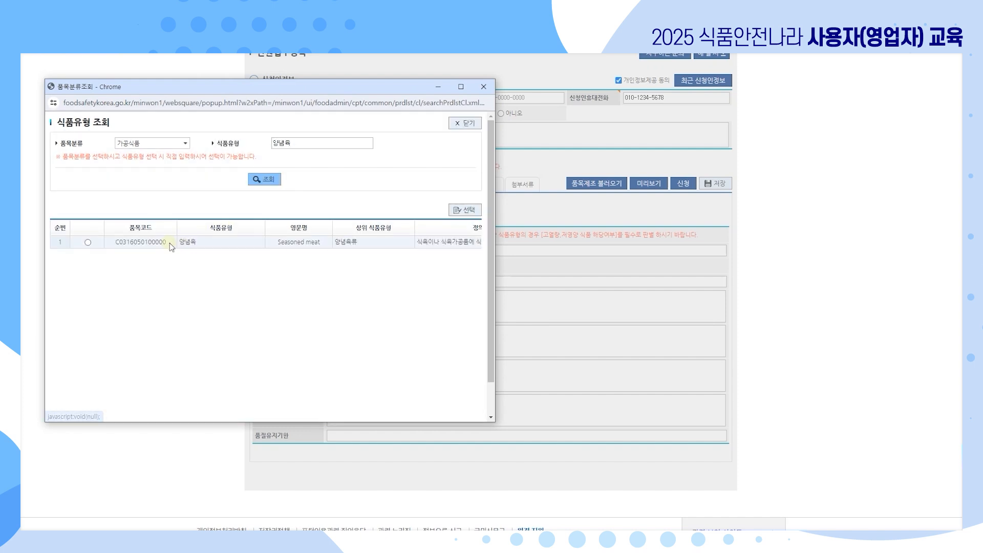
click(87, 243)
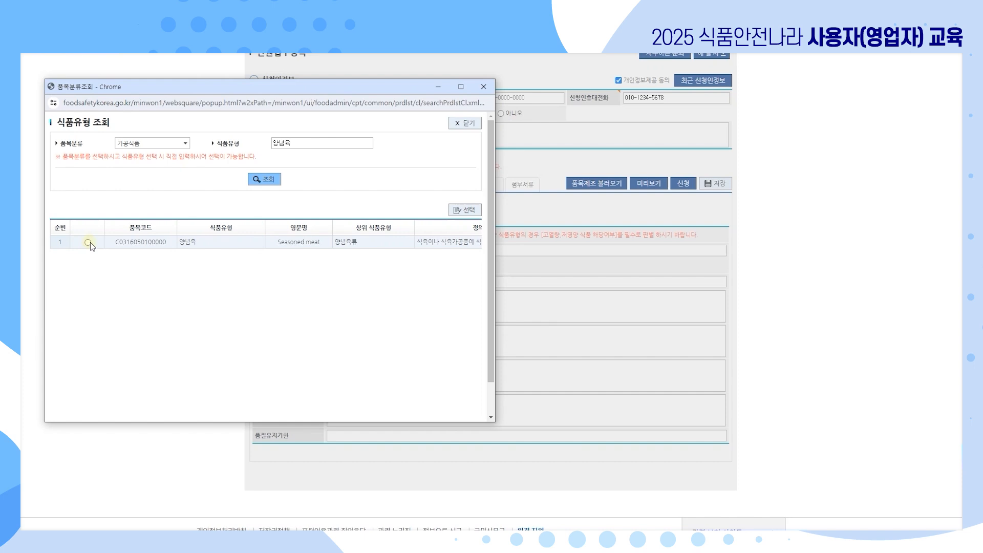
double_click(93, 242)
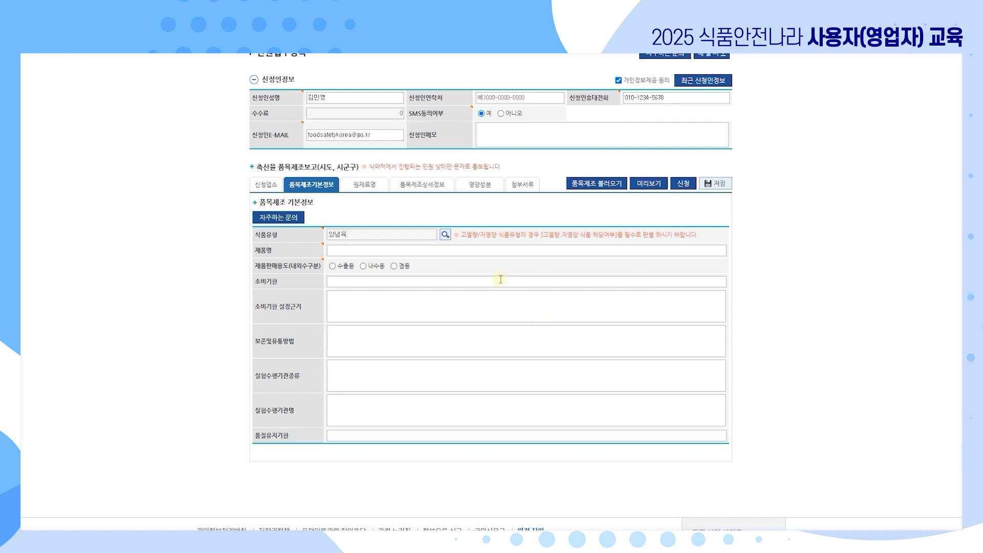
Enter the product name 안전한 양념육 and set its sales use to 겸용.
click(439, 251)
text(안전한 양념육)
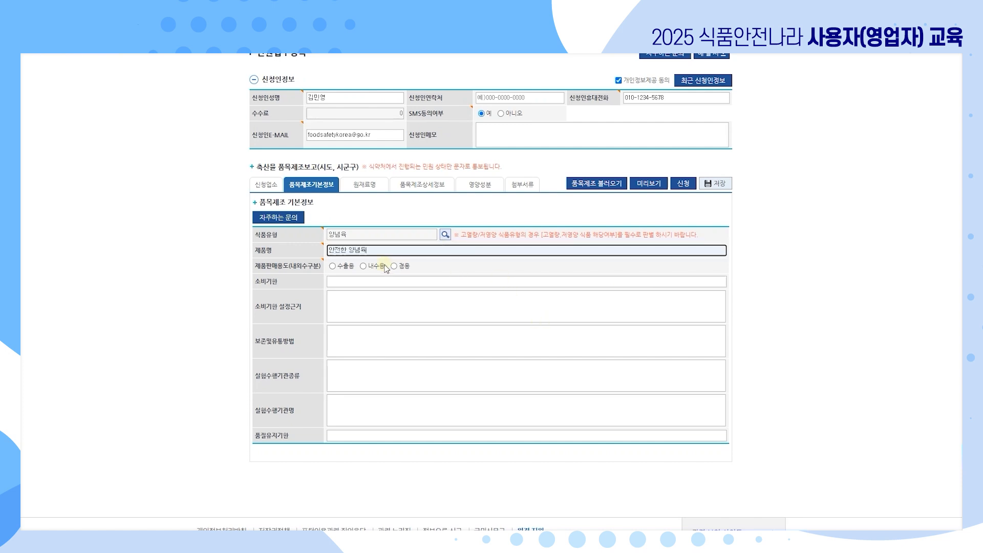
click(394, 266)
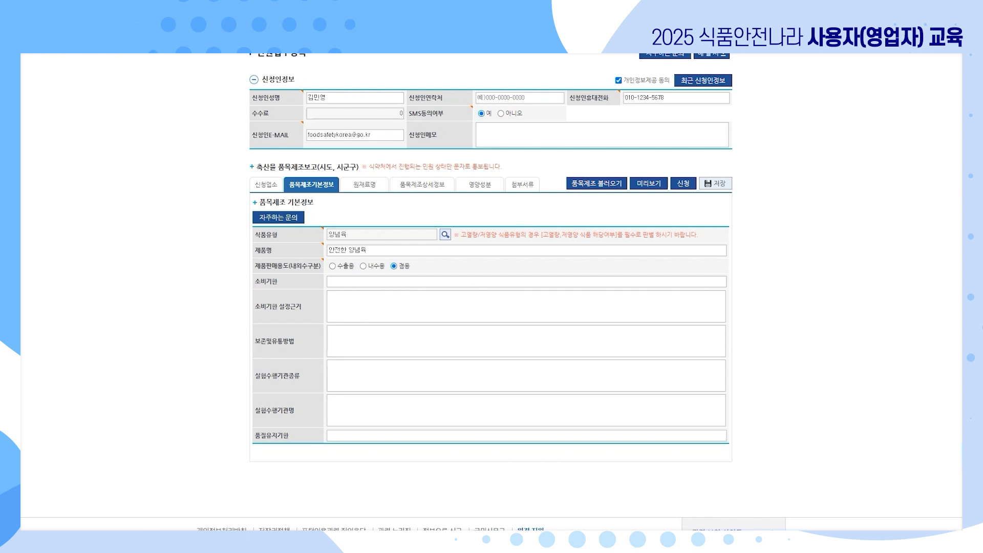
Set the 소비기한 to "제조일로부터 6개월" and enter its basis "기존 제품 A와 식품유형, 성상, 포장재질 및 포장방법 등의 사항이 동일하여 소비기한을 설정함".
click(348, 281)
text(제조일로부터 6개월)
click(589, 306)
text(기존 제품 A와 식품유형, 성상, 포장재질 및 포장방법 등의 사항이 동일하여 소비기한을 설정합)
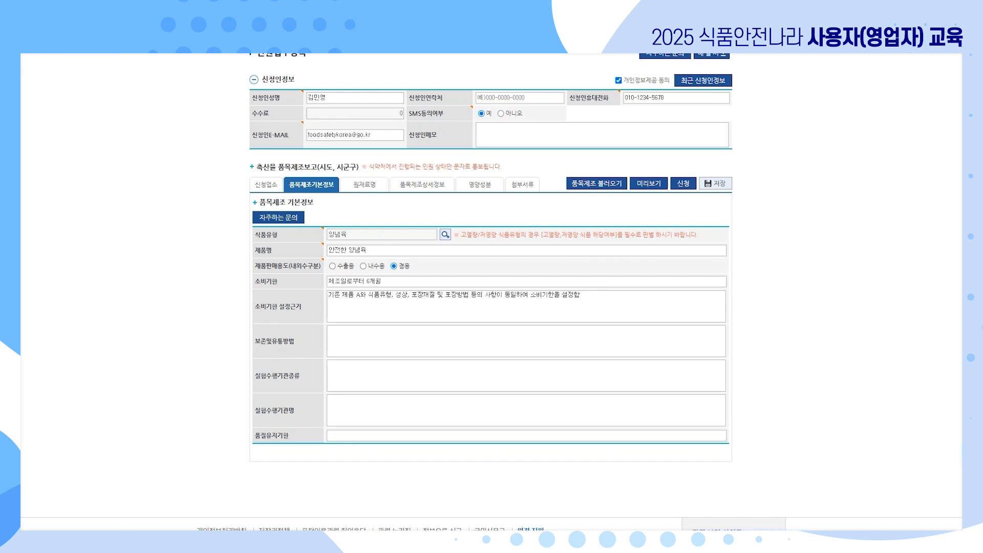
Enter "-2~5℃ 이하에서 냉장보관" as the storage and distribution method and "-" for both the testing agency type and name.
click(558, 337)
text(-2~5℃ 이하에서 냉장보관)
click(353, 381)
text(-)
click(352, 407)
text(-)
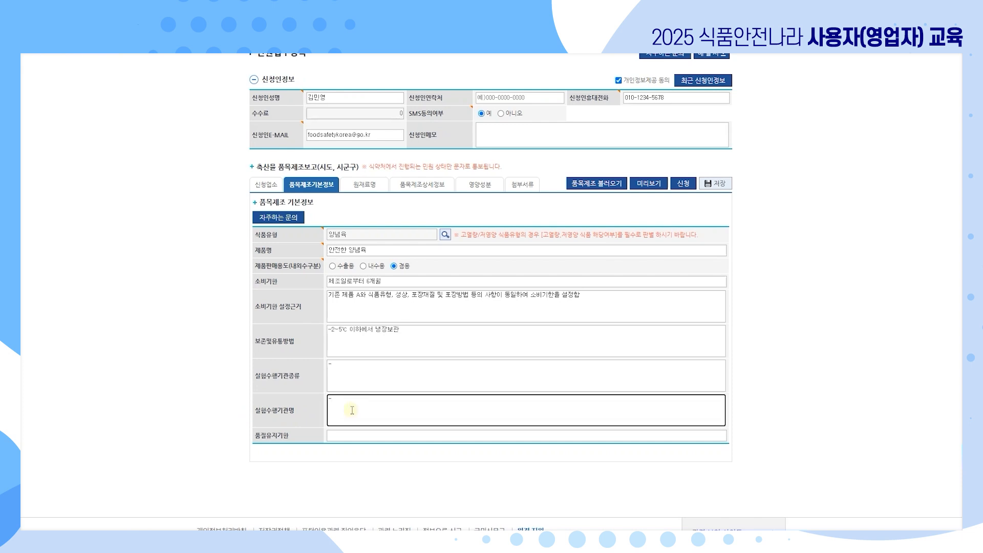
click(746, 490)
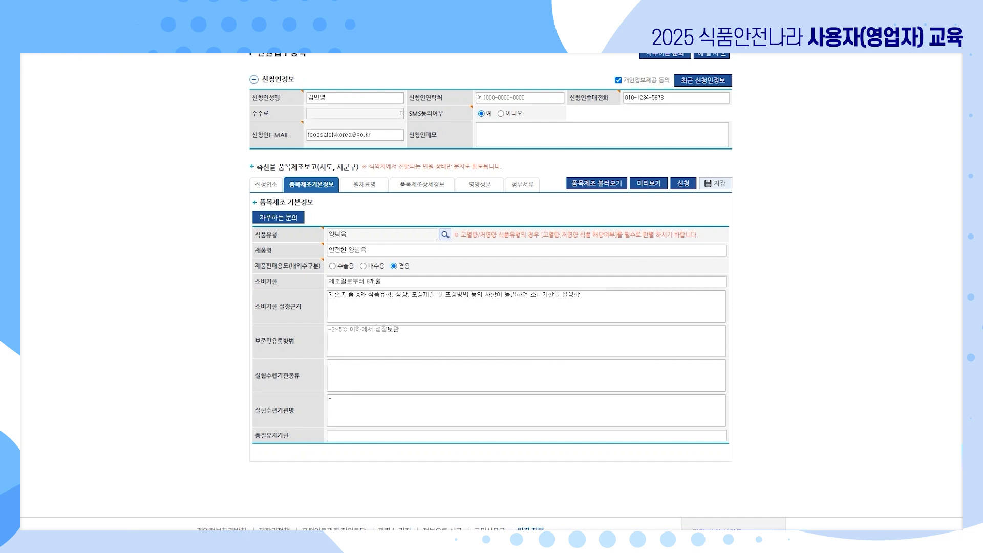
Go to the 원재료명 section, dismiss the ingredient entry notice and acknowledge the ingredient registration checklist.
click(371, 185)
drag(134, 23, 217, 107)
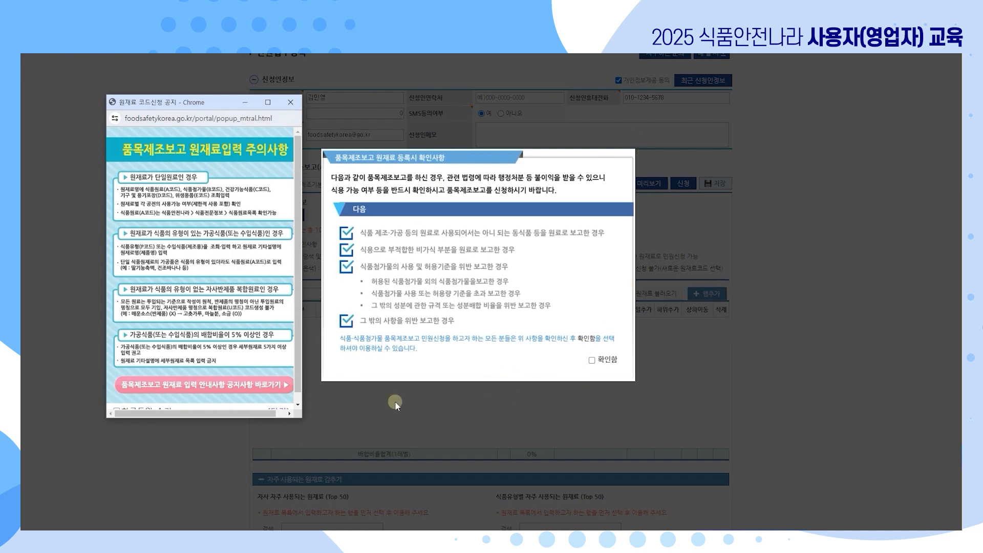
scroll(280, 404, down, 1)
click(280, 404)
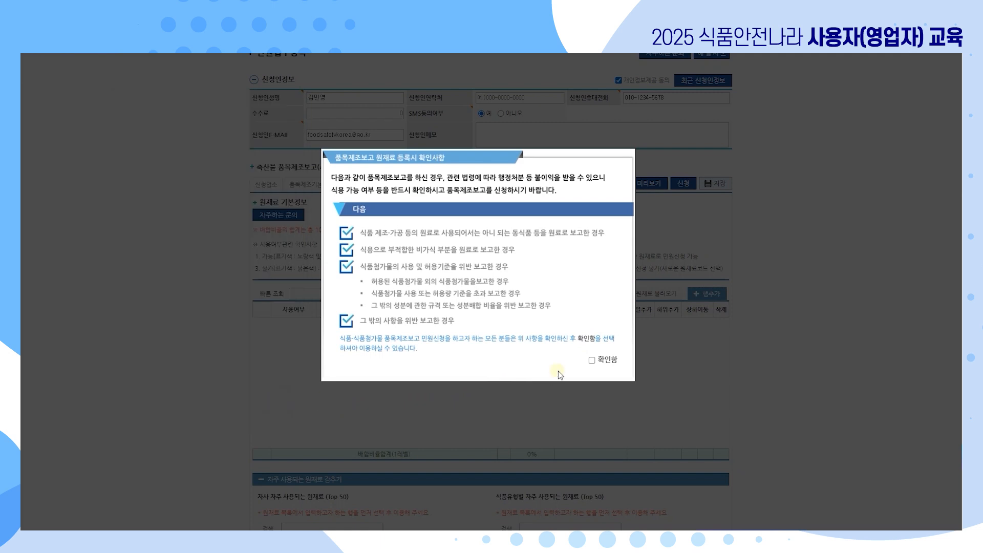
click(592, 360)
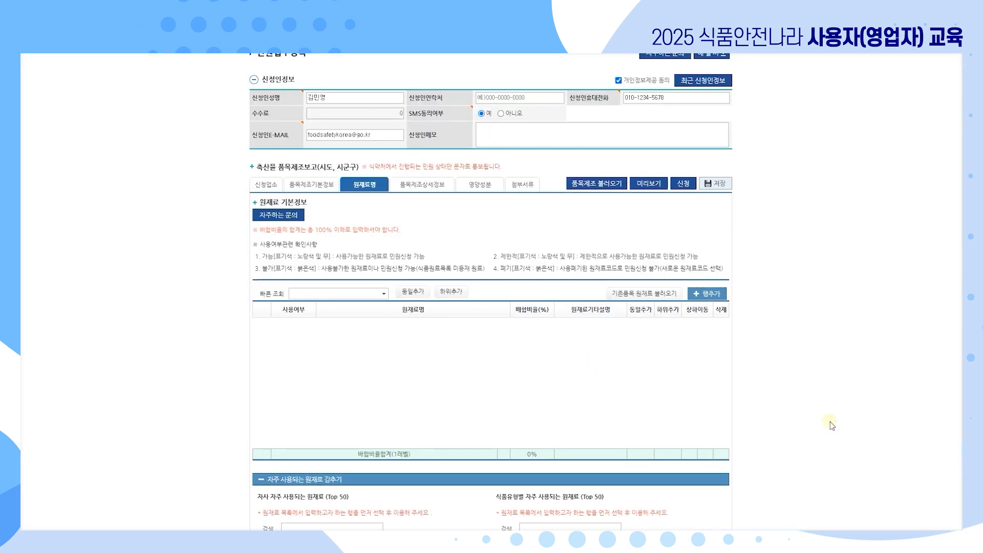
Add a row to the ingredient table and fill it with 돼지고기 from the ingredient lookup.
scroll(790, 420, down, 1)
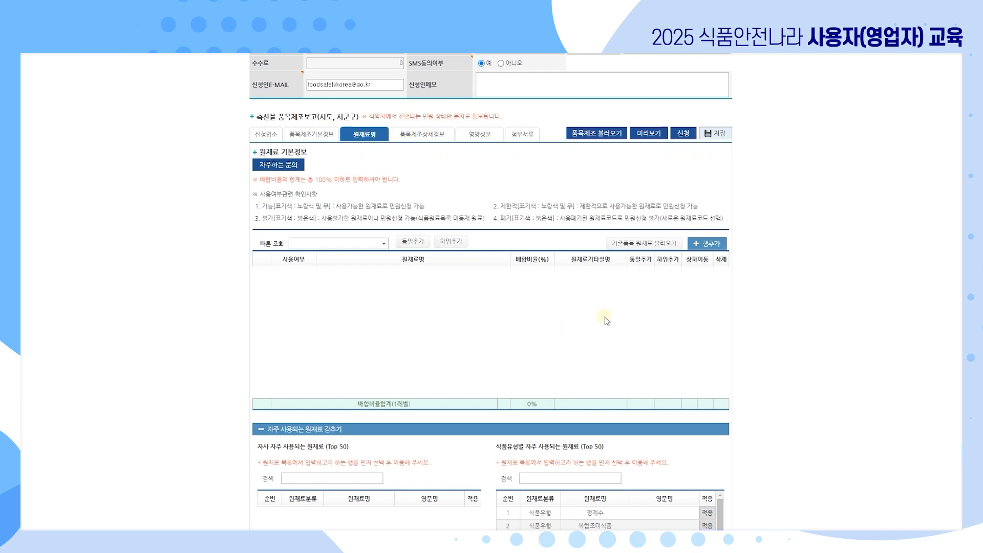
click(706, 243)
drag(371, 181, 374, 107)
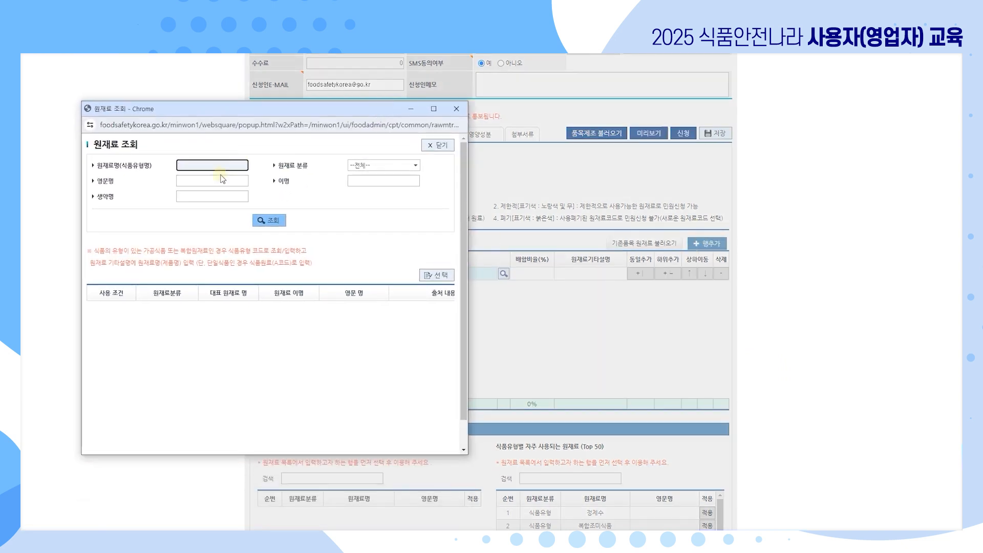
text(돼지고기)
click(264, 220)
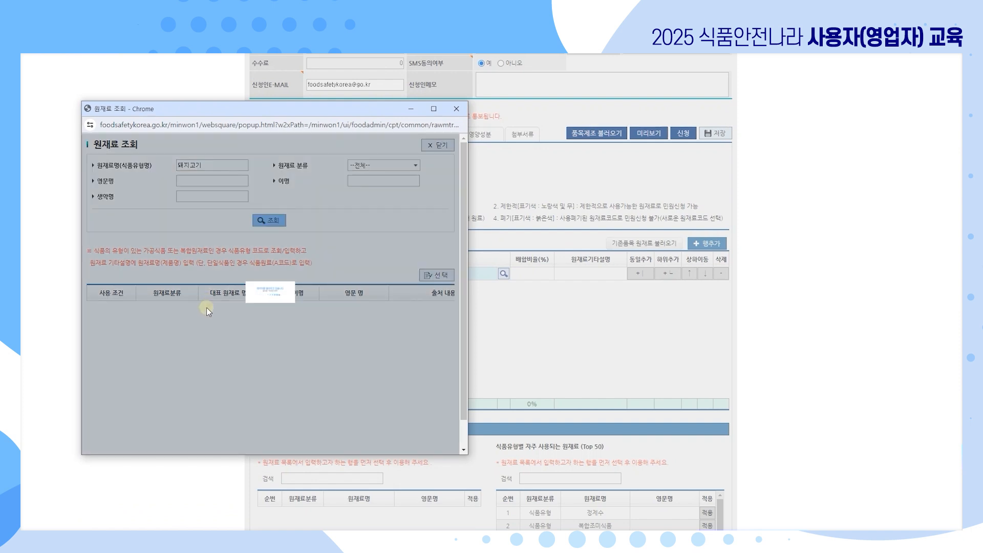
double_click(207, 307)
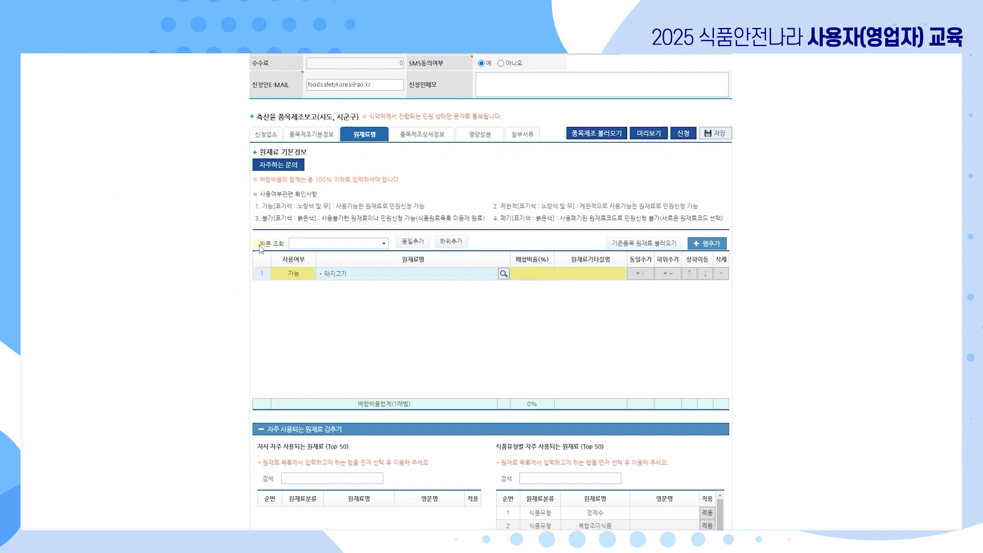
click(321, 244)
text(양조간장::P0120030000000)
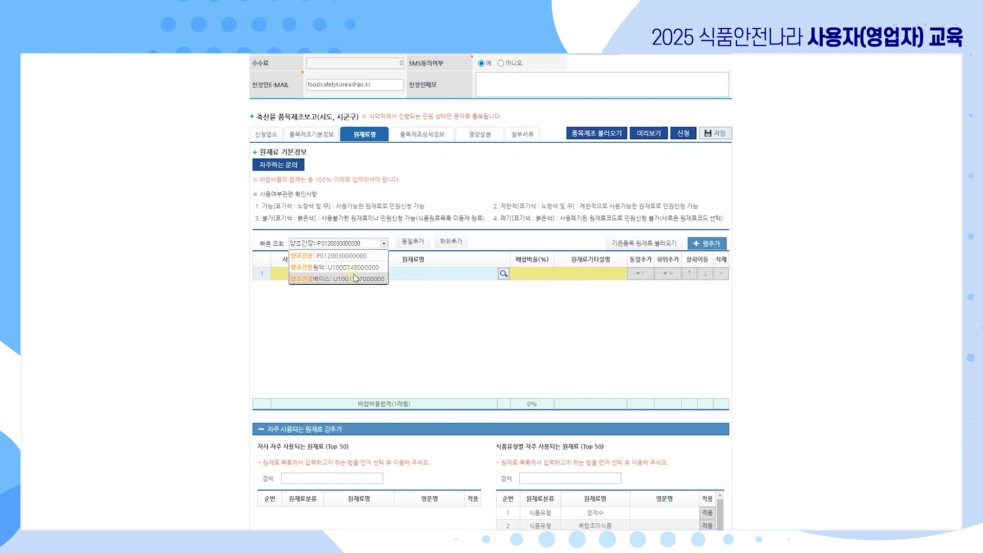
click(357, 256)
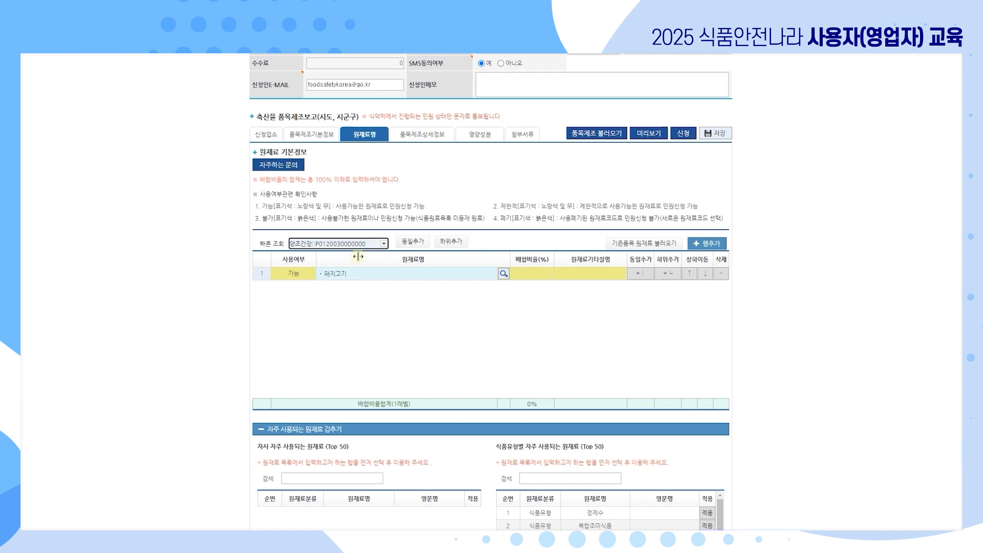
click(415, 242)
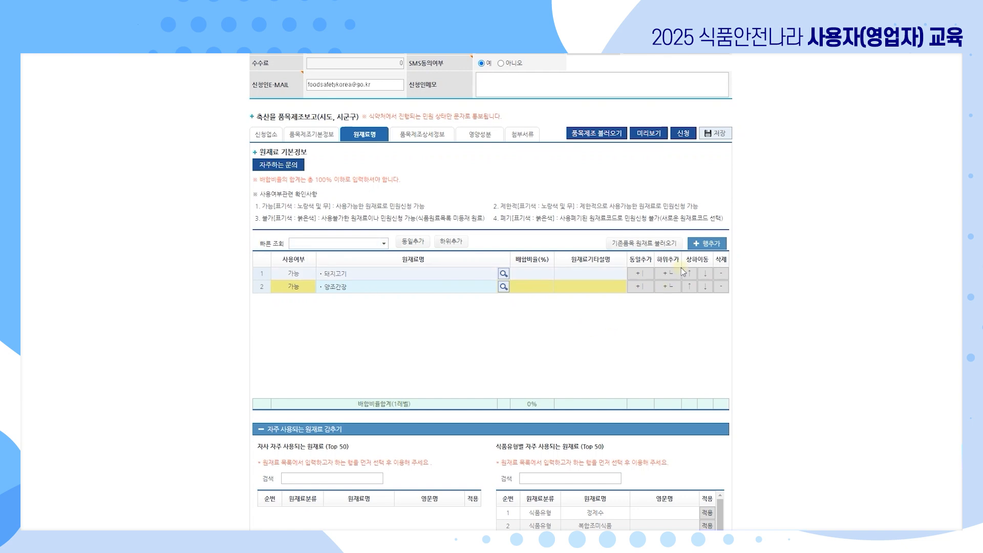
click(704, 246)
drag(327, 179, 344, 138)
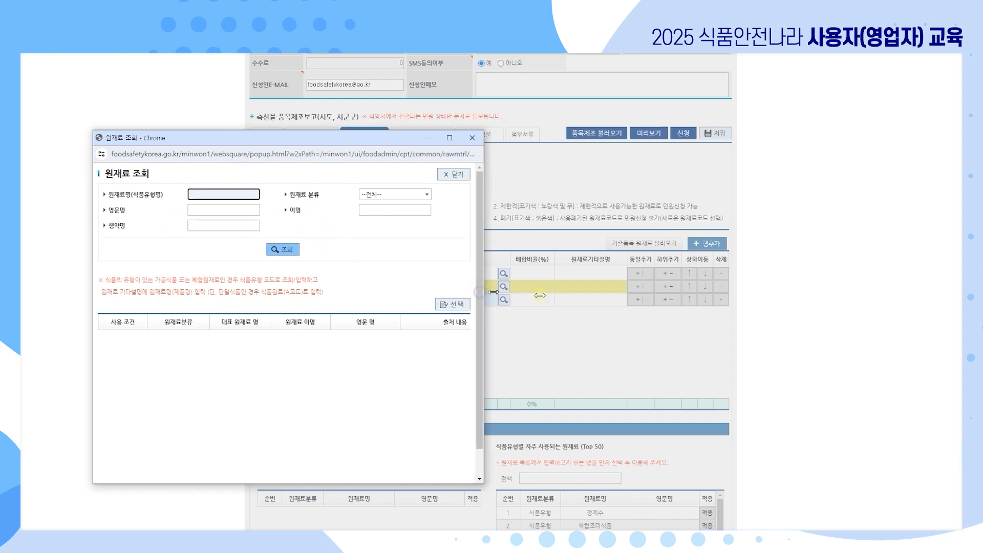
drag(479, 292, 758, 292)
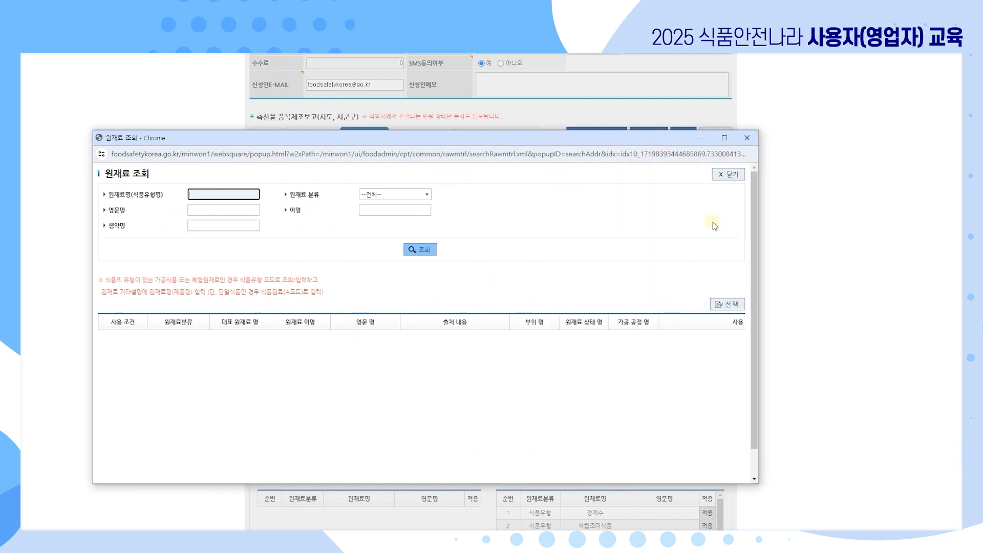
click(728, 175)
click(721, 301)
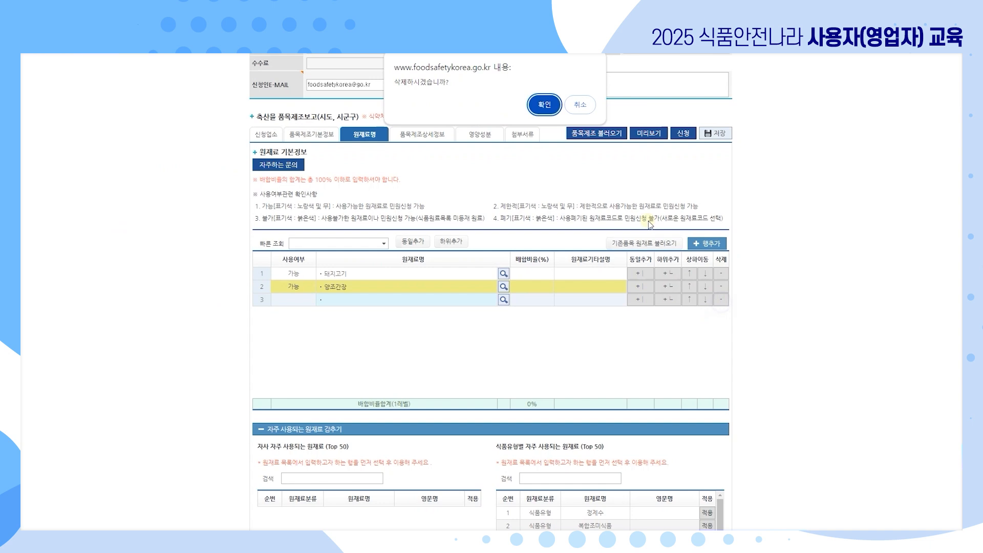
click(543, 103)
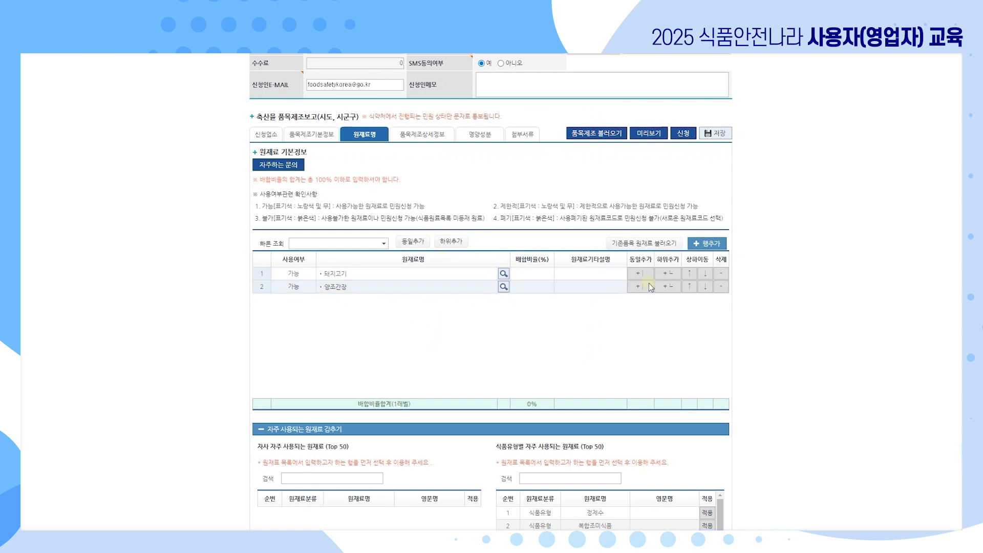
click(667, 287)
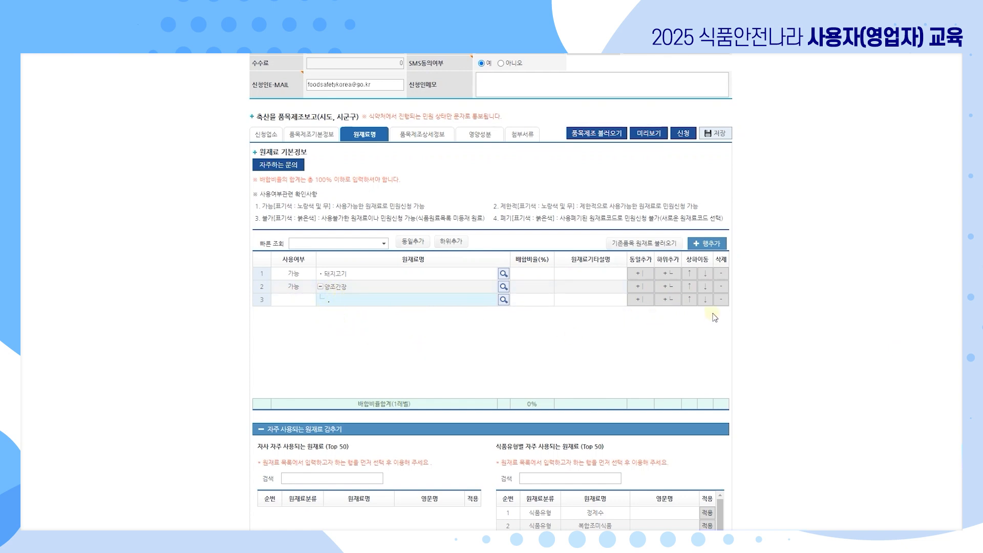
click(721, 299)
click(544, 104)
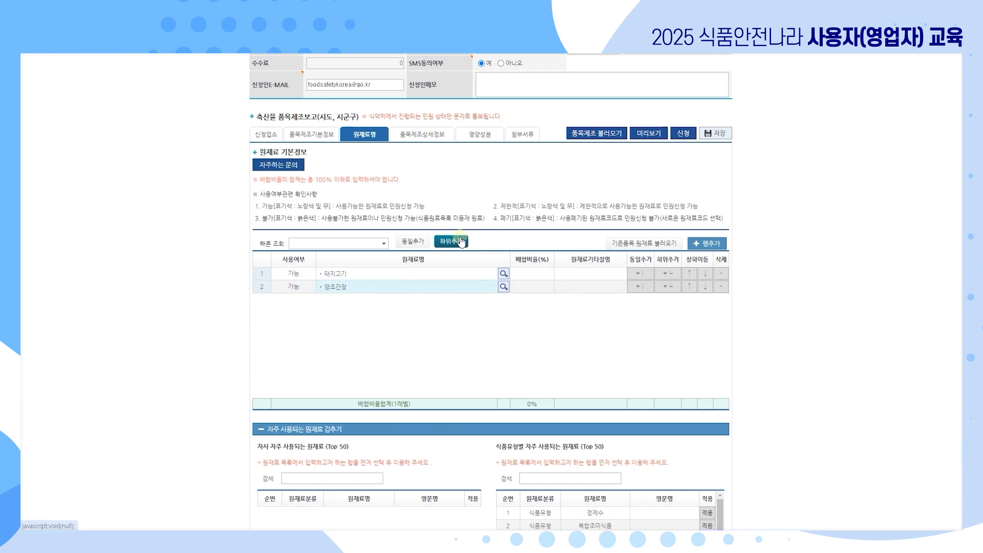
click(668, 286)
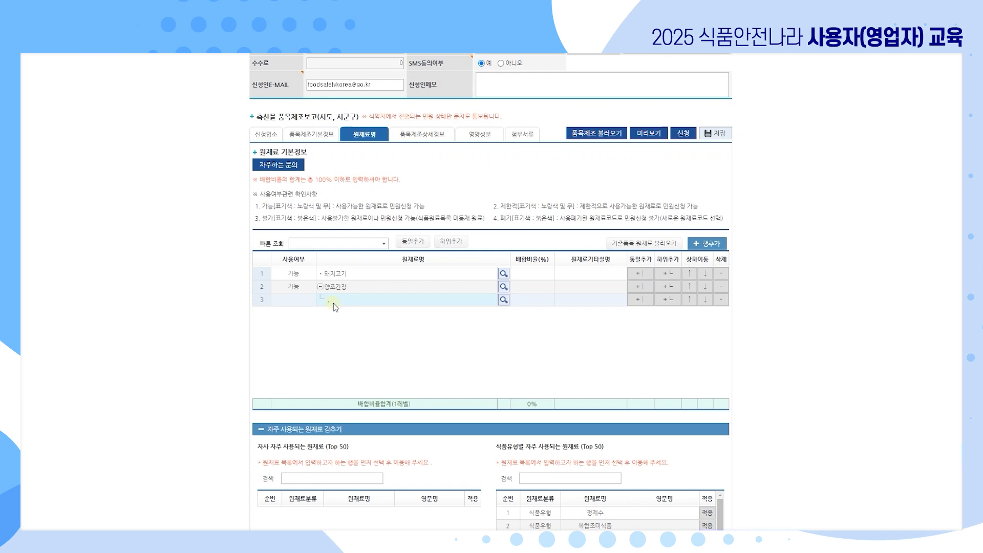
click(721, 299)
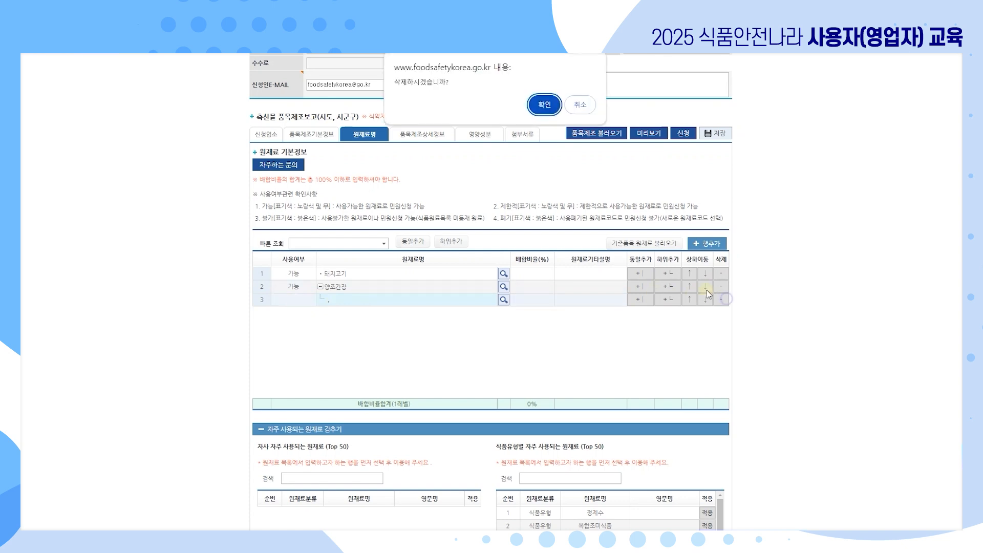
click(551, 109)
click(361, 245)
text(ㅅ)
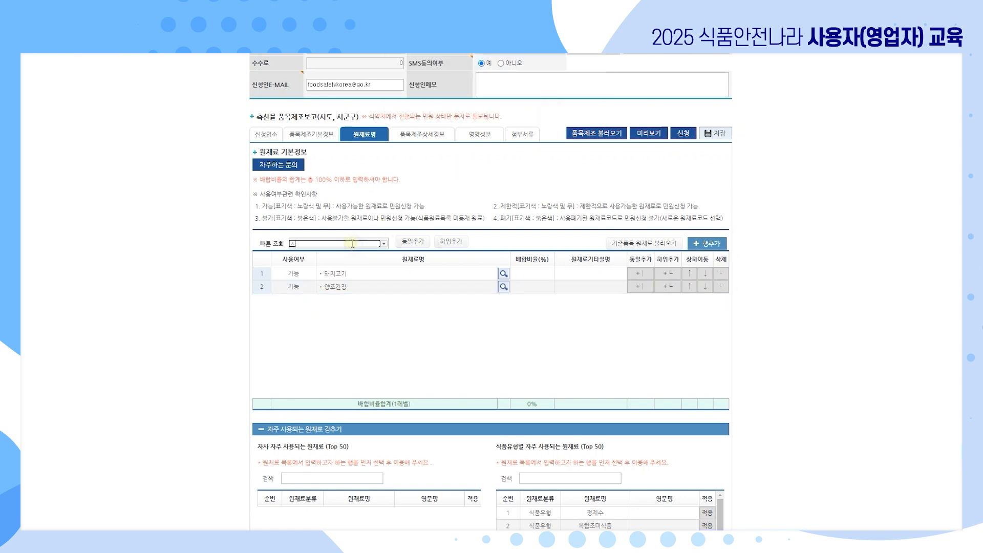
text(탕)
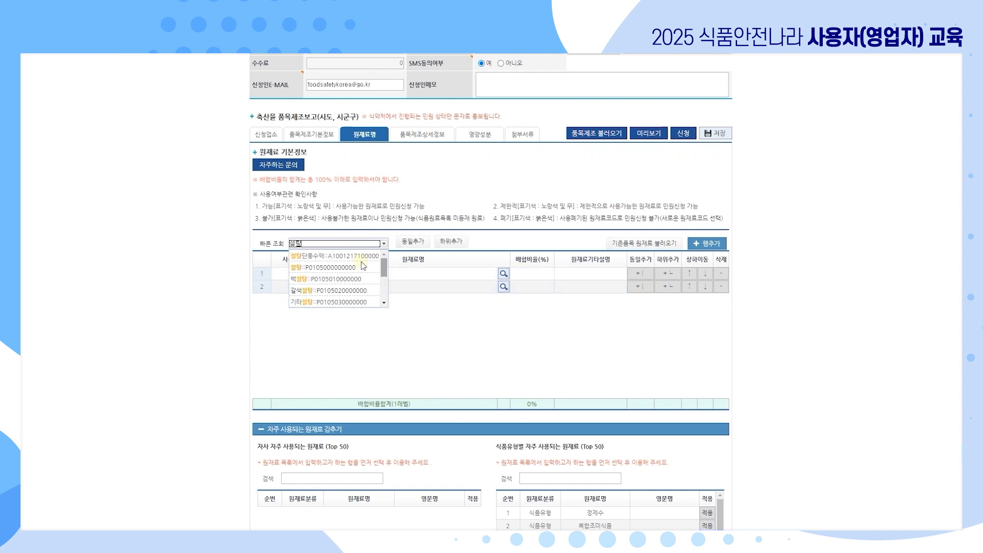
click(342, 268)
click(451, 241)
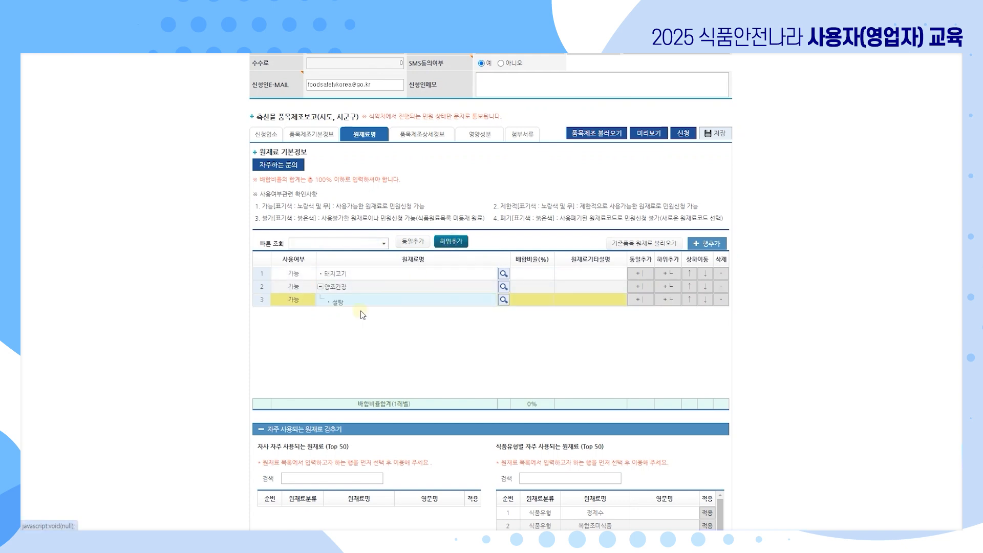
click(322, 290)
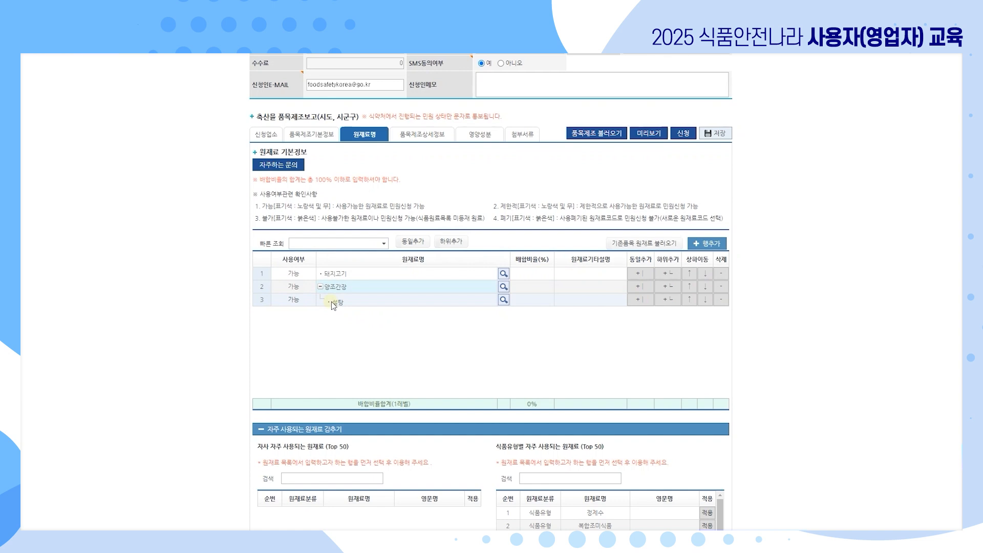
click(351, 300)
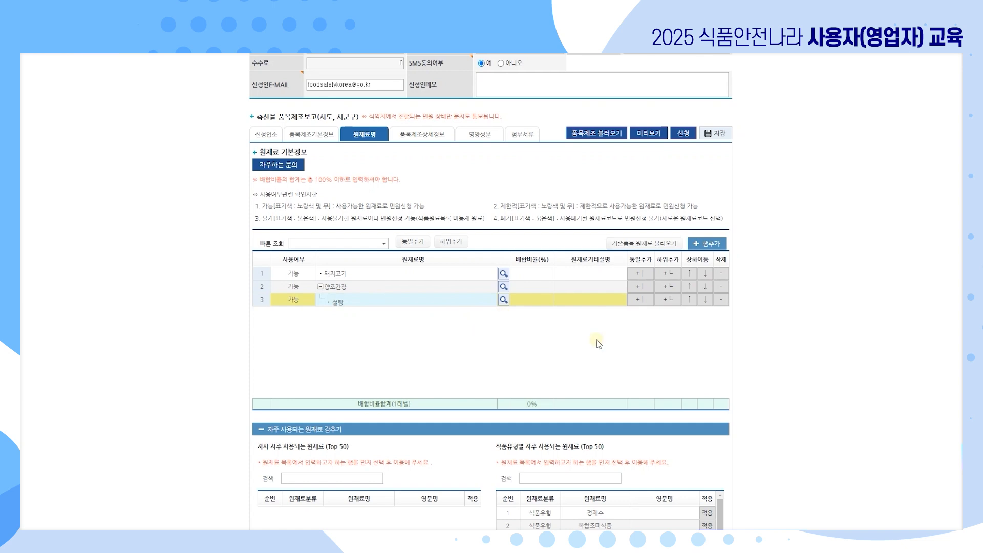
click(670, 300)
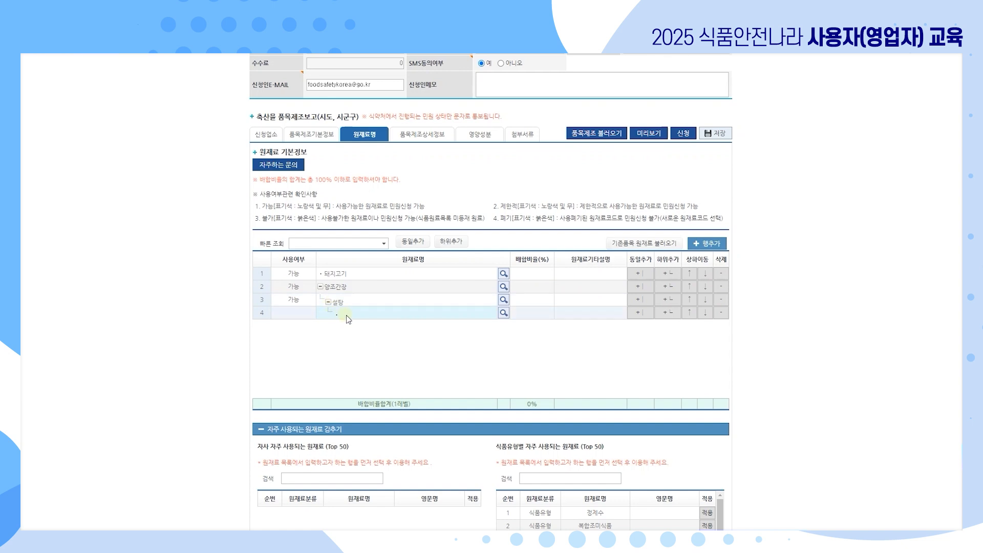
click(721, 312)
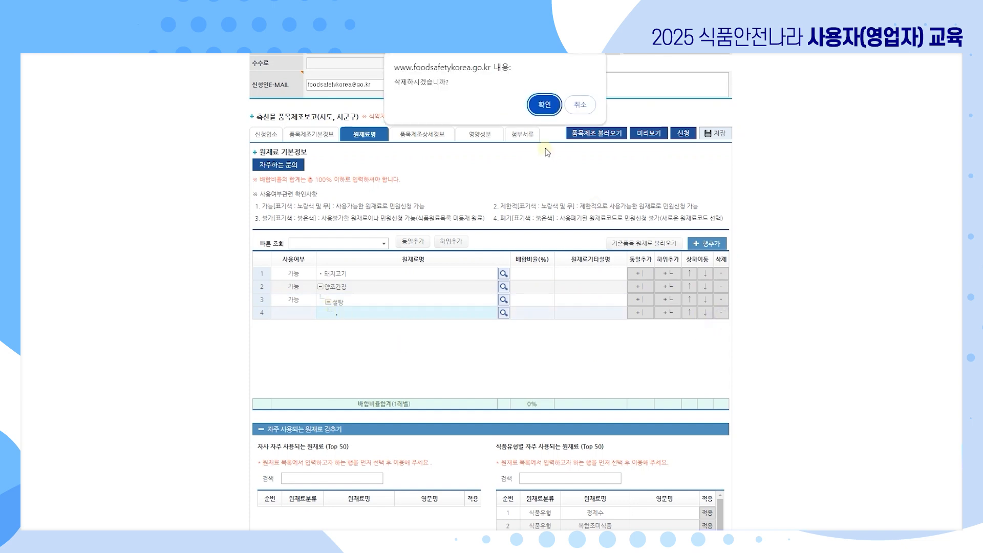
click(544, 109)
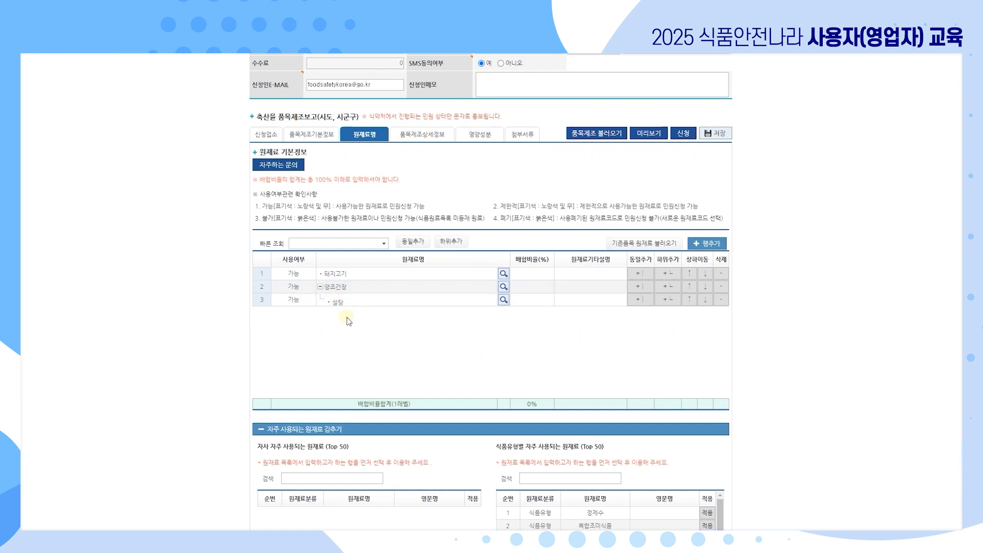
click(355, 244)
text(ㅈ)
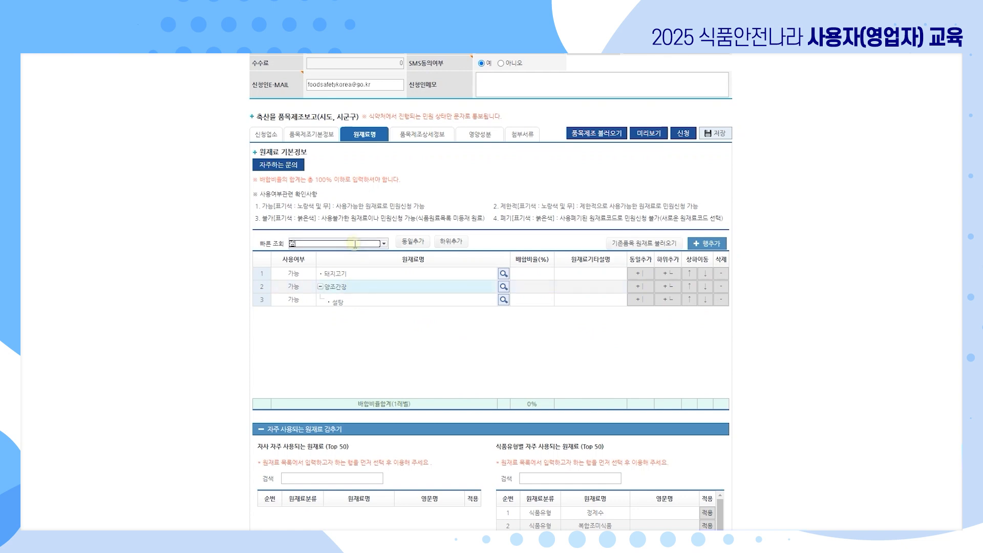
text(제수)
click(340, 256)
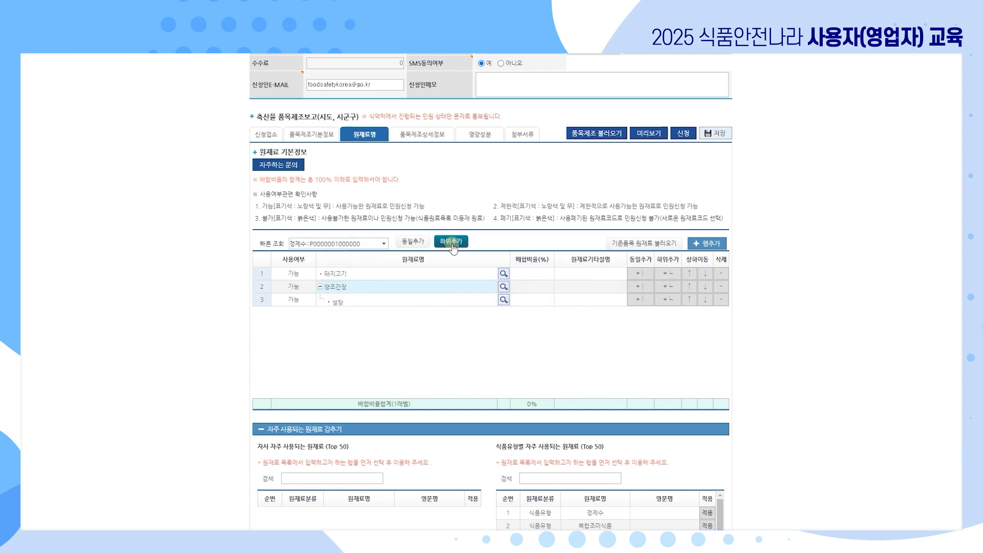
click(452, 243)
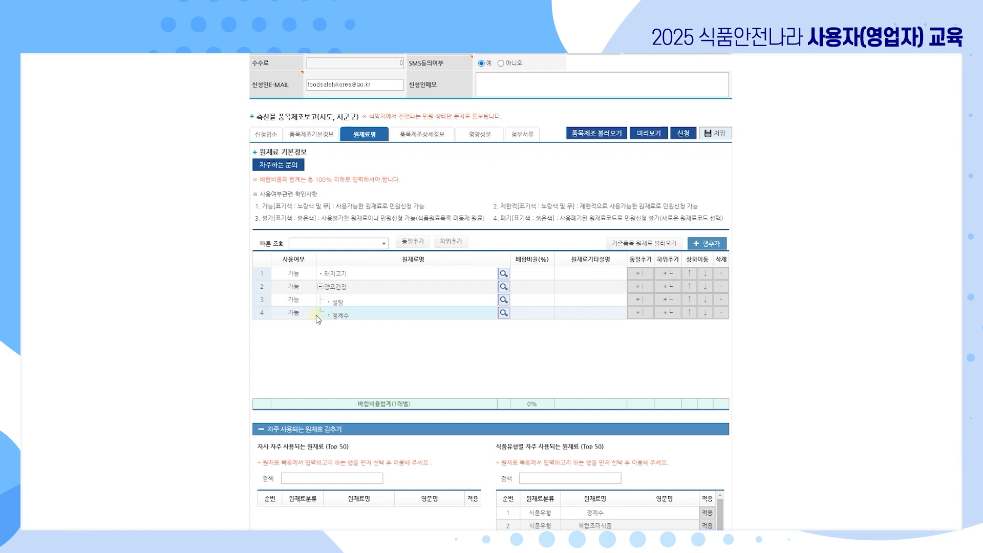
click(338, 314)
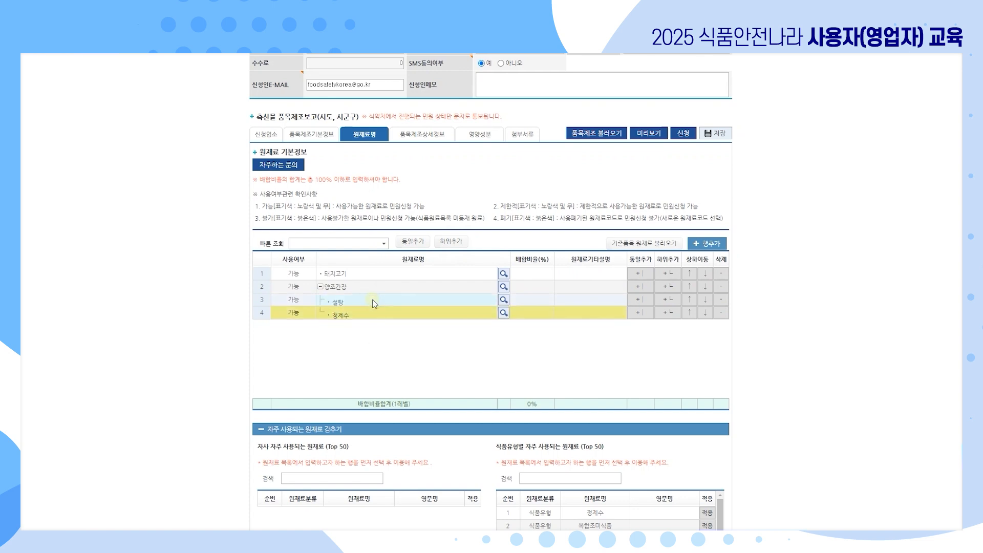
click(352, 242)
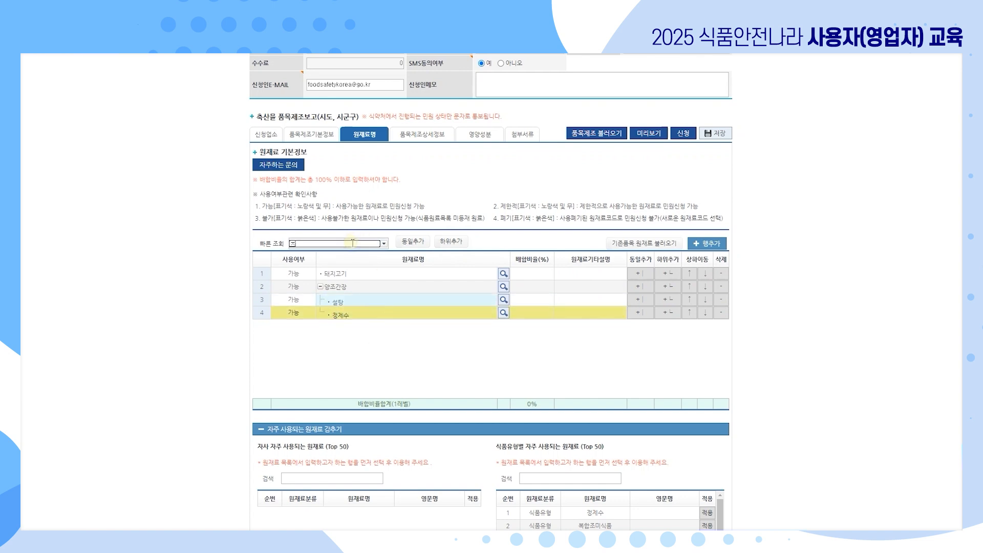
text(정제수)
click(353, 253)
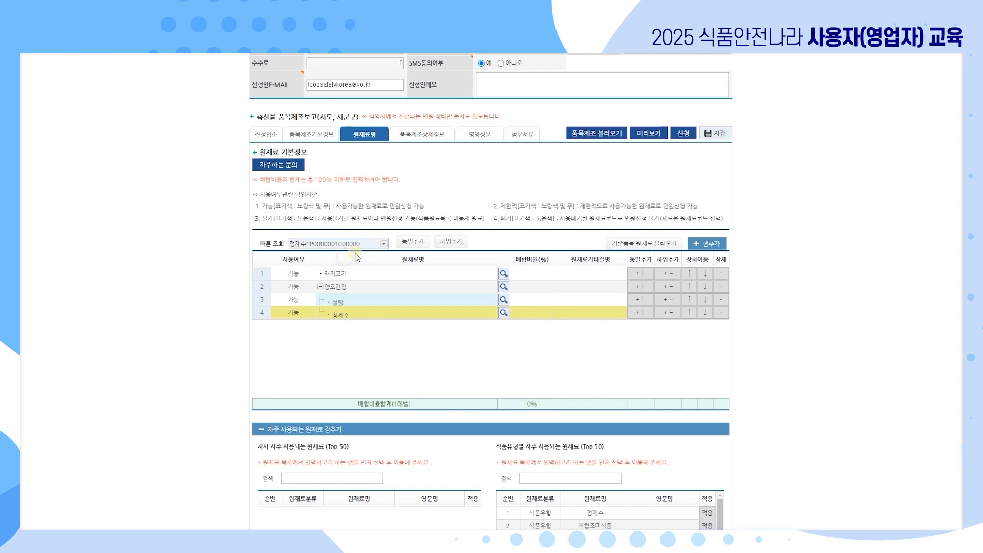
click(412, 242)
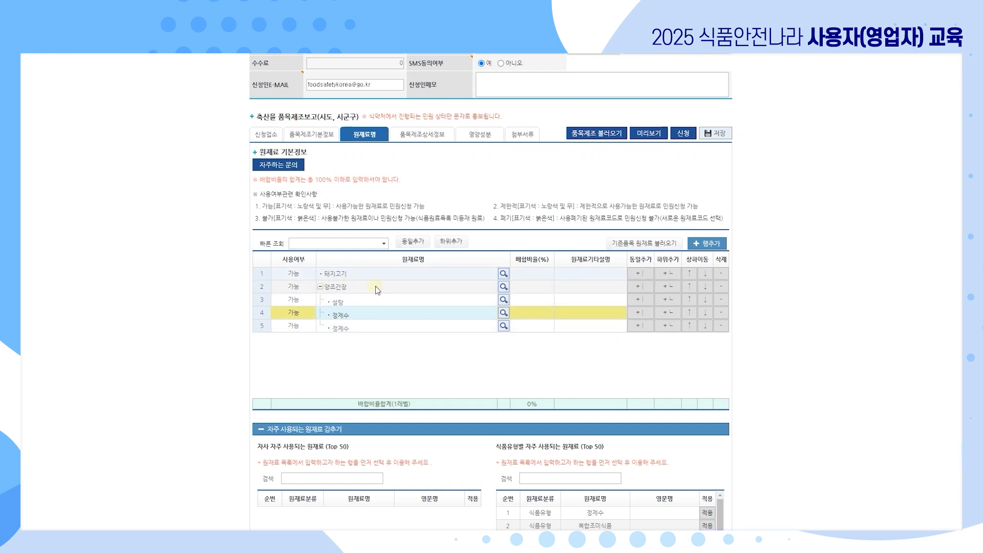
Set the blending ratio (배합비율) to 50% for both 돼지고기 and 양조간장.
click(542, 273)
click(540, 286)
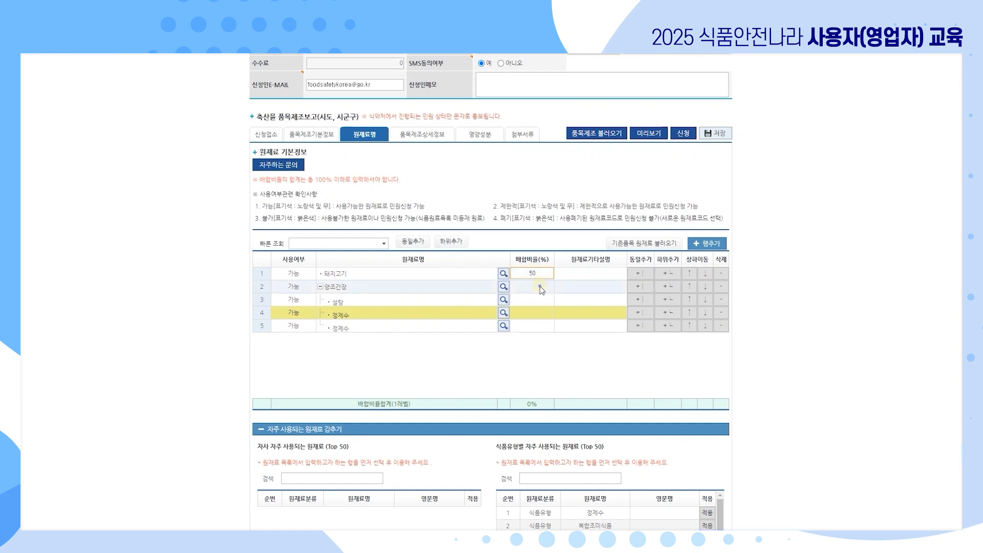
text(50)
key(Tab)
click(590, 275)
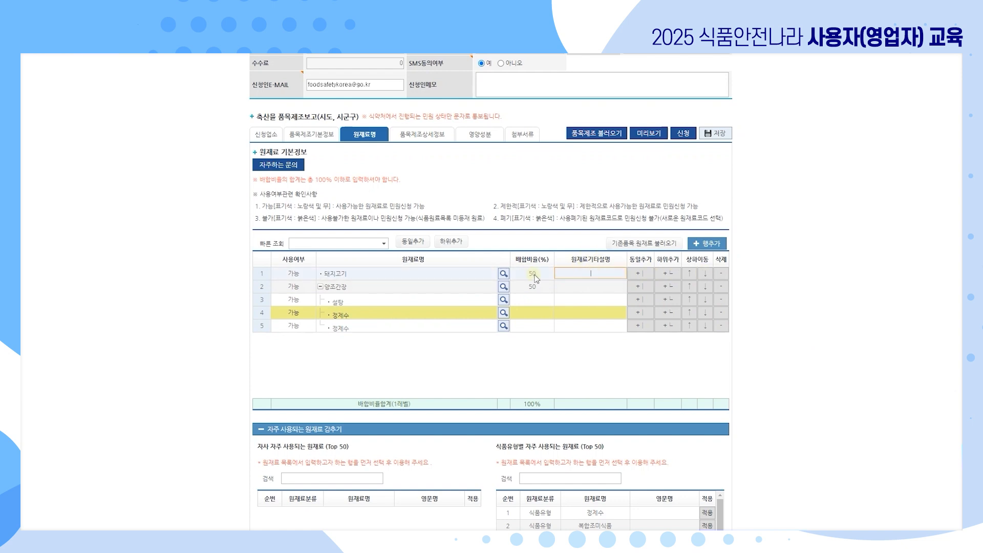
Move 돼지고기 below the 양조간장 group and delete the duplicate 정제수 row.
click(705, 273)
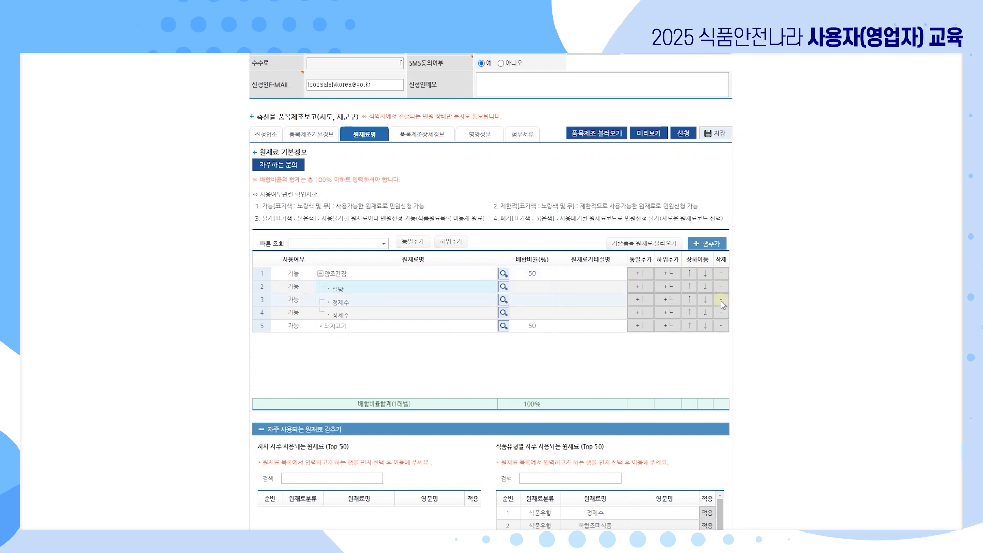
click(720, 313)
click(544, 106)
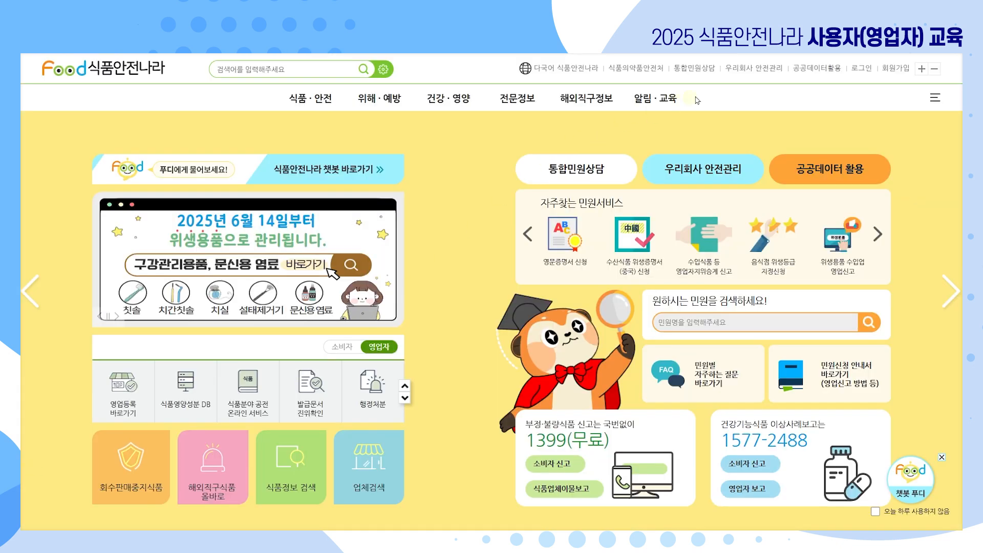
Go to the 원재료코드 신청 page of 통합민원상담 and view the already registered ingredient lookup, closing it again.
click(699, 69)
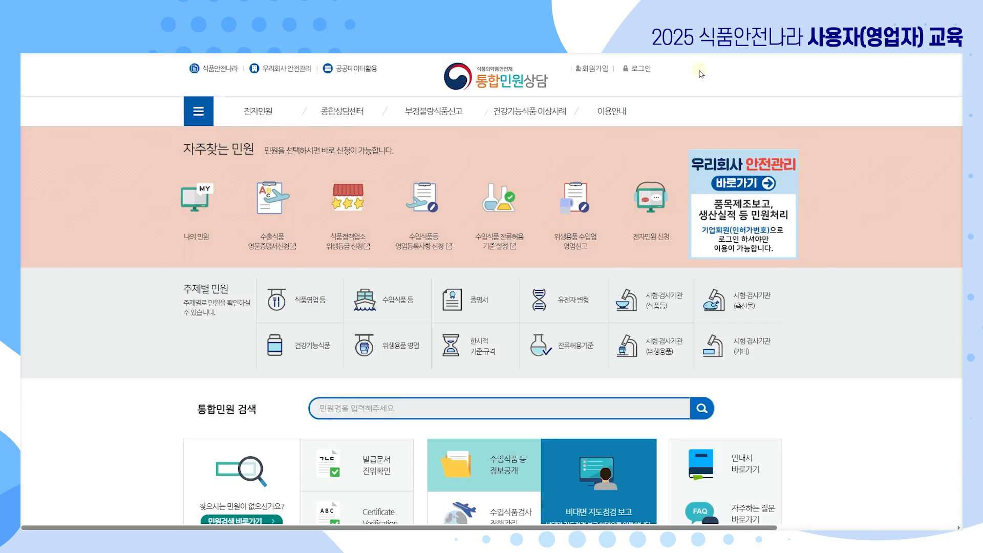
mouse_move(258, 111)
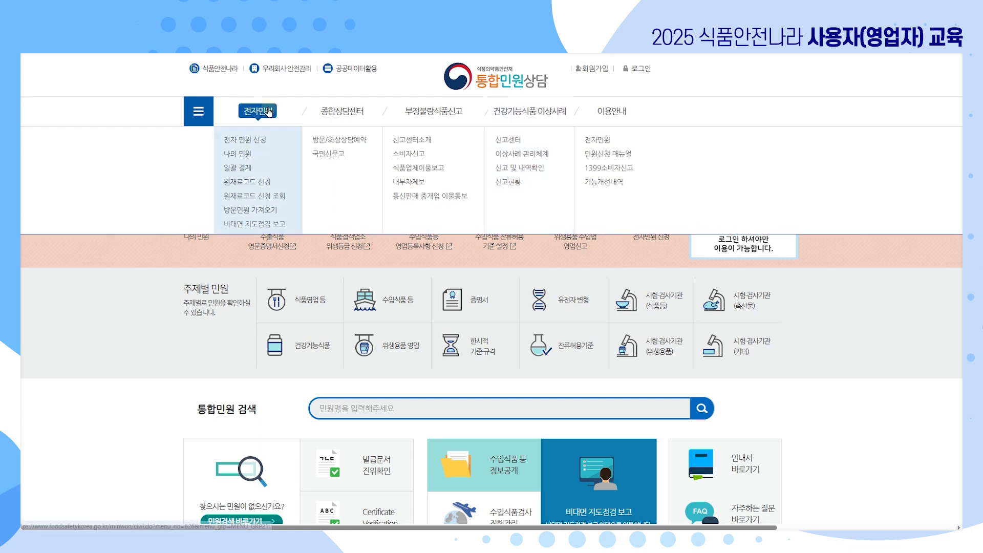
click(250, 183)
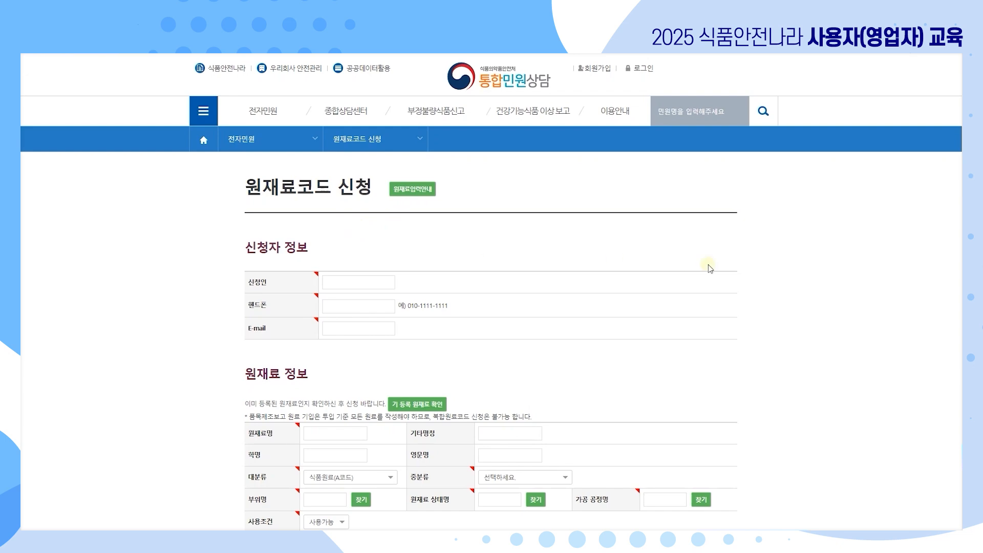
scroll(710, 268, down, 2)
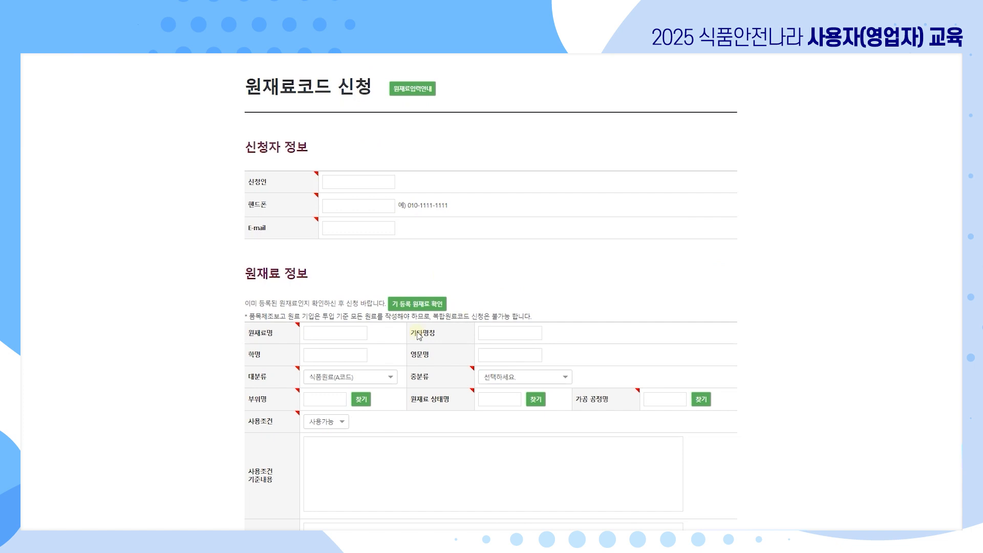
click(435, 307)
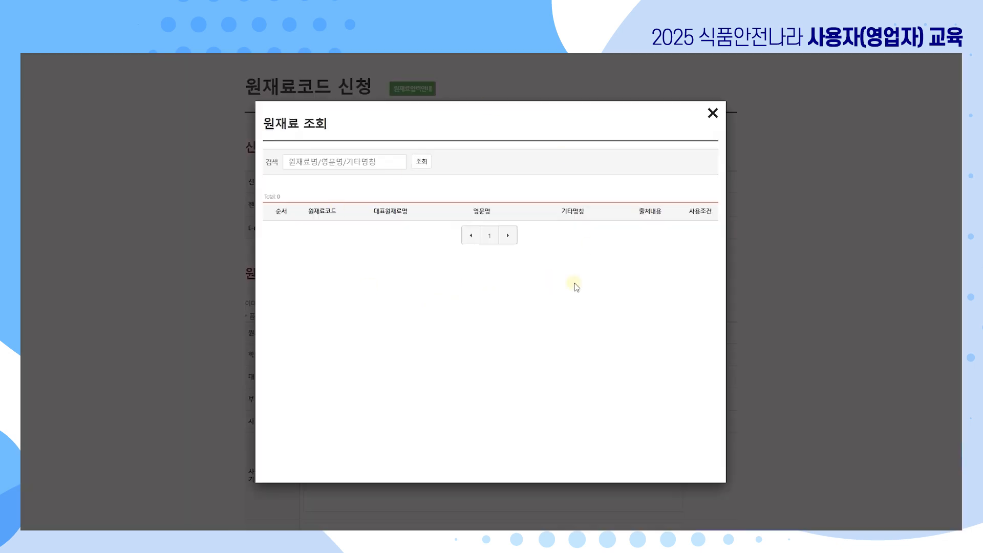
click(714, 112)
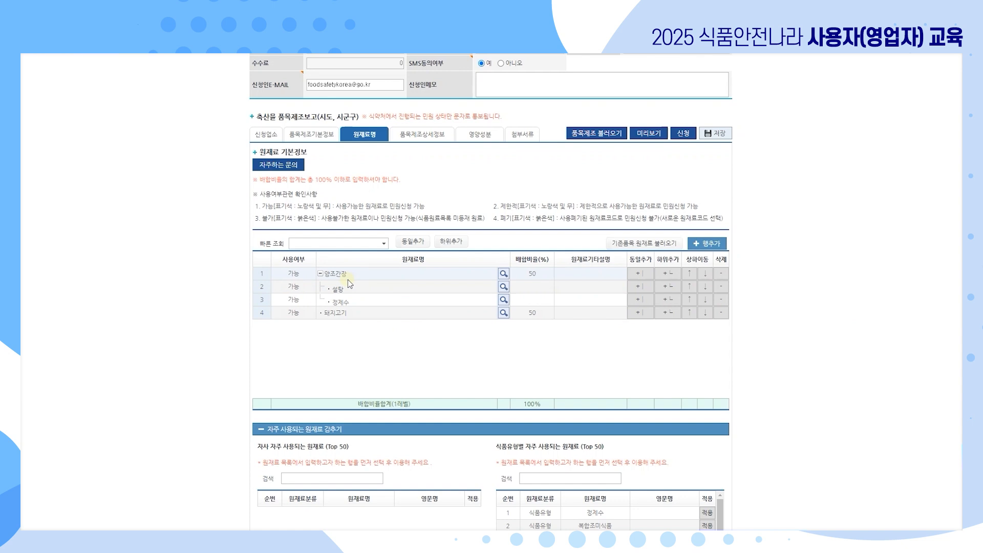
Try to look up 안전한양념육 in the quick ingredient lookup and clear the entry.
click(347, 244)
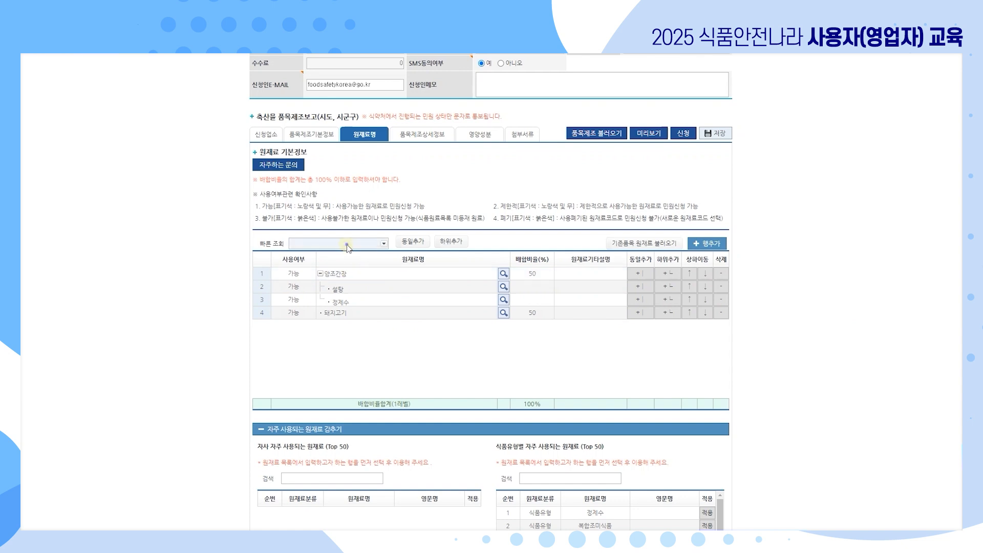
text(양전한양념의)
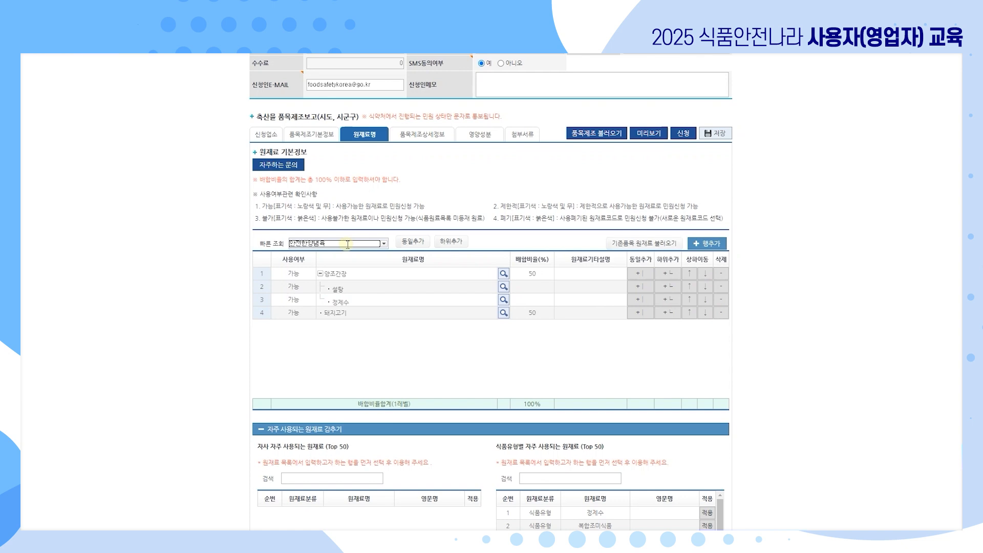
key(BackSpace)
key(BackSpace)
key(BackSpace)
key(BackSpace)
key(BackSpace)
key(BackSpace)
text(양념육)
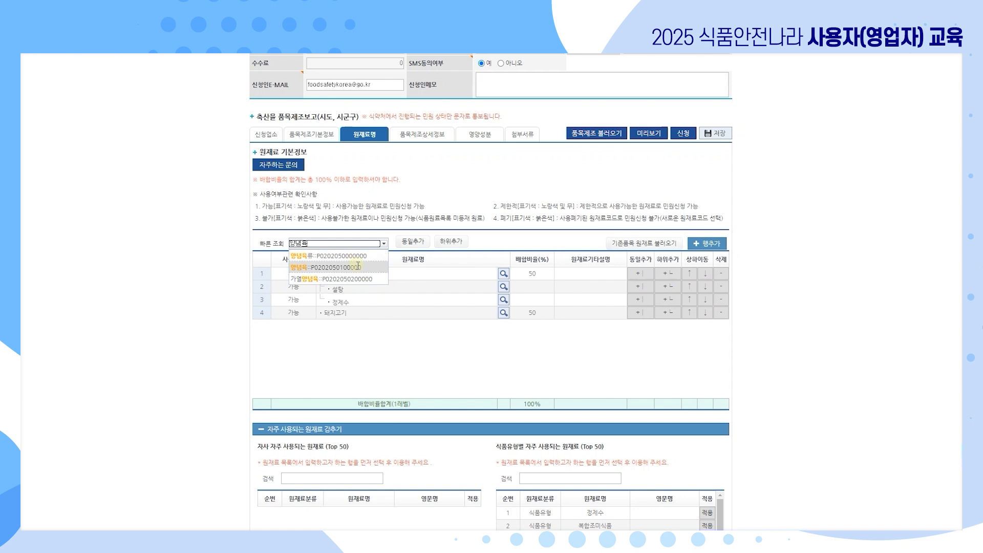
click(358, 266)
click(414, 242)
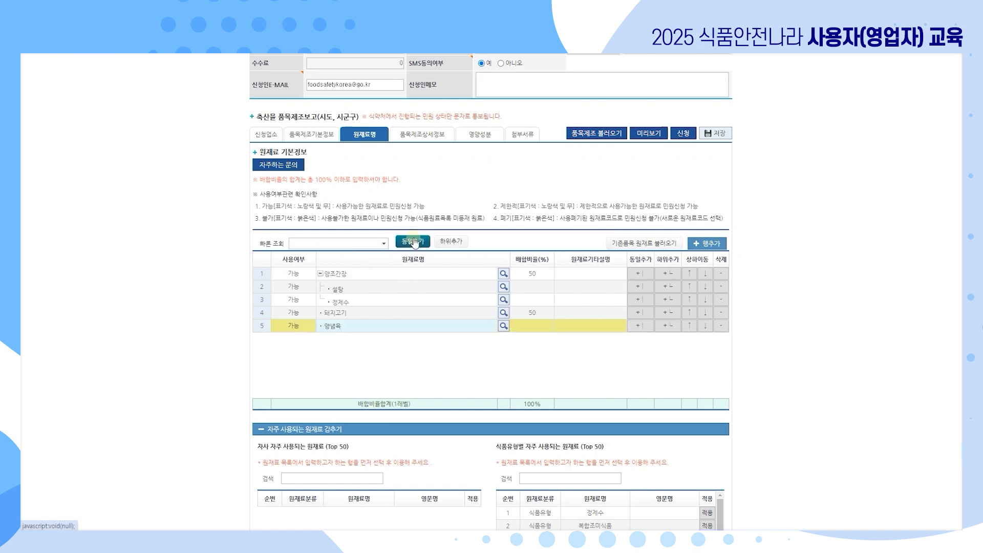
click(597, 326)
text(애전한양념육)
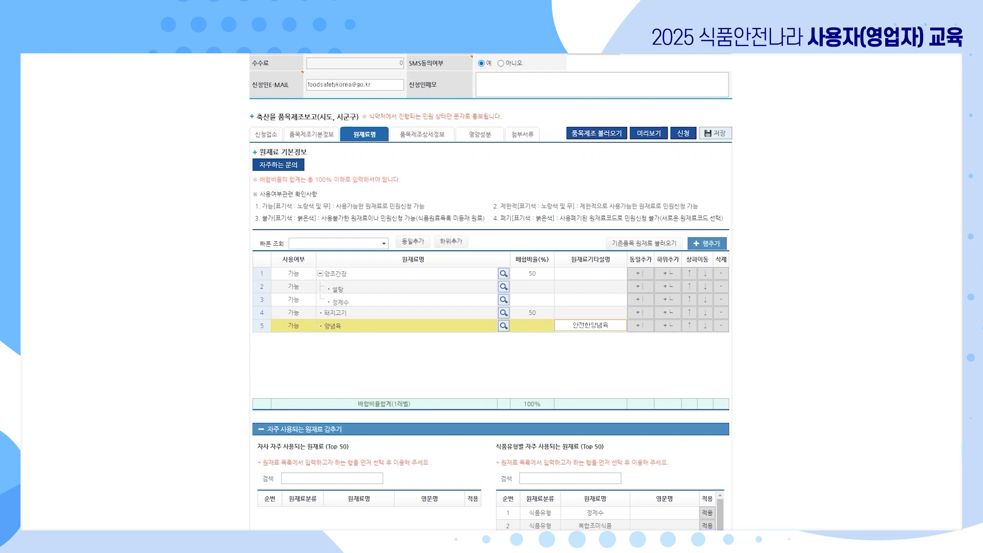
Add a sub-ingredient row under 양념육 and assign 세부원재료 to it through the 원재료 조회 search.
click(668, 326)
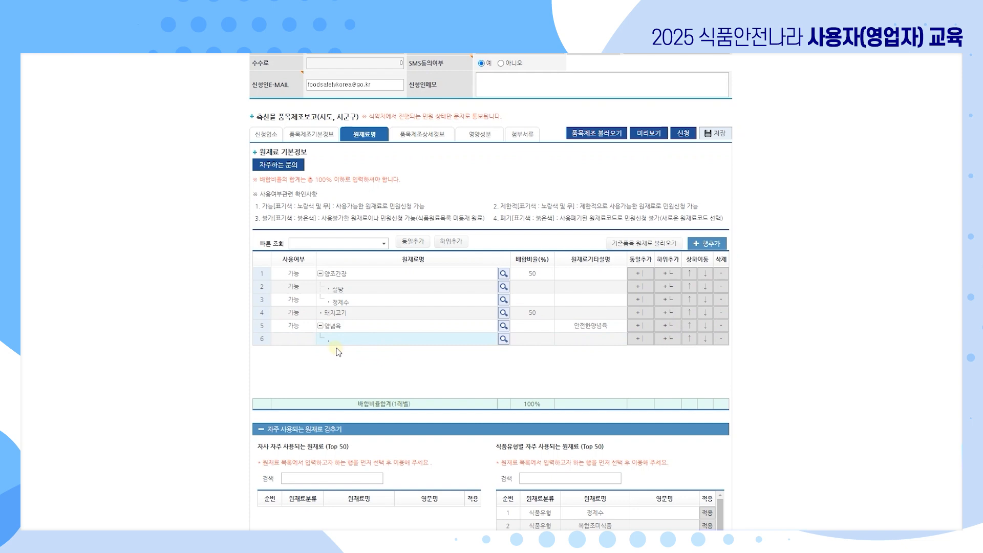
click(503, 338)
click(227, 237)
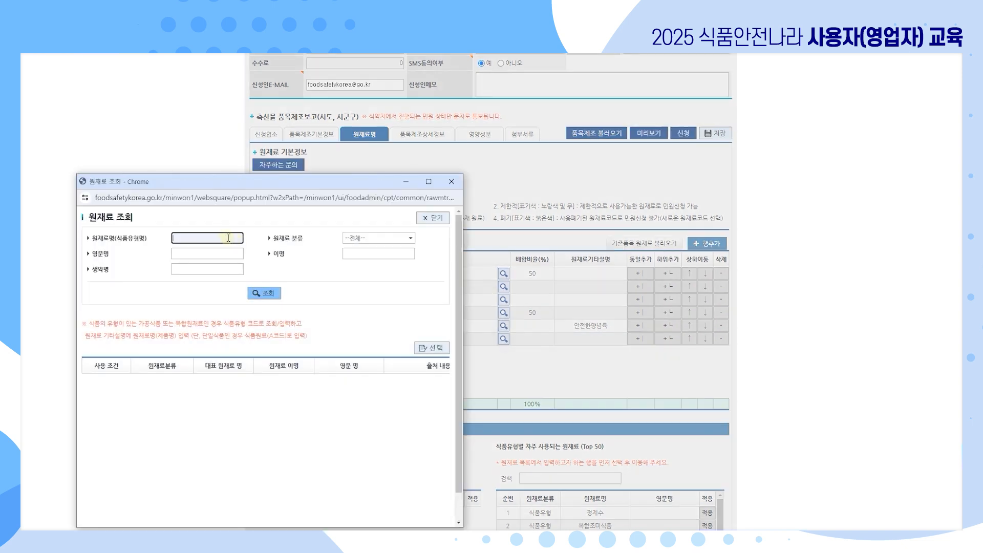
text(세부원재료)
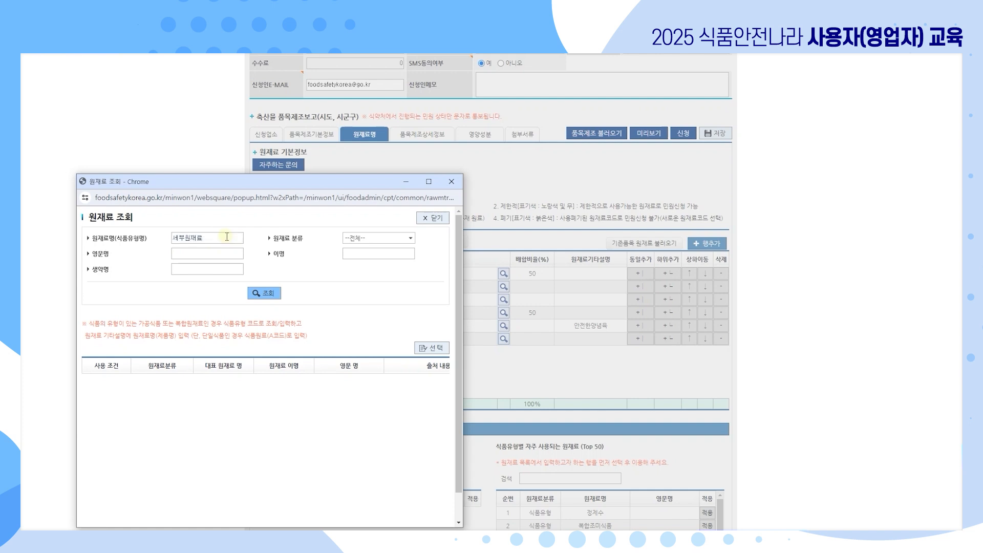
click(252, 292)
double_click(243, 381)
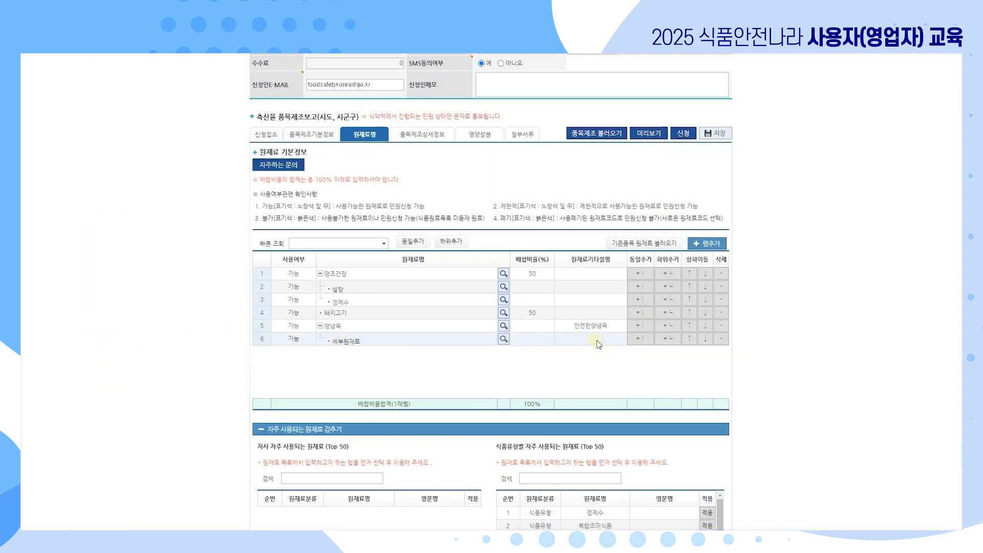
Set the 원재료기타설명 of the 세부원재료 row to 안전한양념육소스.
click(597, 341)
text(안)
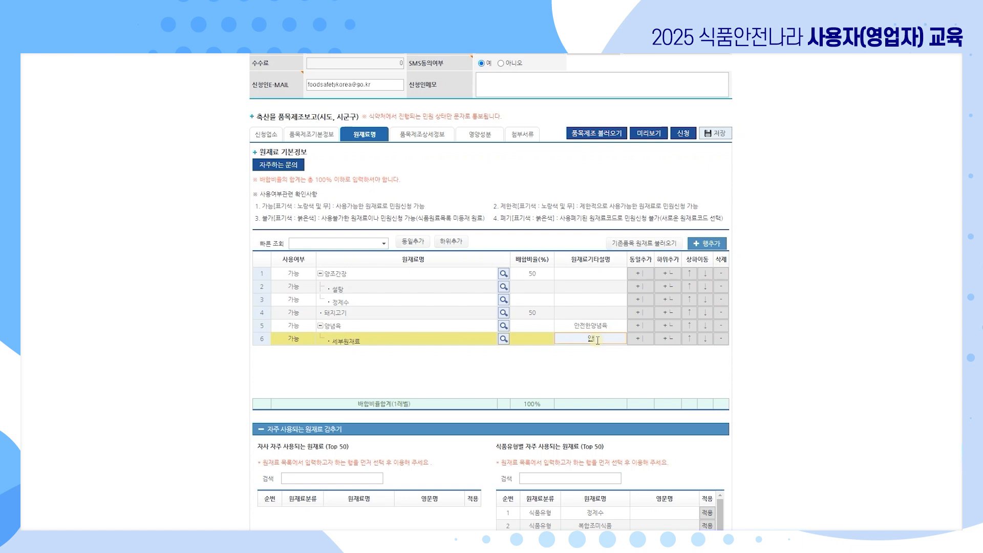
text(전한양념유소스)
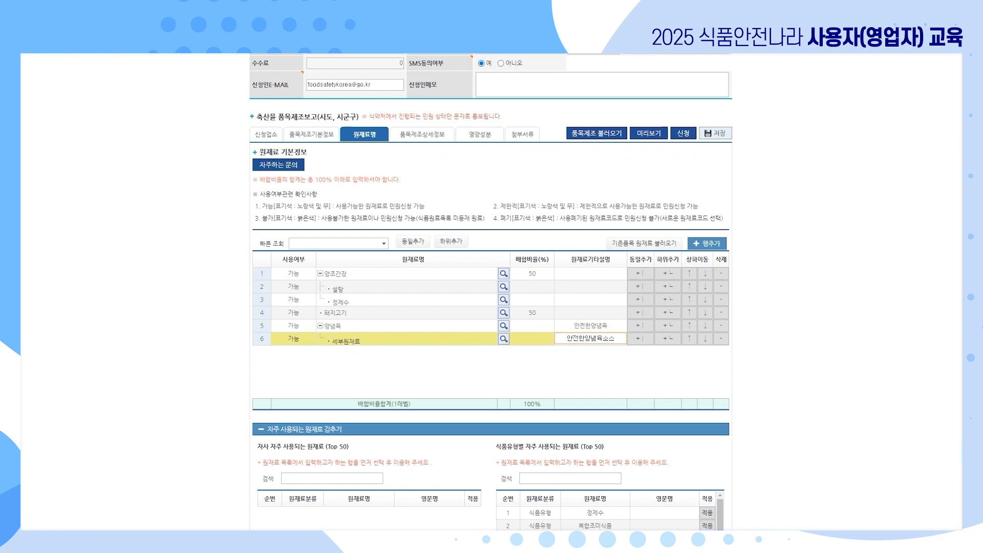
Replace 세부원재료 in row 6 with 정제수 from the frequently used ingredients by food type.
scroll(753, 287, down, 2)
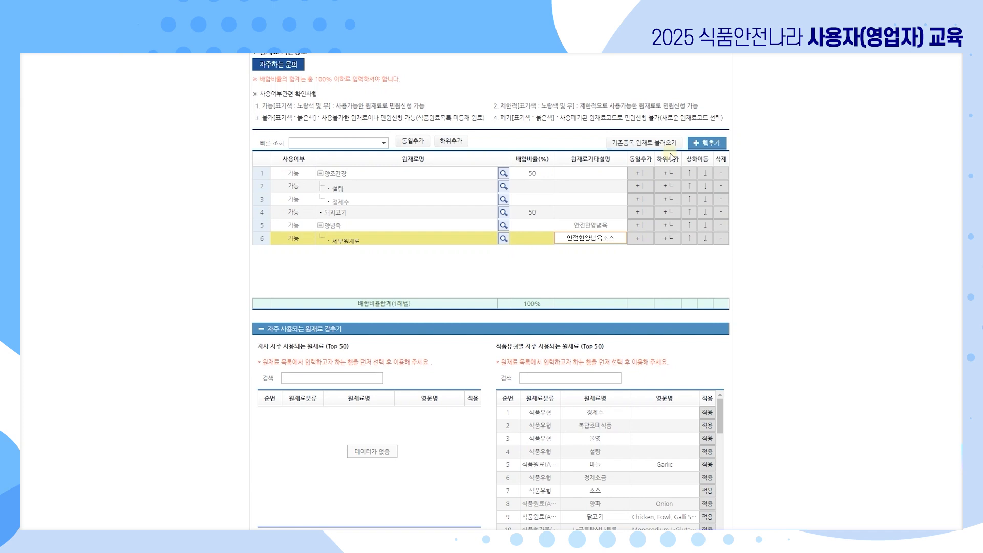
scroll(514, 282, down, 2)
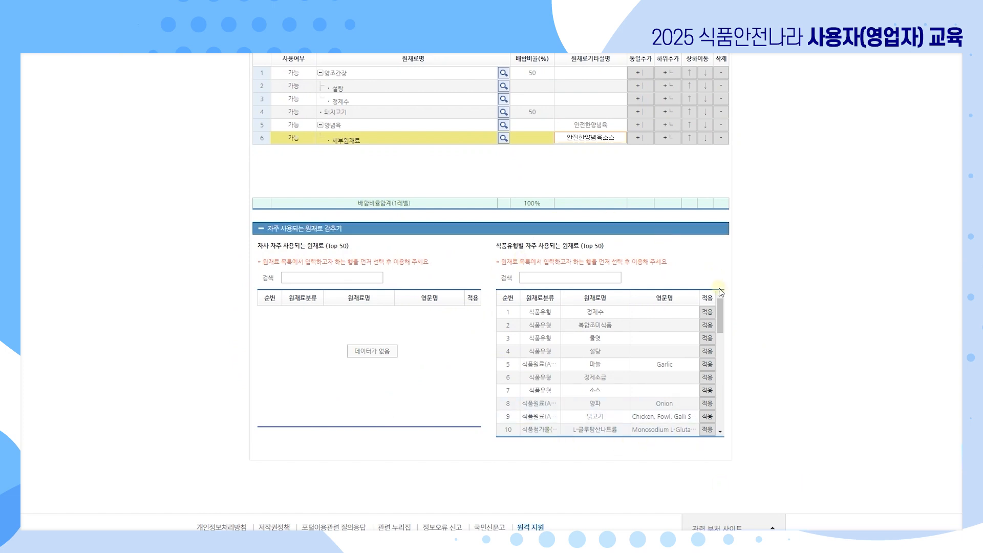
click(707, 312)
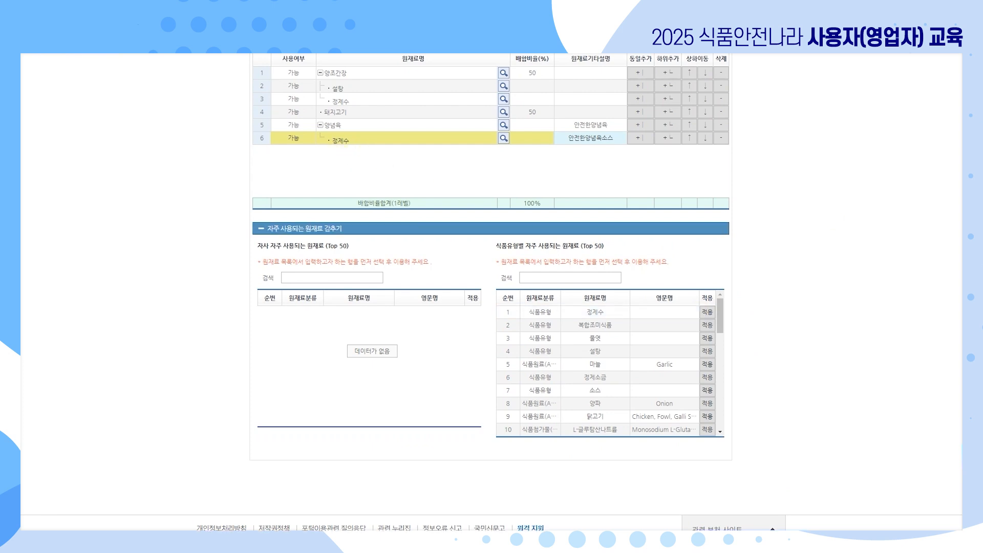
In 품목제조상세정보, enter 양념육으로 가열 후 섭취(식사용) as the 용도용법 and 생략 as the 제조방법.
scroll(794, 250, up, 5)
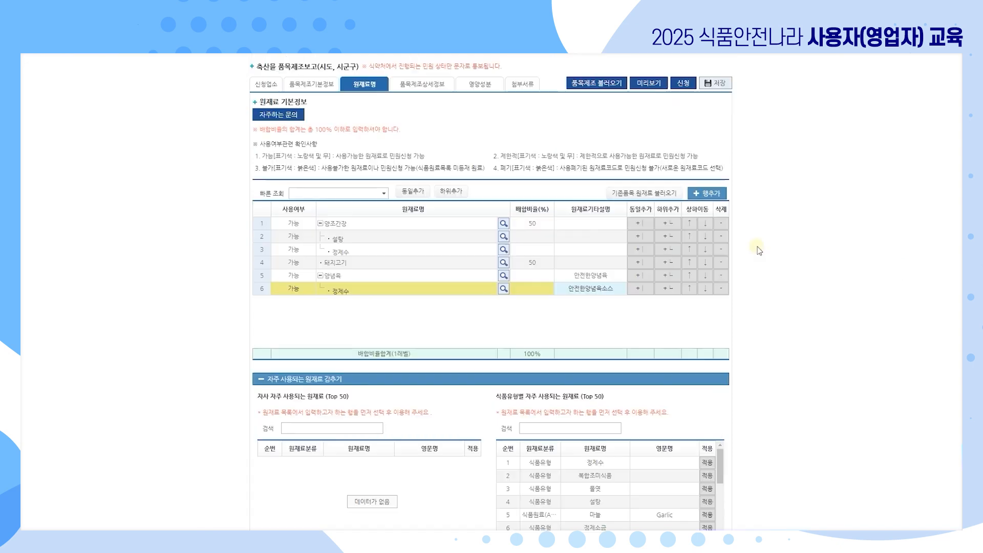
click(422, 184)
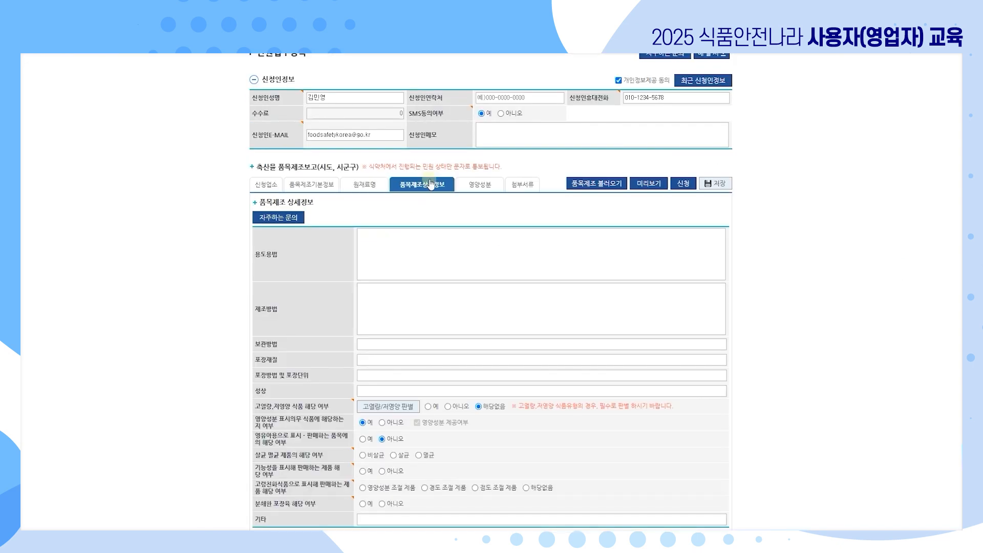
scroll(818, 275, down, 1)
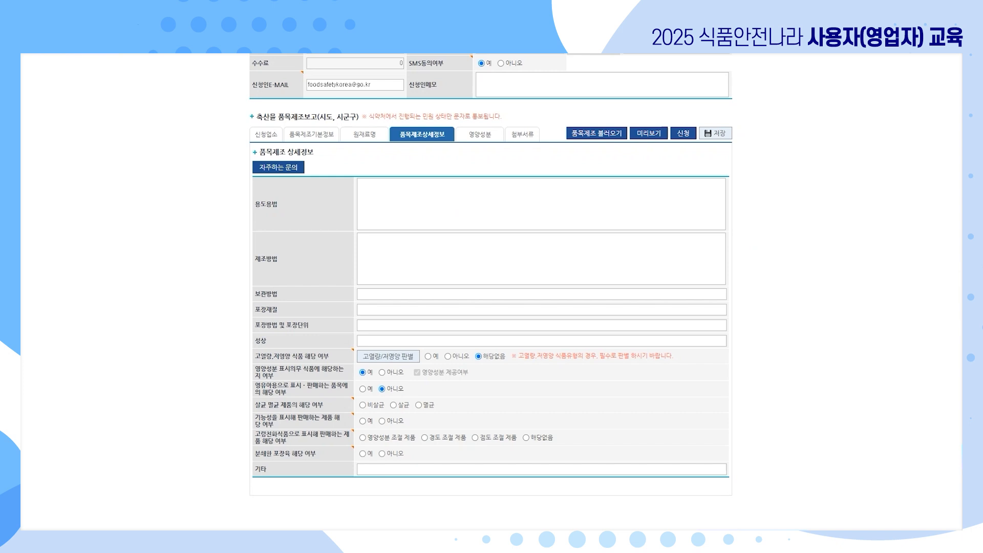
click(608, 198)
text(양념육으로 가열 후 섭취(식사용))
click(405, 241)
text(생략)
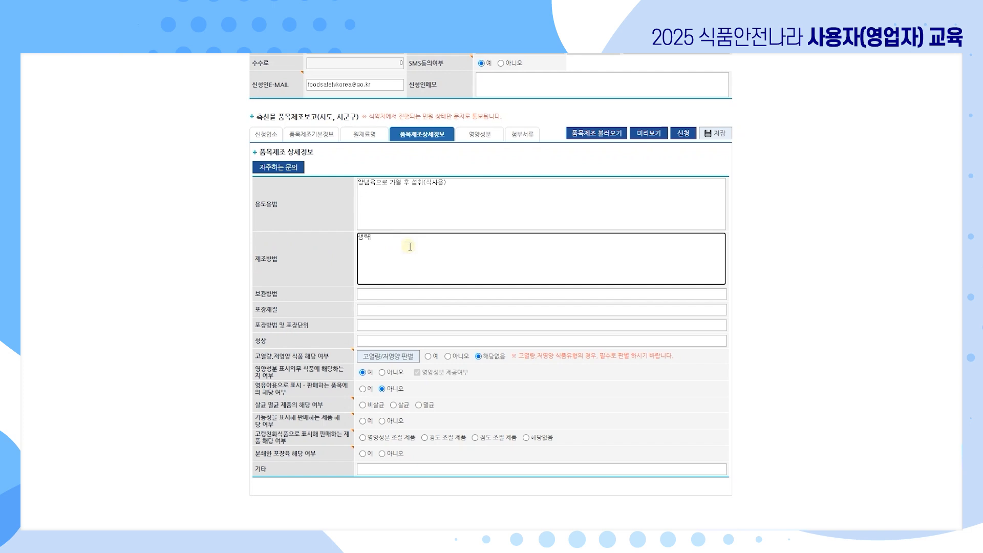
key(Tab)
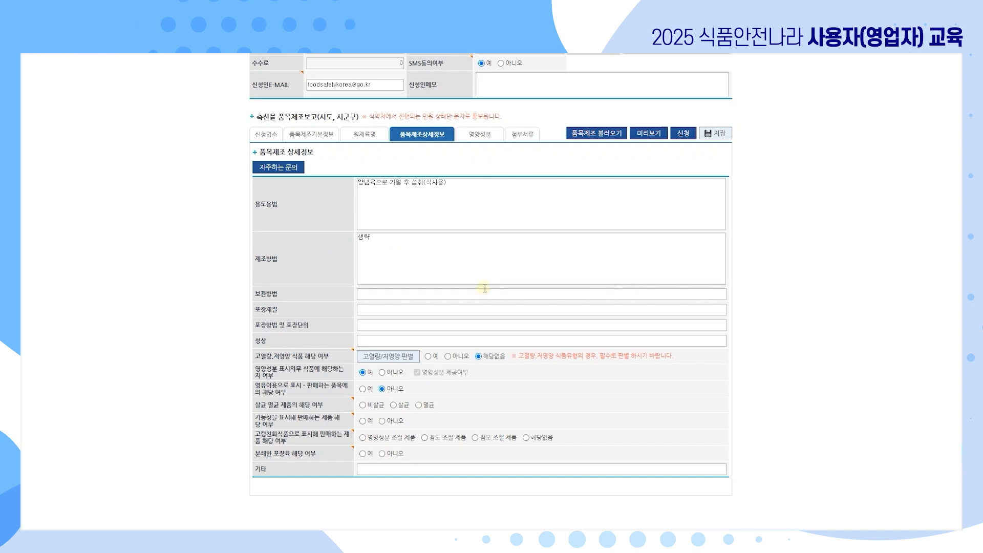
Enter 18℃ 이하 냉동보관 as the 보관방법 and - PE, PP as the 포장재질.
click(375, 295)
text(18℃ 이하 냉동보관)
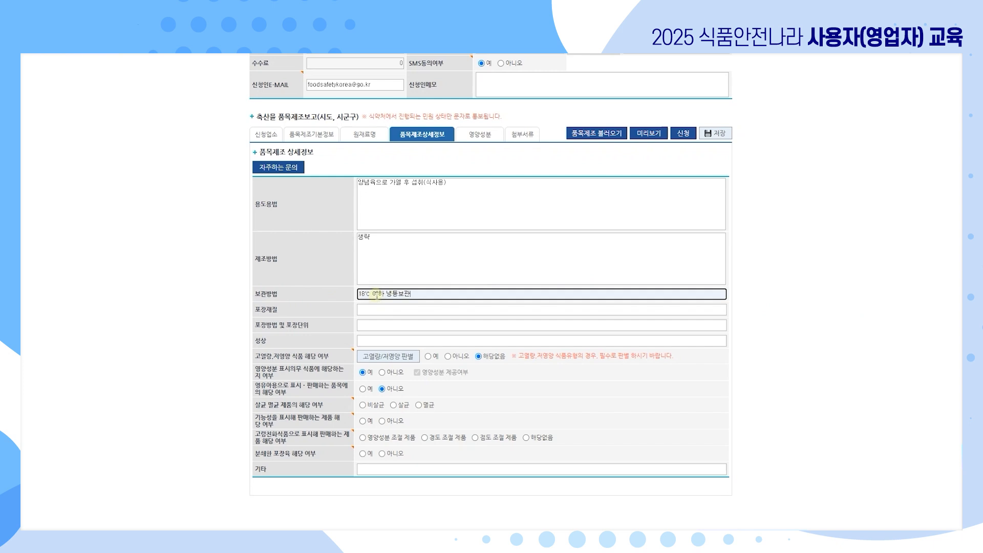
key(Tab)
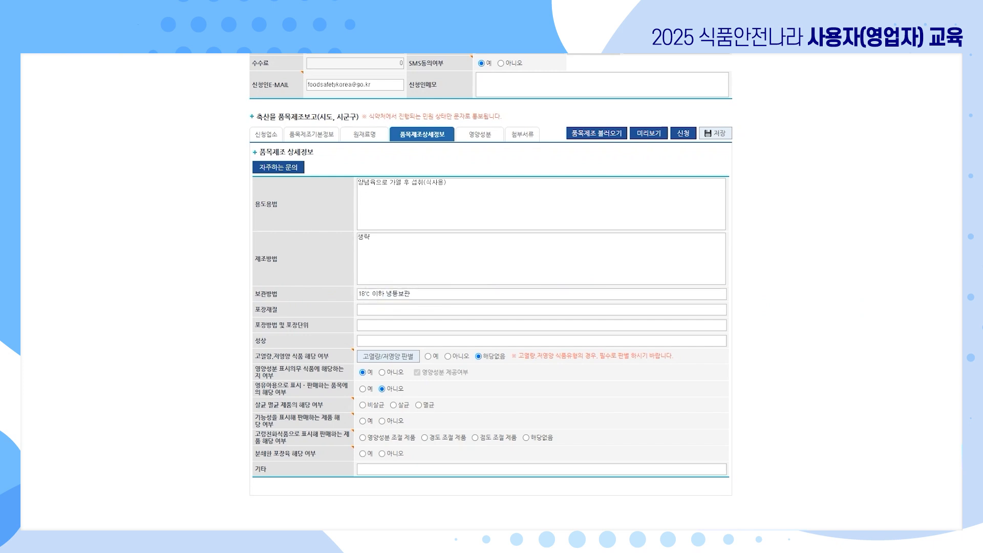
click(542, 312)
text(- PE, PP)
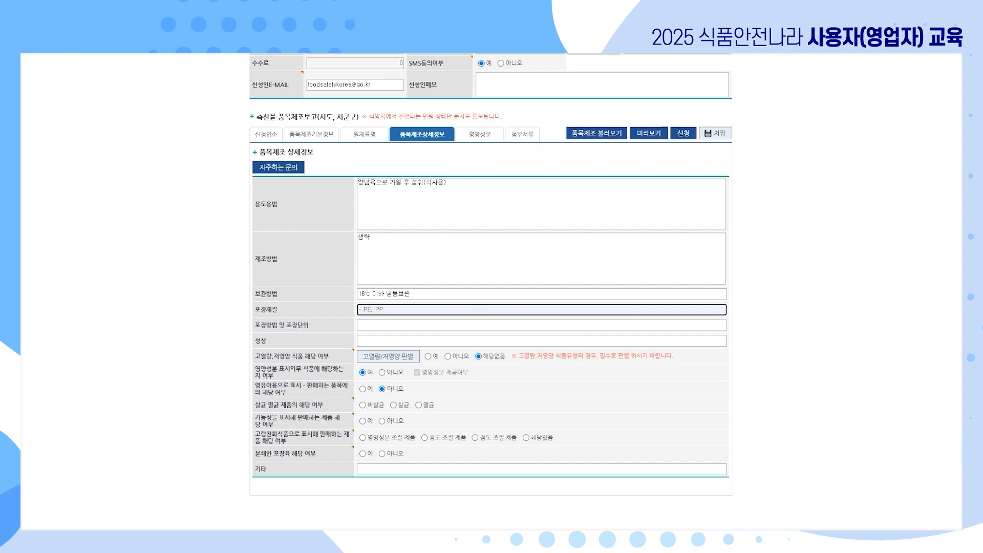
key(Tab)
Set 포장방법 및 포장단위 to PP 봉투에 밀봉하여 포장 / 5kg, 10kg, 15kg, 20kg and 성상 to - 양념육 고유의 색택과 향미를 가지고 있으며, 이미 이취가 없음.
click(533, 329)
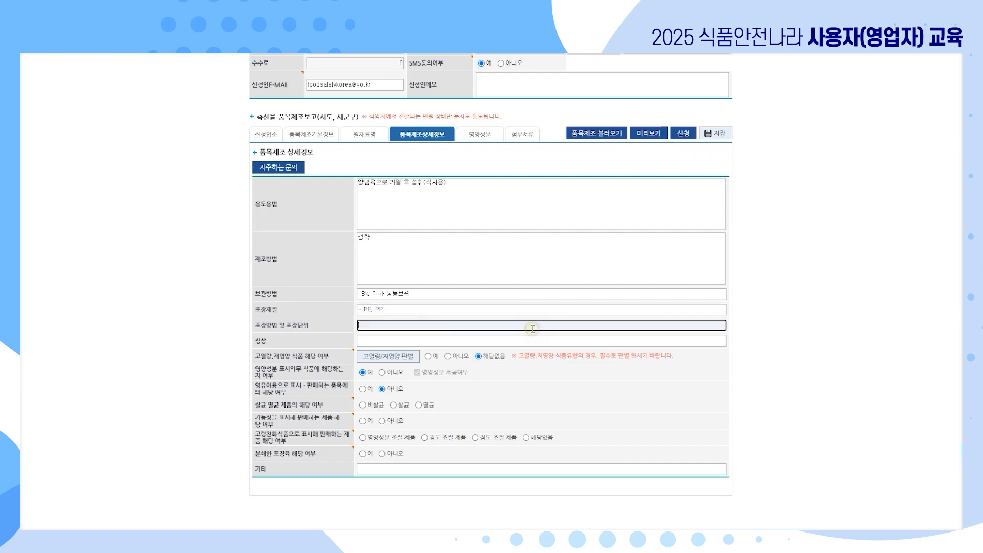
text(PP 봉투에 밀봉하여 포장 / 5kg, 10kg, 15kg, 20kg)
key(Tab)
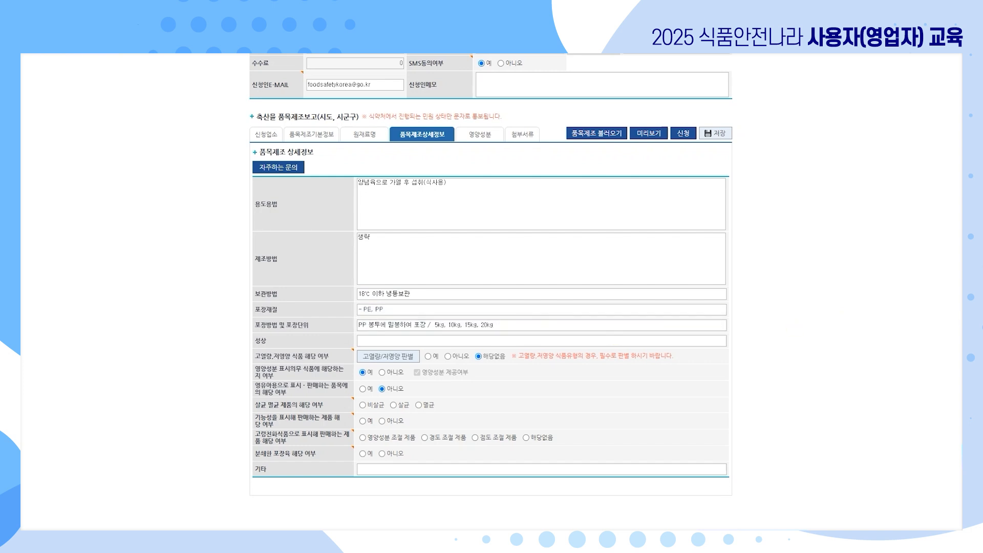
click(487, 340)
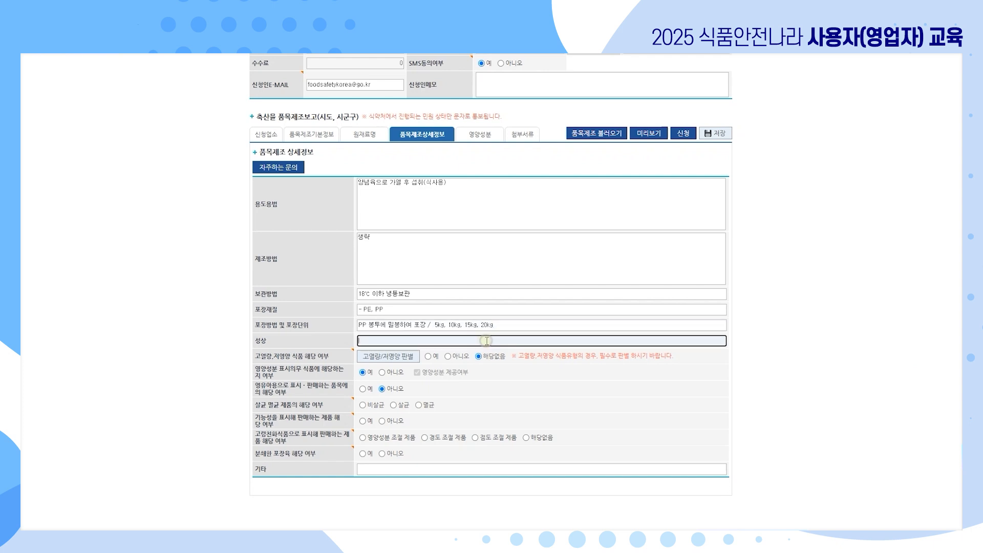
text(- 양념육 고유의 색택과 향미를 가지고 있으며, 이미 이취가 없음)
key(Tab)
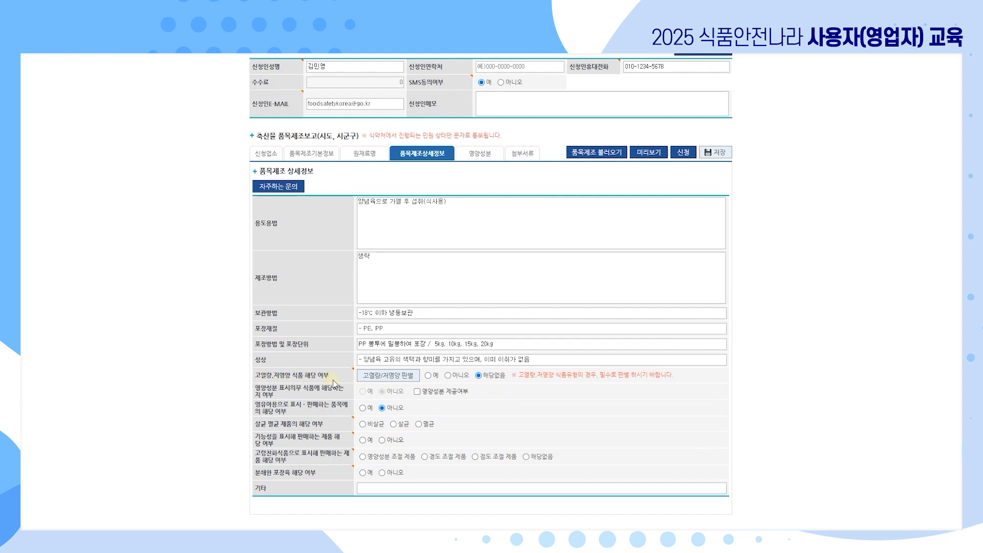
Examine the 고열량/저영양 판별 window and its 식품유형 options, closing it without applying a result.
scroll(284, 400, down, 2)
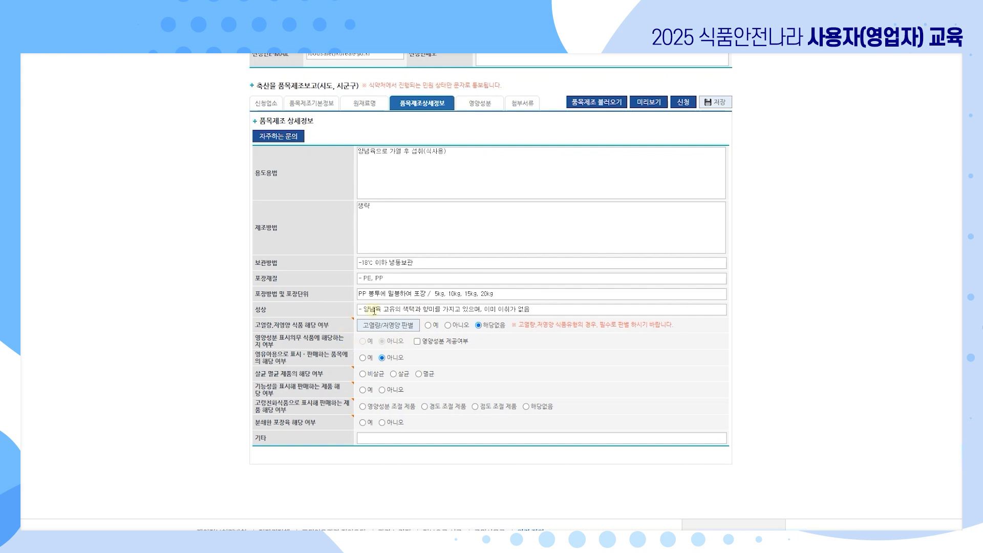
click(409, 331)
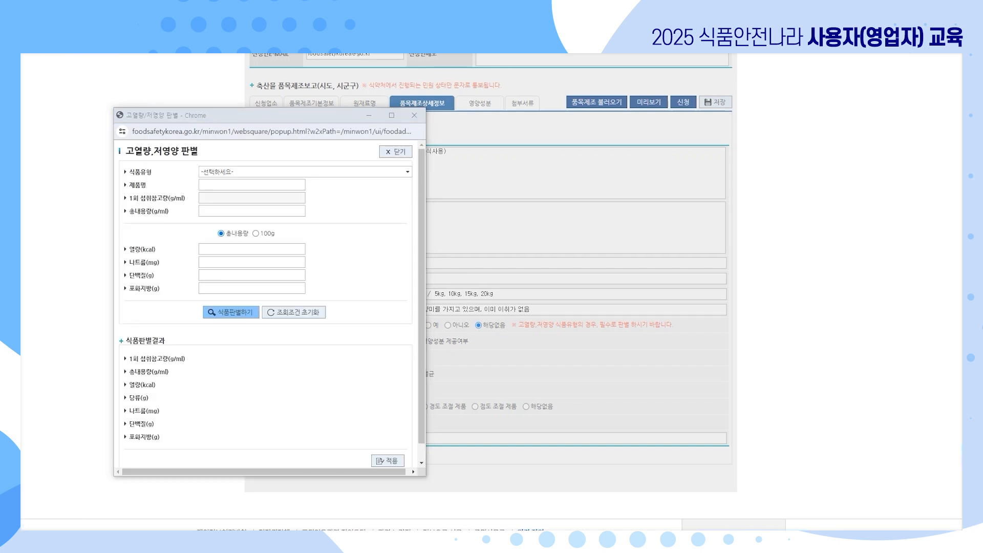
click(245, 171)
scroll(266, 202, down, 5)
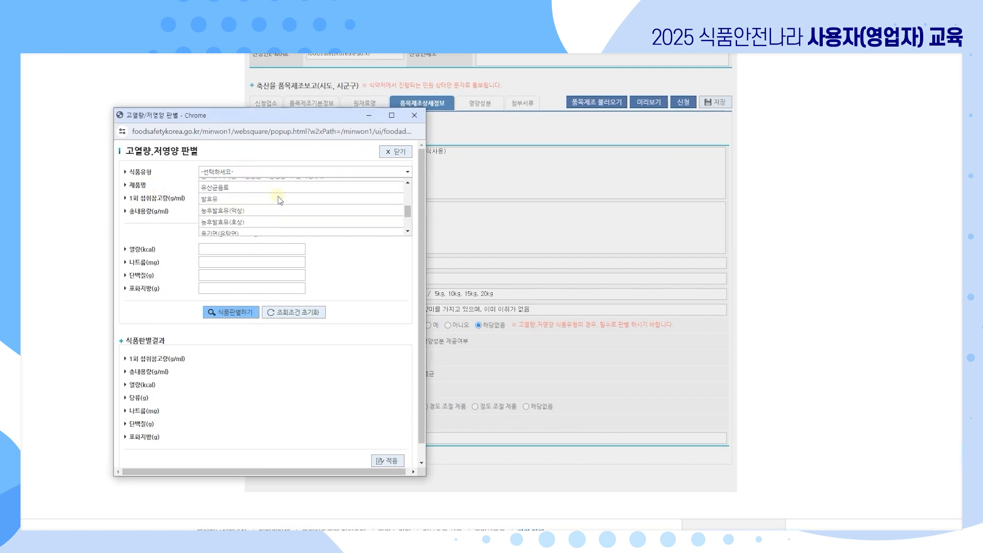
scroll(281, 209, down, 1)
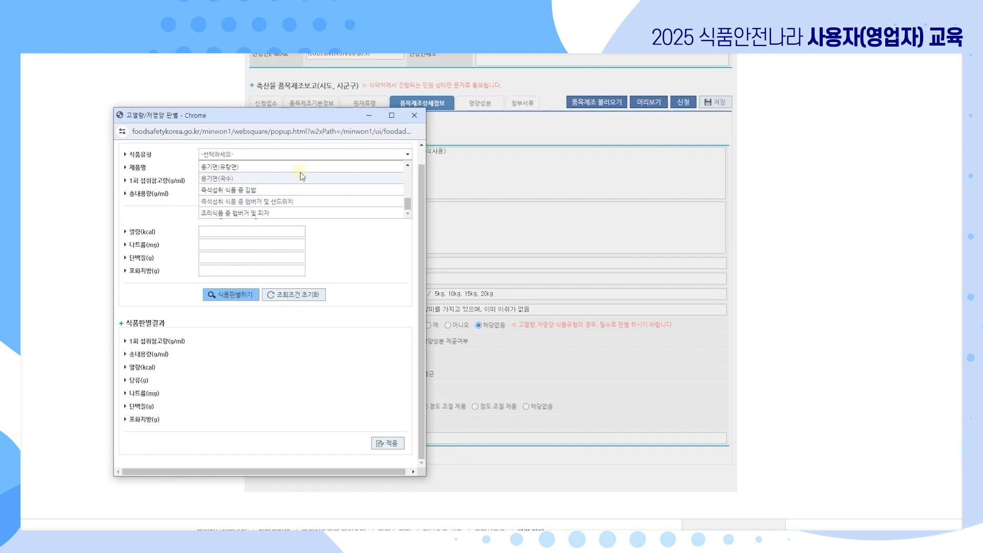
scroll(299, 200, up, 7)
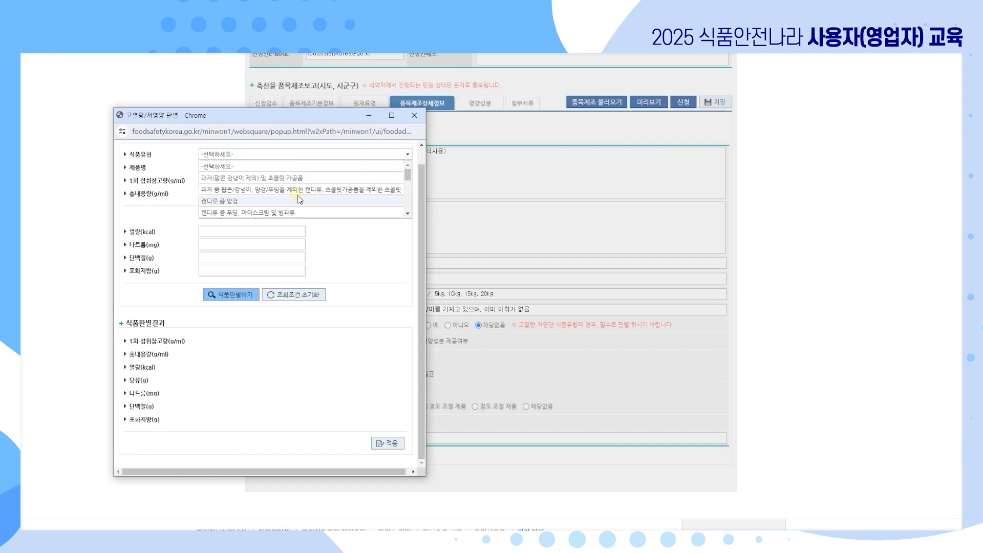
click(307, 174)
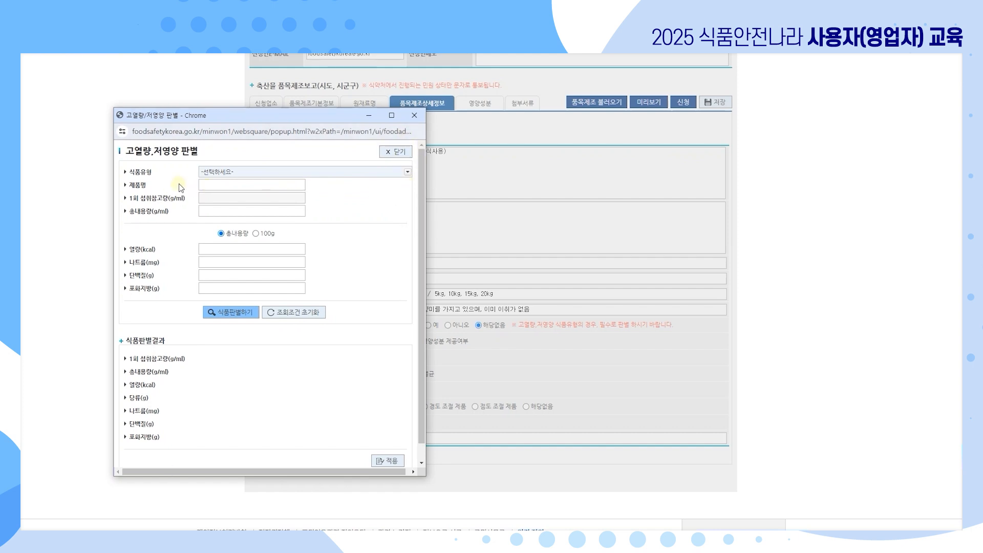
click(219, 172)
click(252, 171)
click(244, 313)
scroll(364, 383, down, 1)
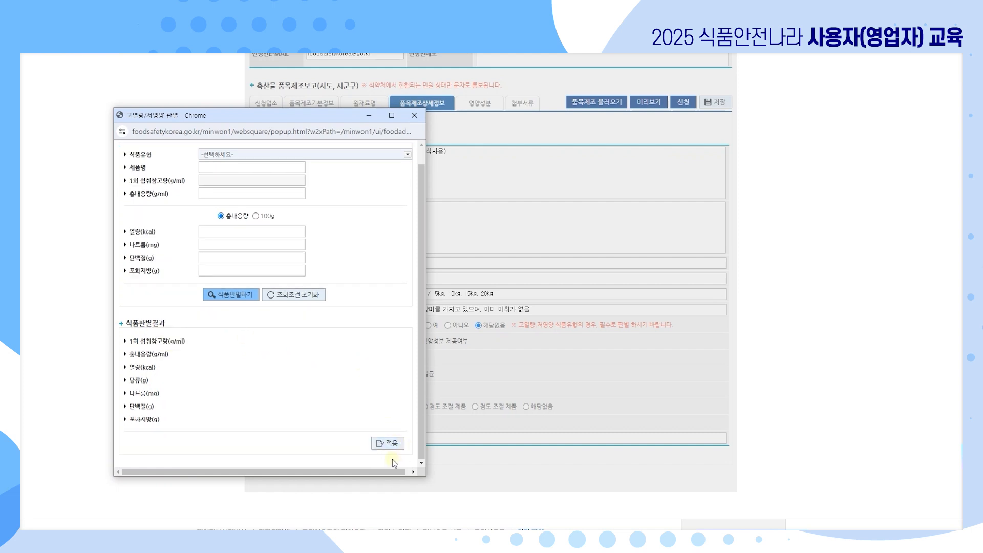
click(414, 116)
scroll(490, 272, up, 1)
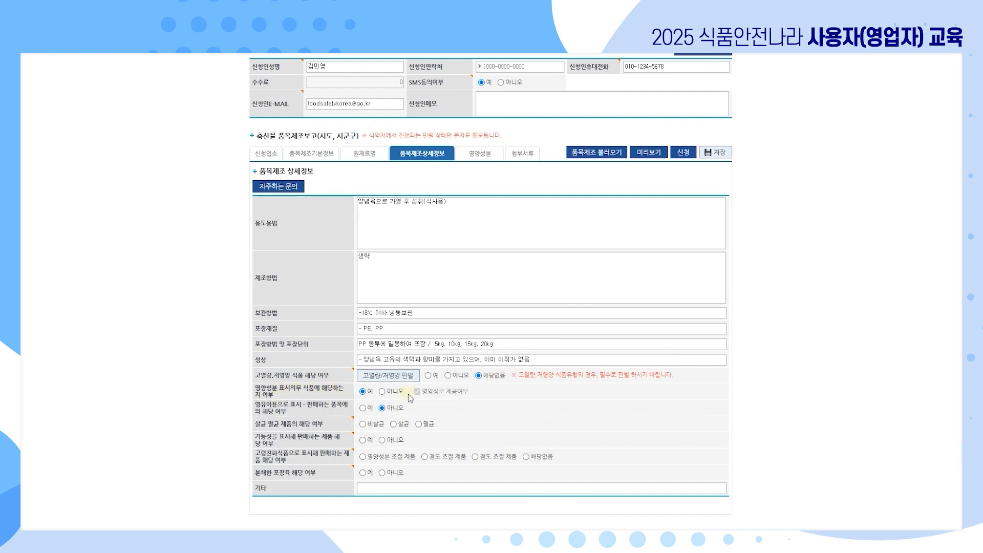
scroll(408, 394, down, 1)
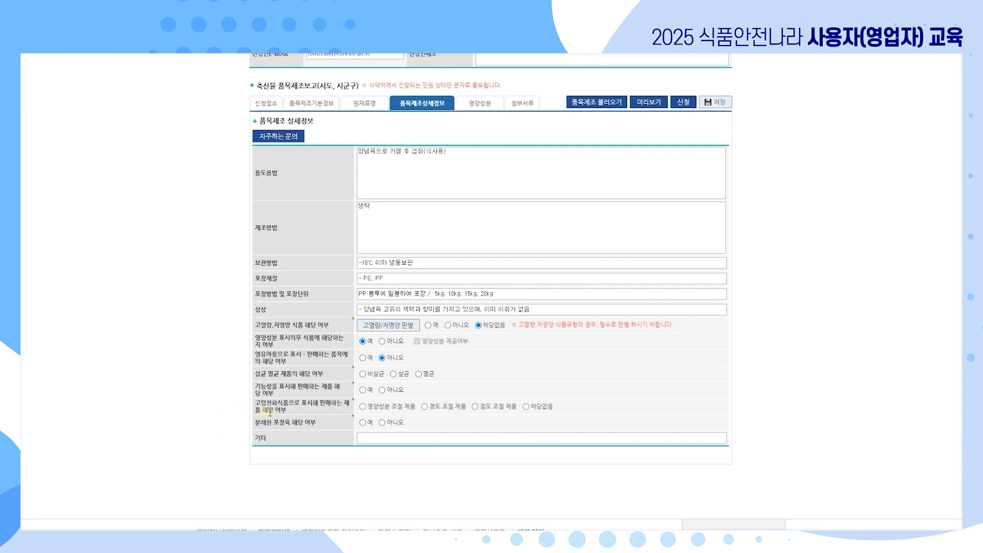
Mark the 고령친화식품 item as 해당없음 and the 분쇄한 포장육 item as 아니오.
click(542, 408)
click(382, 423)
In 영양성분, set the basis to 단위 내용량당 with a 단위 내용량 of 30 g.
click(478, 103)
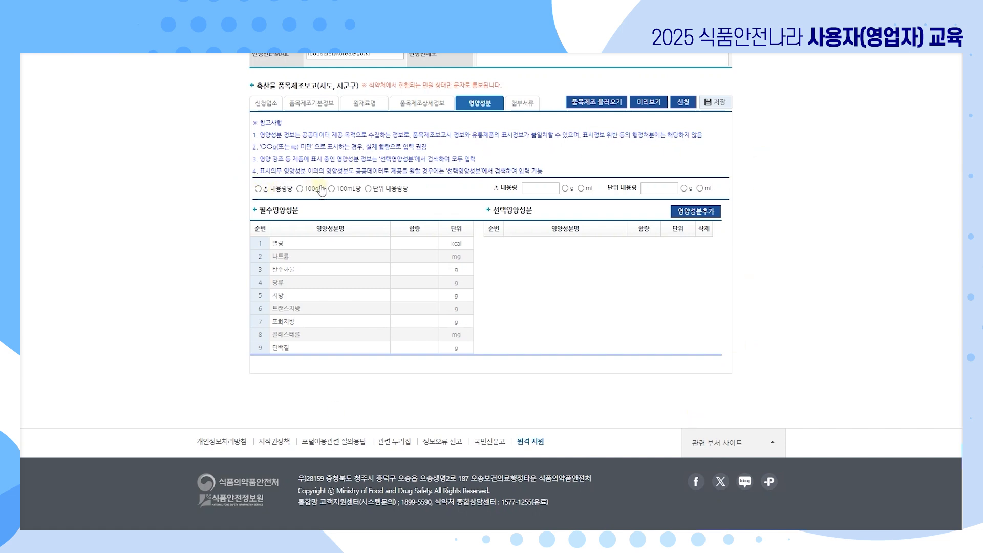
click(401, 192)
click(648, 190)
text(30)
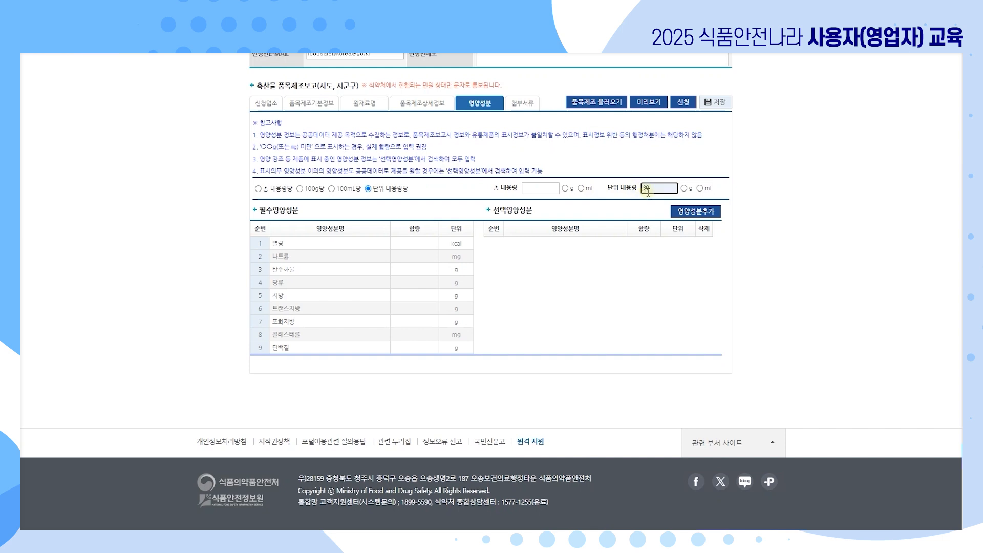
click(684, 188)
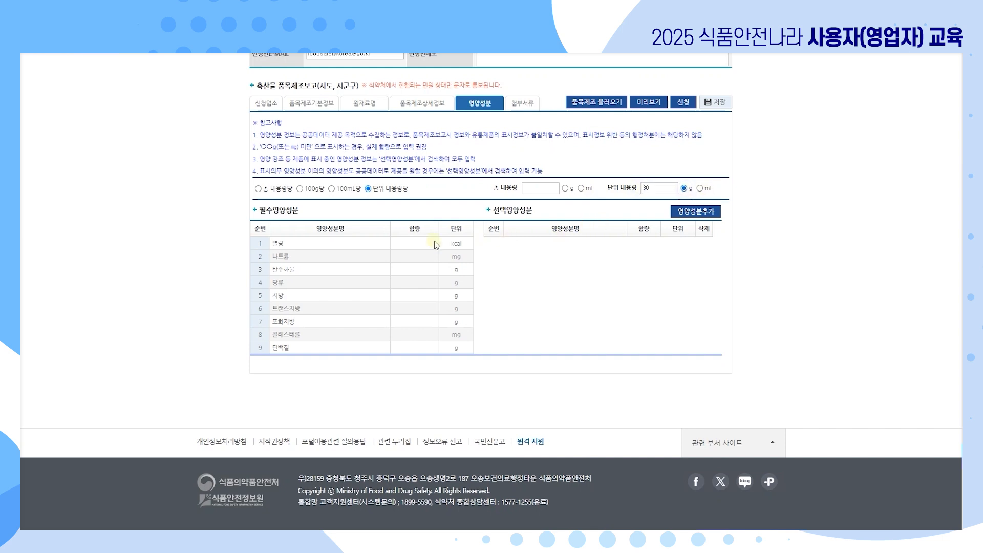
Enter the required nutrient amounts 열량 140 kcal, 나트륨 95 mg, 탄수화물 22 g and 당류 4 g.
click(434, 244)
text(140)
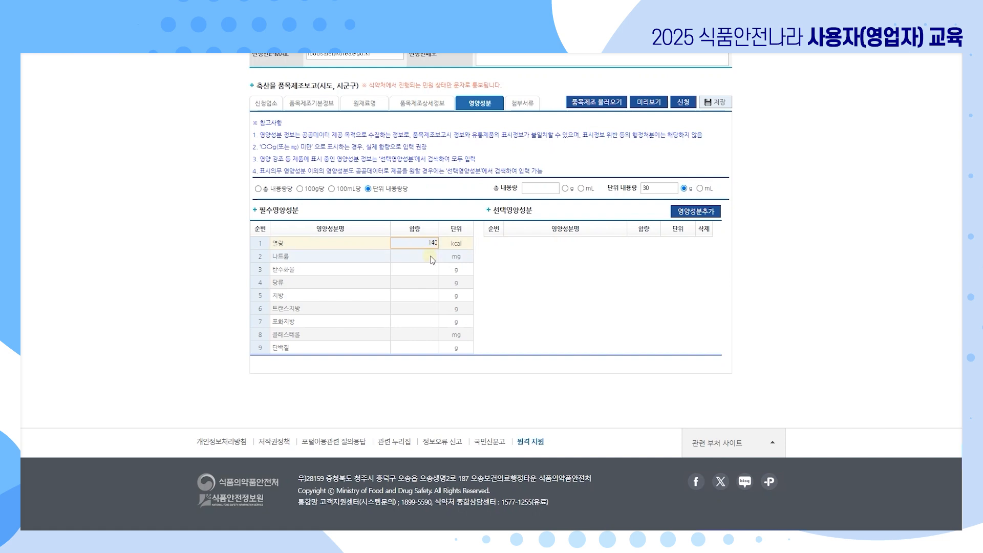
click(430, 258)
text(95)
click(433, 270)
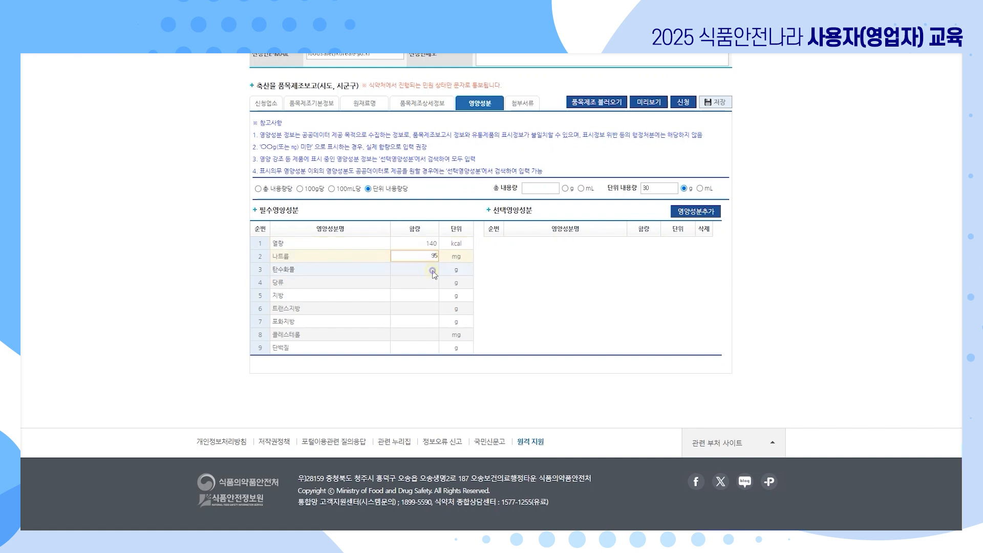
text(22)
click(432, 281)
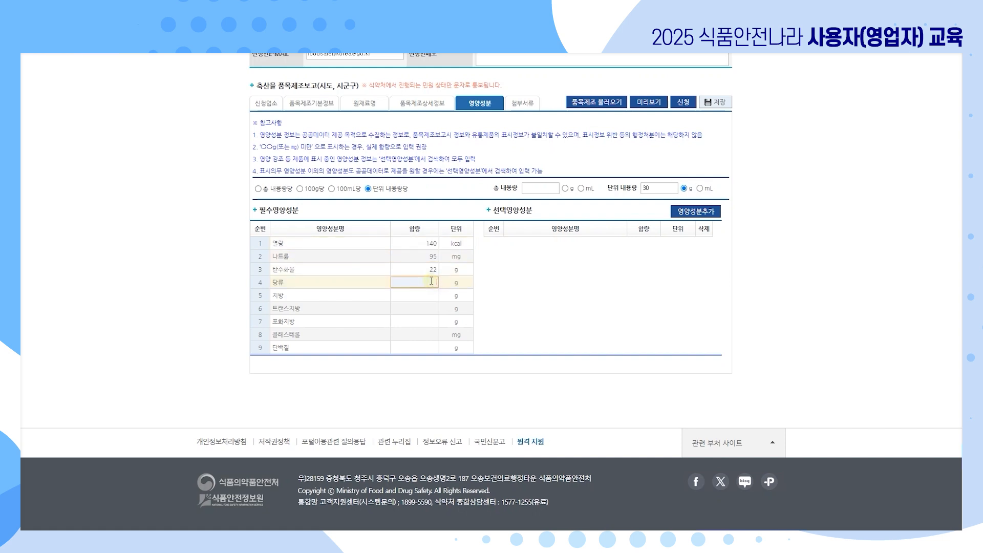
text(4)
Set 지방, 트랜스지방, 포화지방, 콜레스테롤 and 단백질 to 0 in the required nutrient table.
click(431, 295)
text(0)
click(432, 308)
text(0)
click(432, 321)
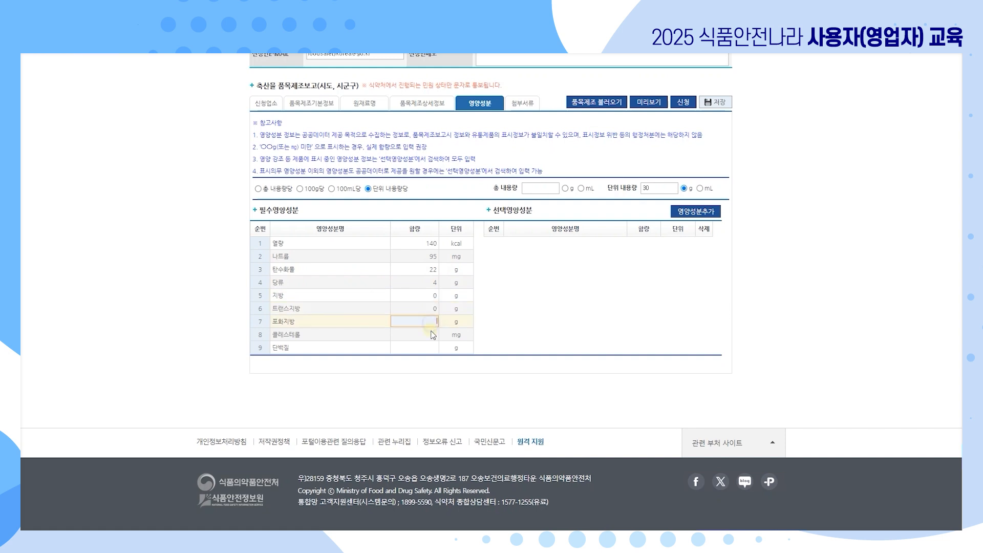
text(0)
click(431, 334)
text(0)
click(432, 347)
text(0)
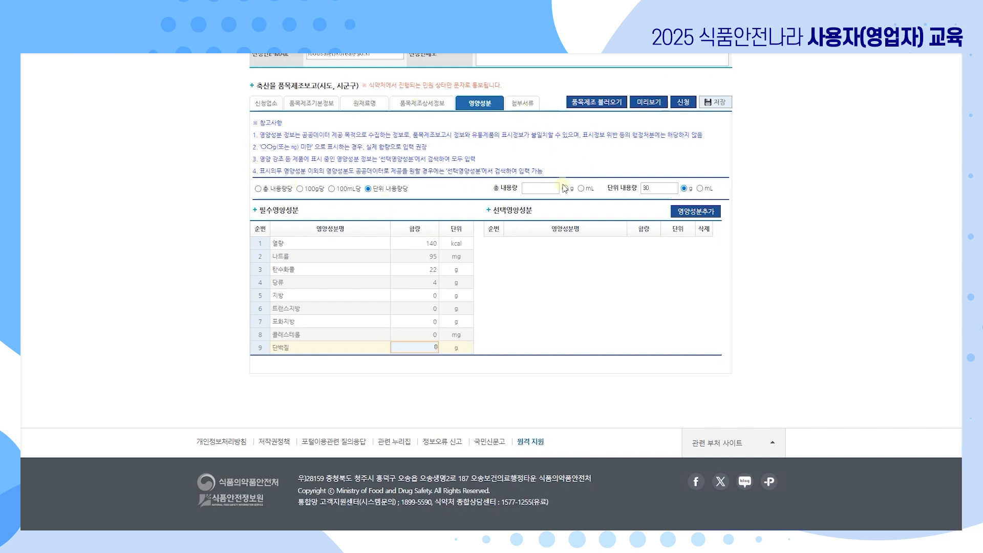
Look up 수용성비타민 nutrients and add Niacin (B001) to 선택영양성분.
click(710, 212)
click(152, 139)
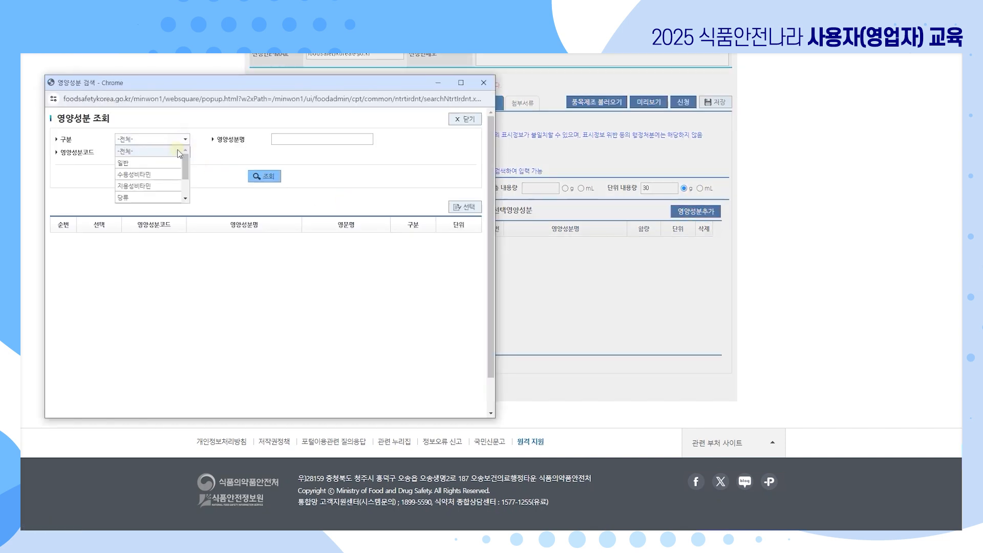
click(148, 174)
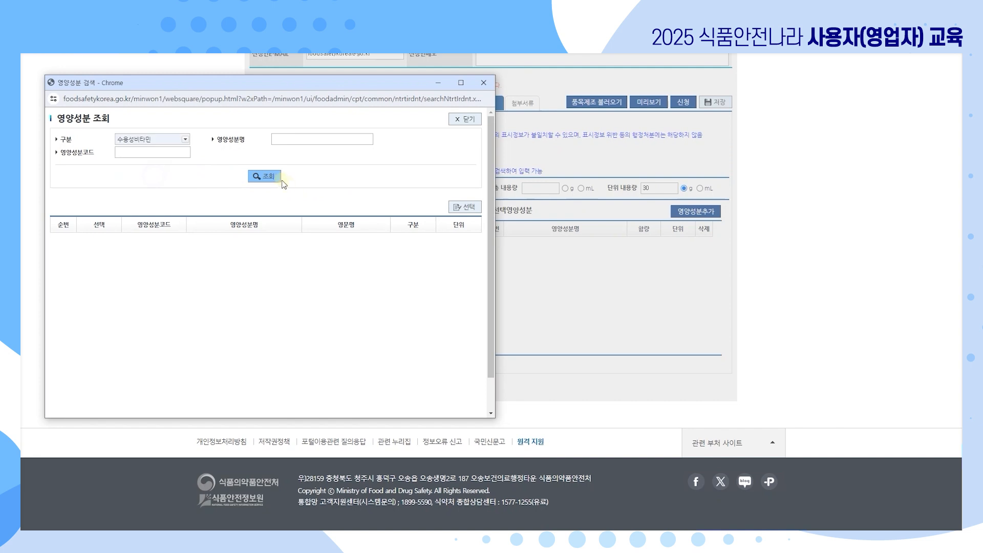
click(278, 179)
click(99, 239)
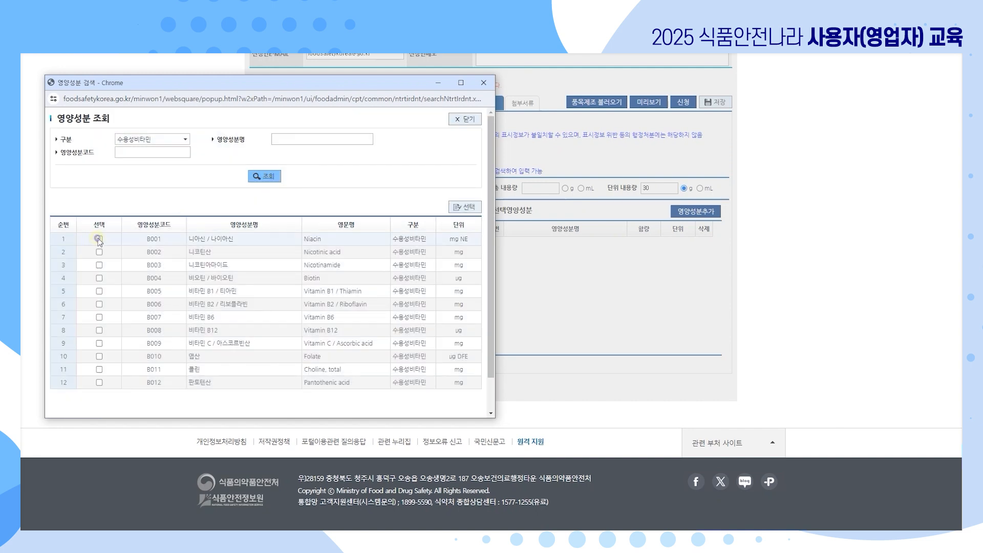
click(462, 207)
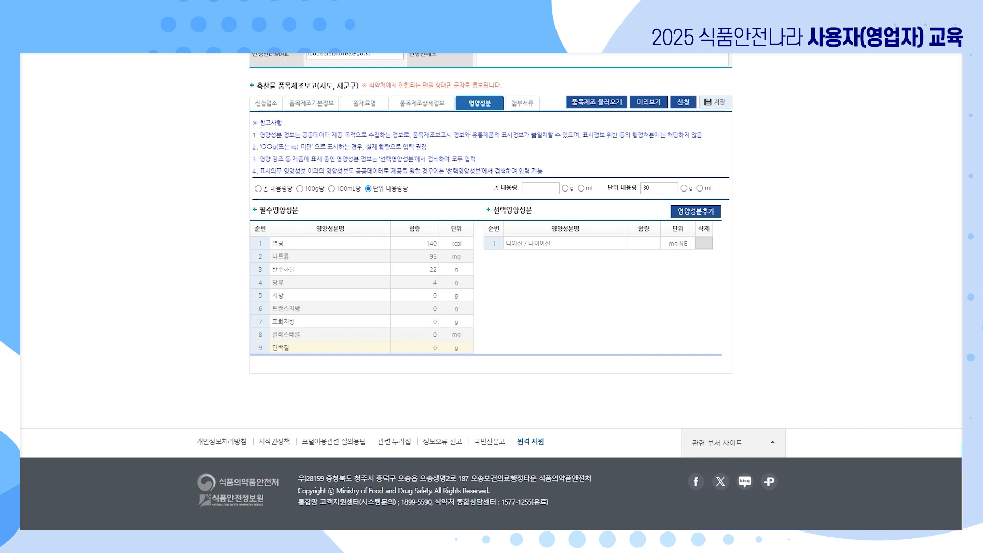
In 첨부서류, attach 소비기한 설정사유서 샘플.hwp to the 소비기한 설정사유서 entry.
click(527, 105)
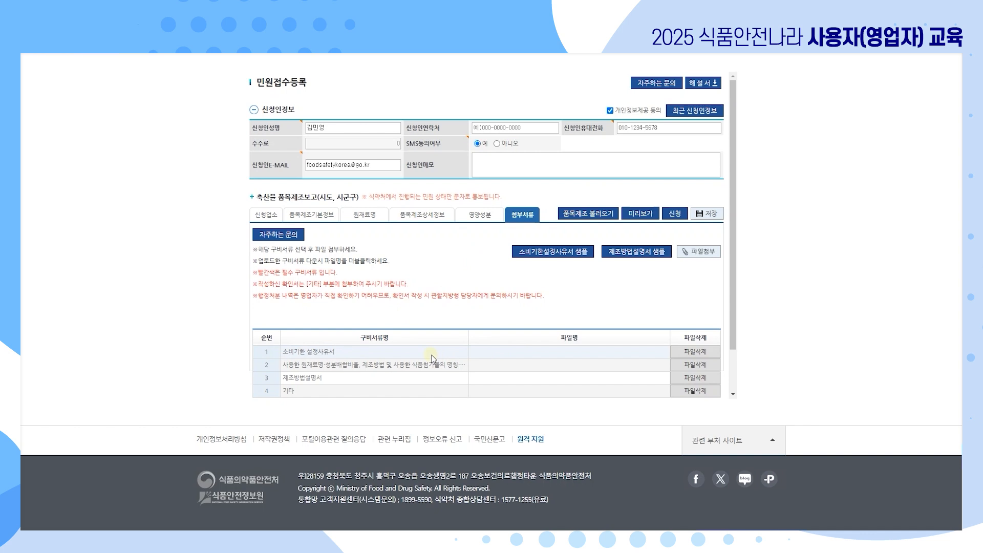
click(351, 352)
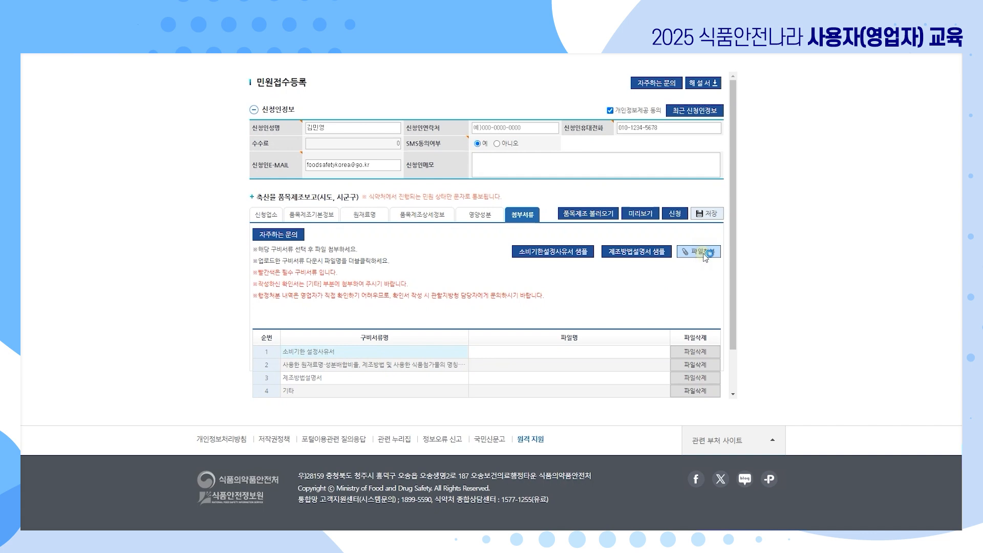
click(705, 253)
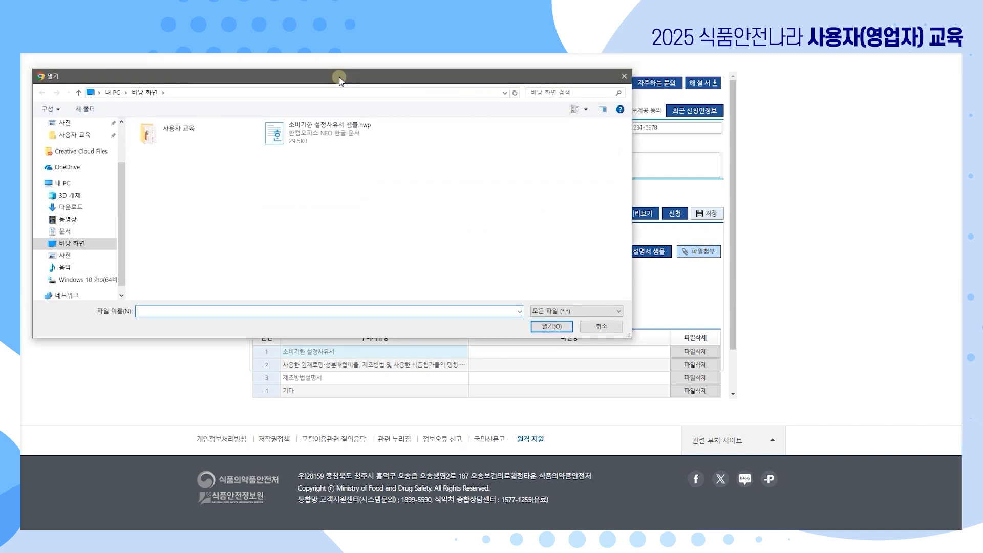
double_click(332, 126)
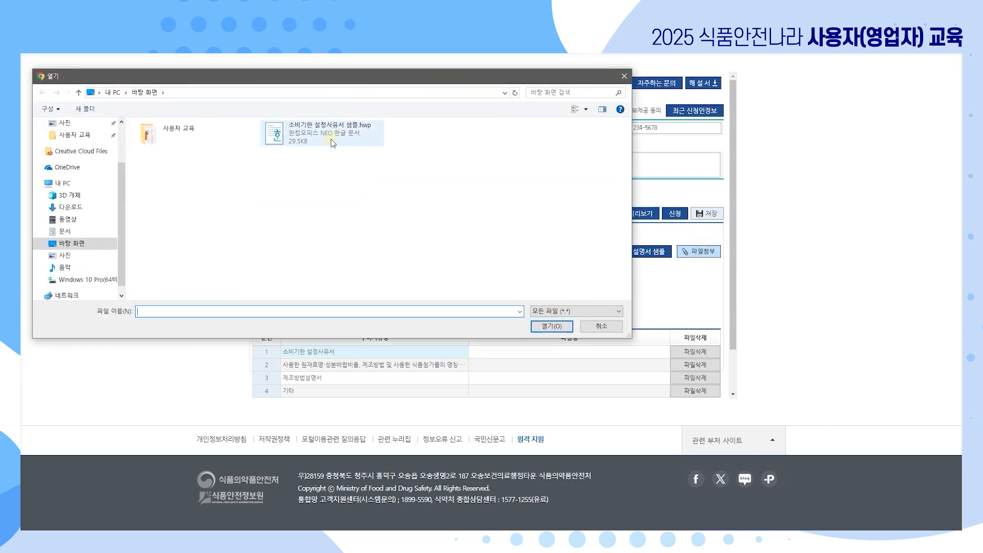
click(544, 105)
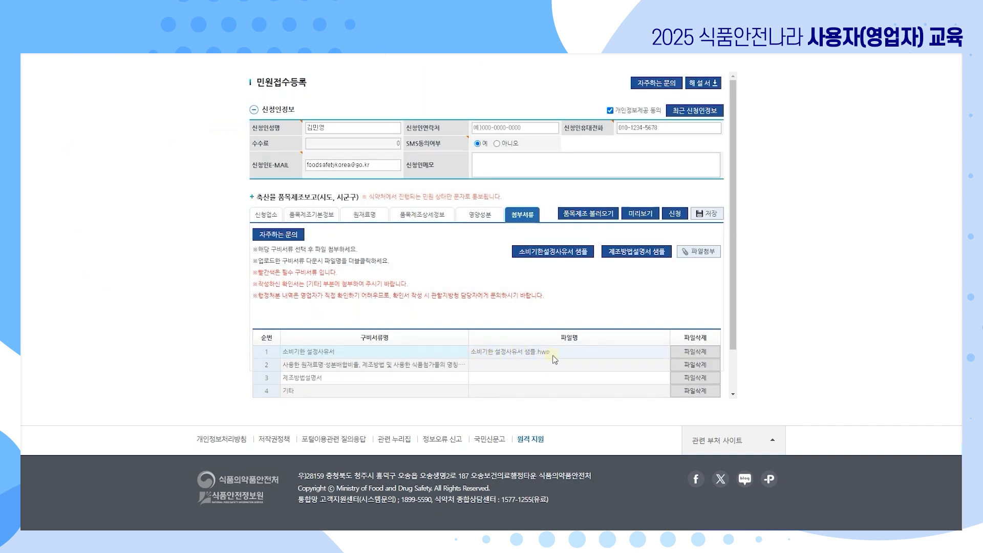
drag(469, 337, 571, 341)
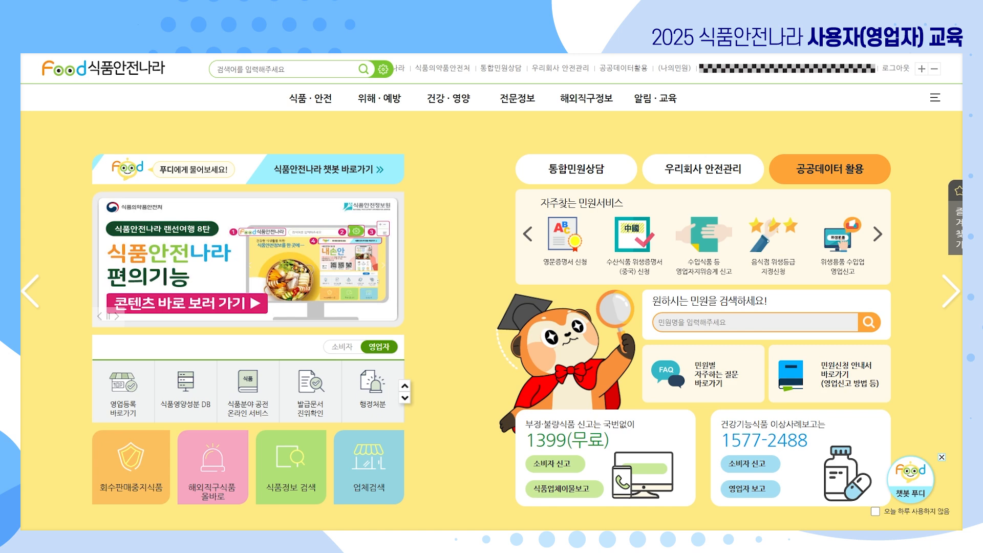
Open the 우리회사 안전관리 site and search its civil petitions for 변경보고.
click(561, 70)
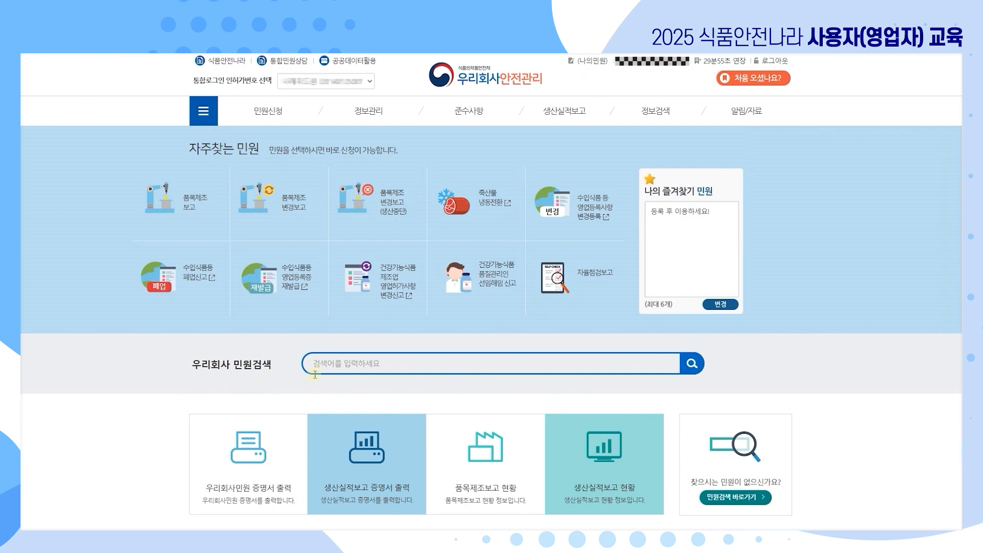
click(374, 364)
text(변경보고)
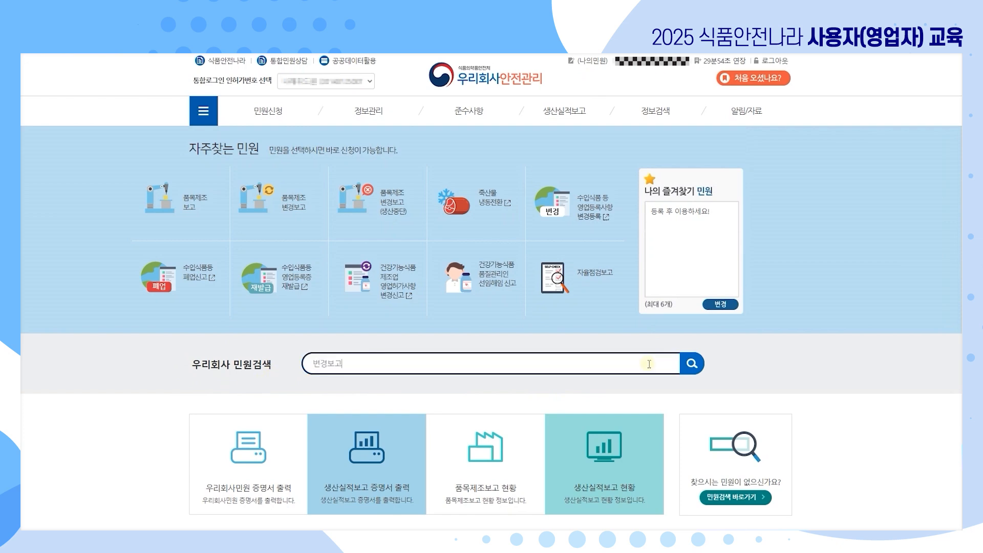
click(691, 365)
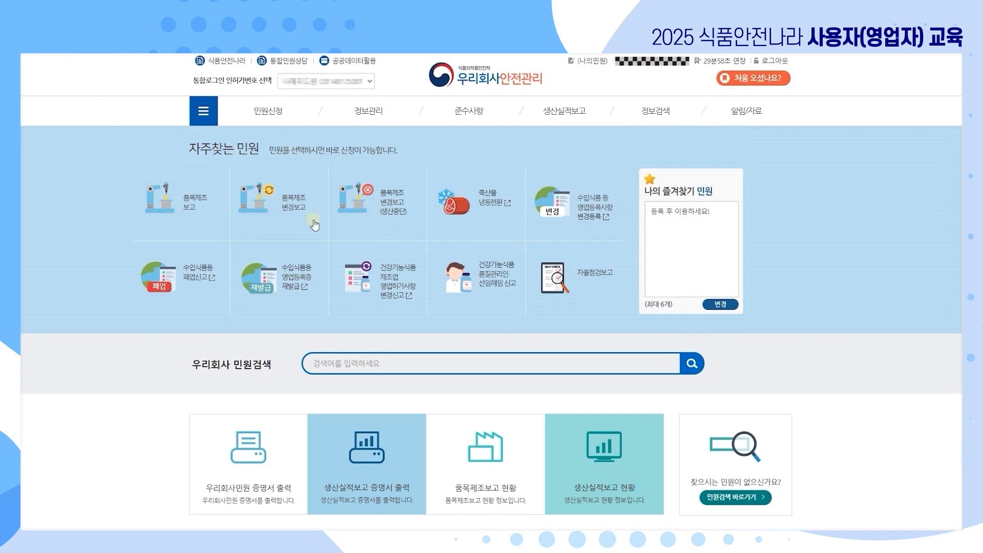
Open the 품목제조 변경보고 petition form and dismiss its notice.
click(296, 213)
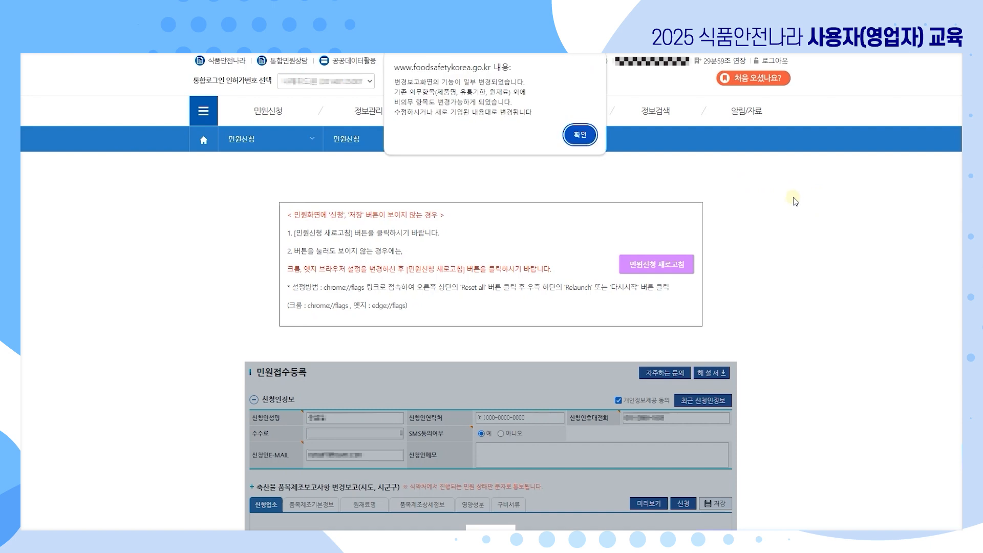
click(566, 143)
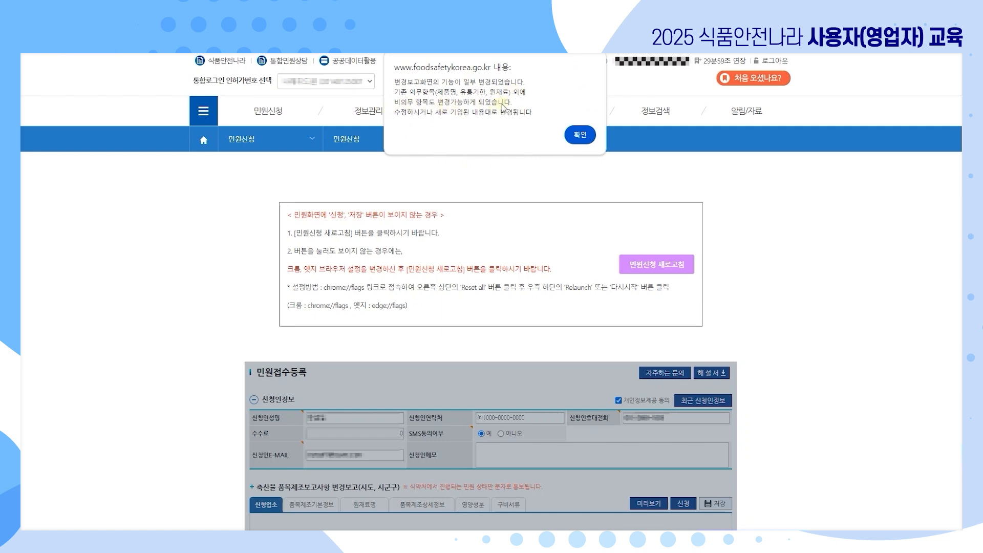
click(581, 136)
scroll(588, 169, down, 4)
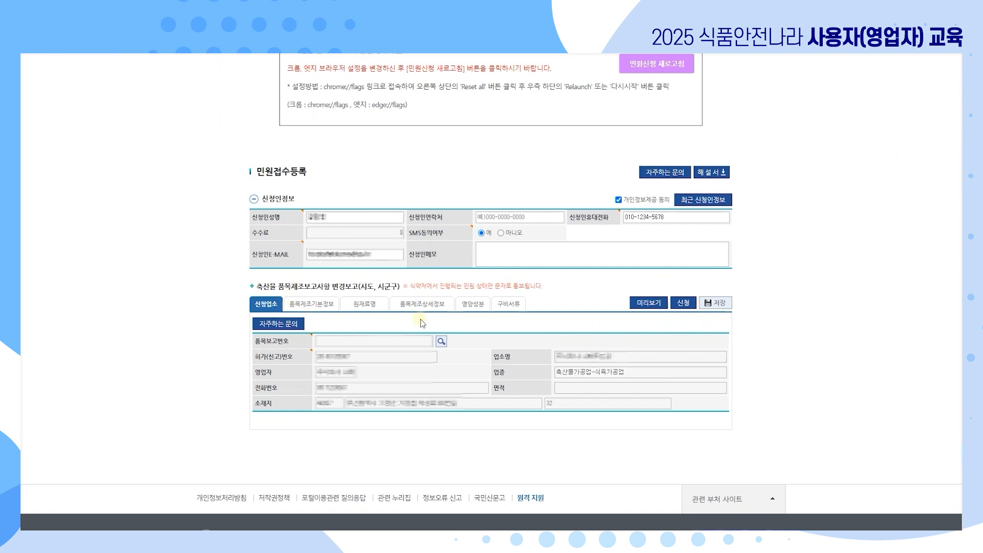
Look up the 품목보고번호 by product name 오리불고기 and load the matching record into the change report.
click(441, 342)
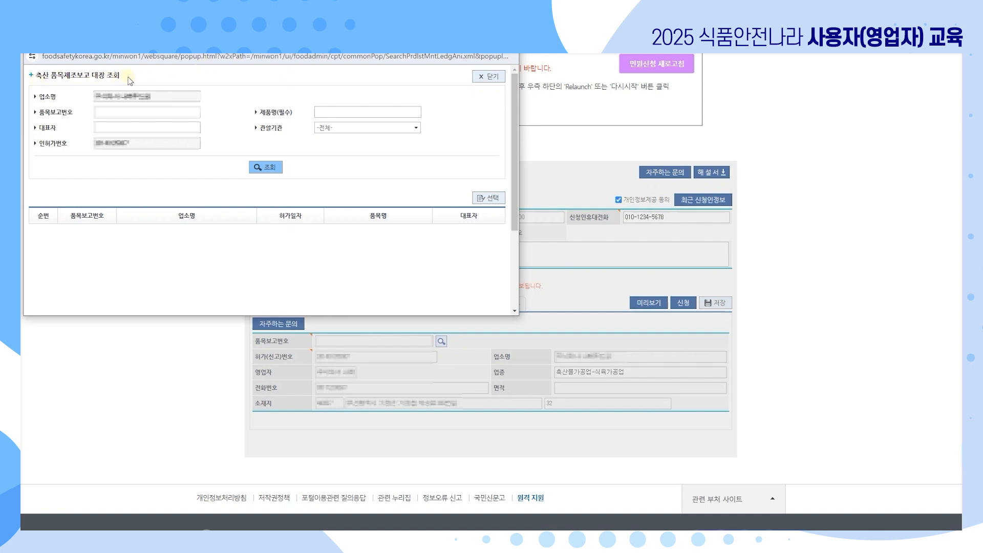
click(334, 112)
text(dhl)
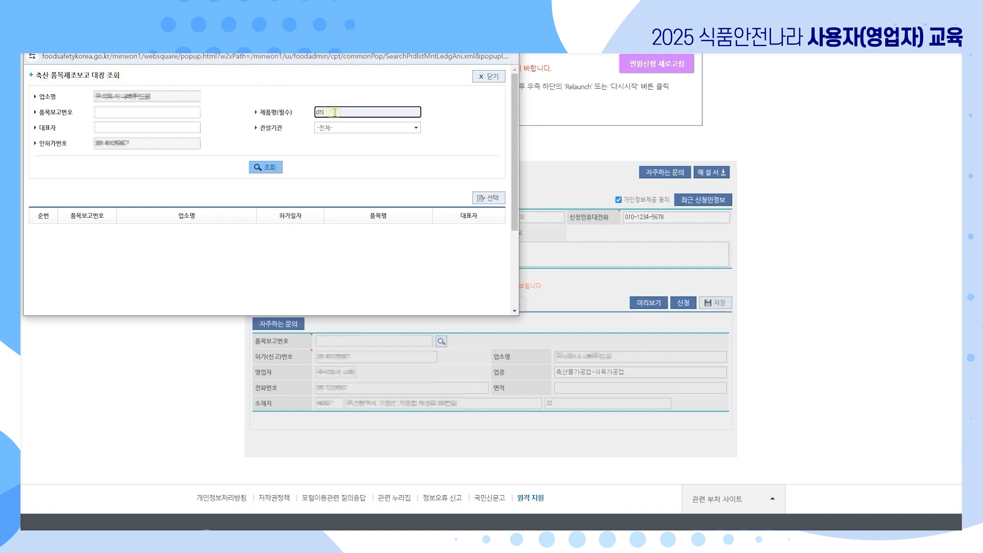
key(BackSpace)
key(BackSpace)
key(BackSpace)
text(오리불고기)
click(276, 167)
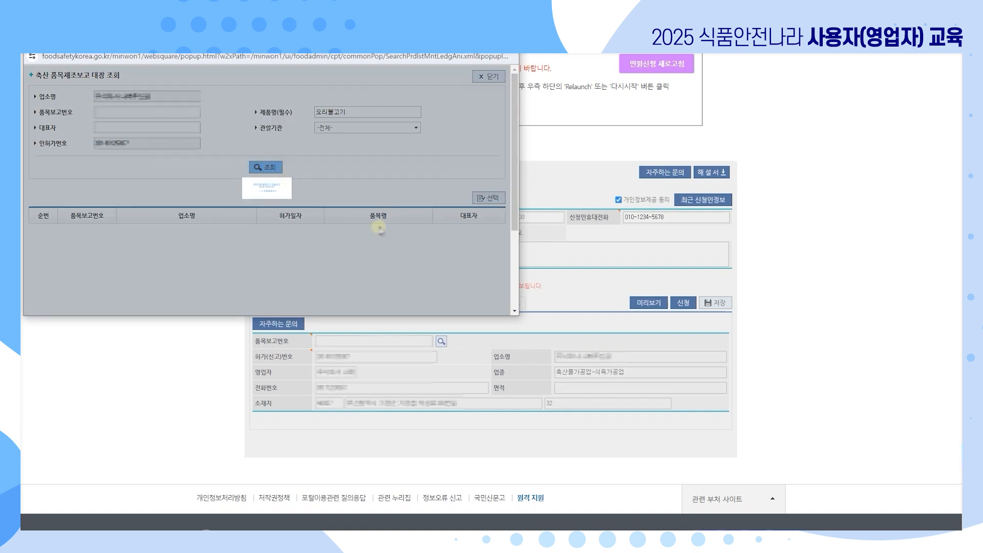
double_click(348, 282)
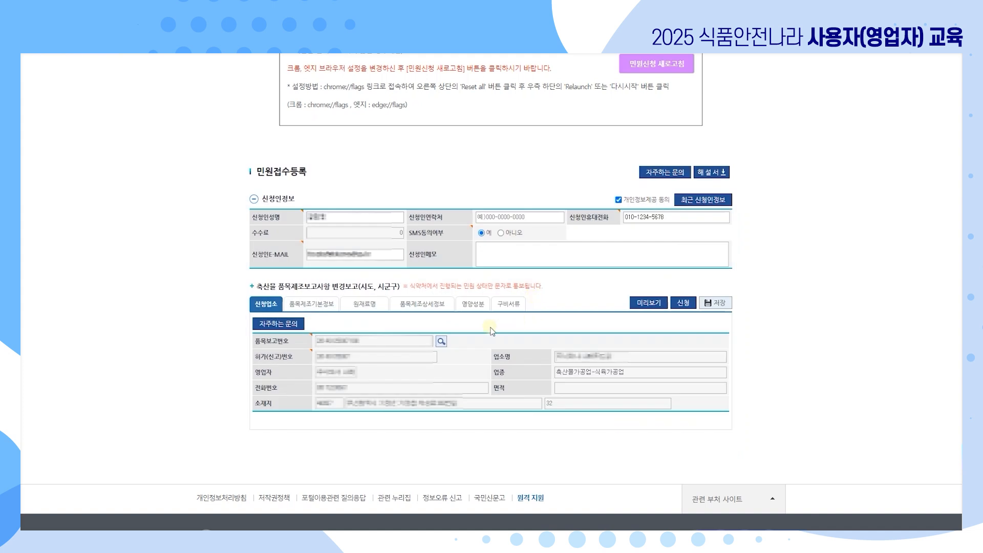
In 품목제조기본정보, try the 제품명 변경여부 option on and off.
click(324, 306)
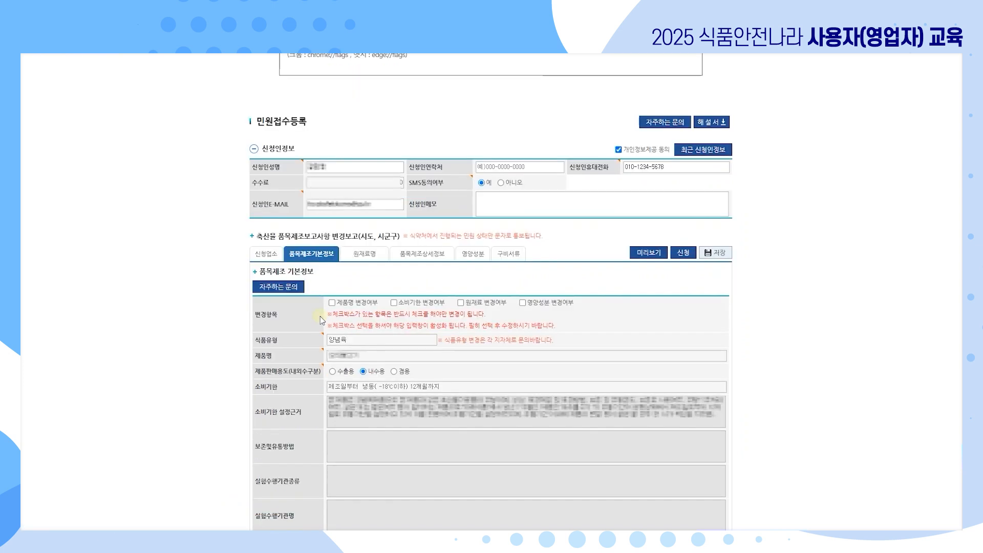
scroll(297, 312, down, 2)
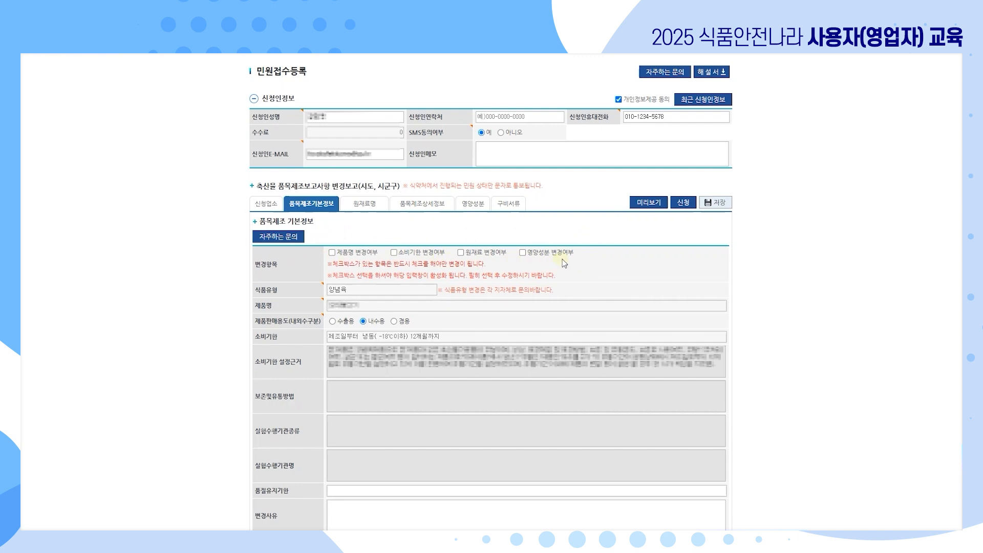
click(366, 252)
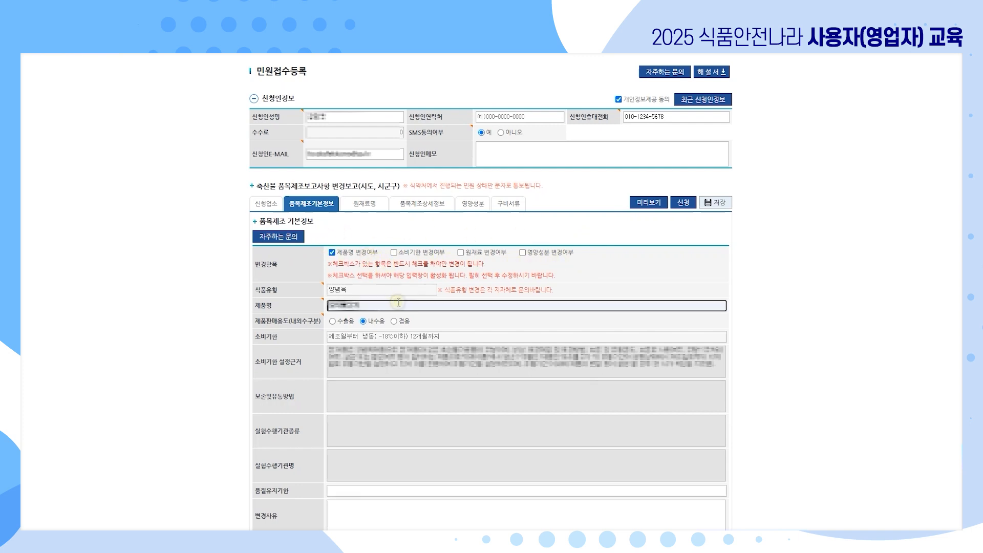
click(371, 253)
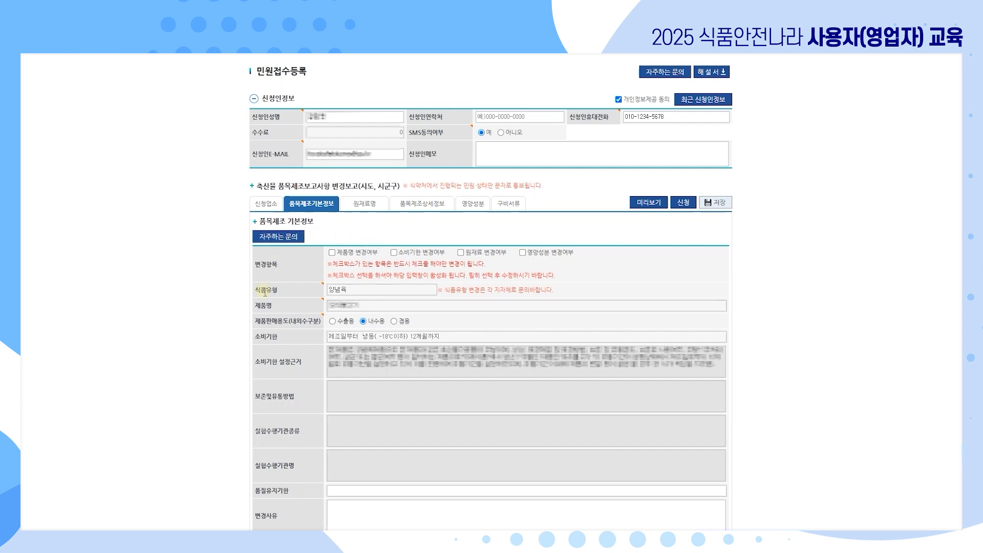
Revisit the 신청업소 details and select 제품명 변경여부 as a change item in 품목제조기본정보.
click(274, 204)
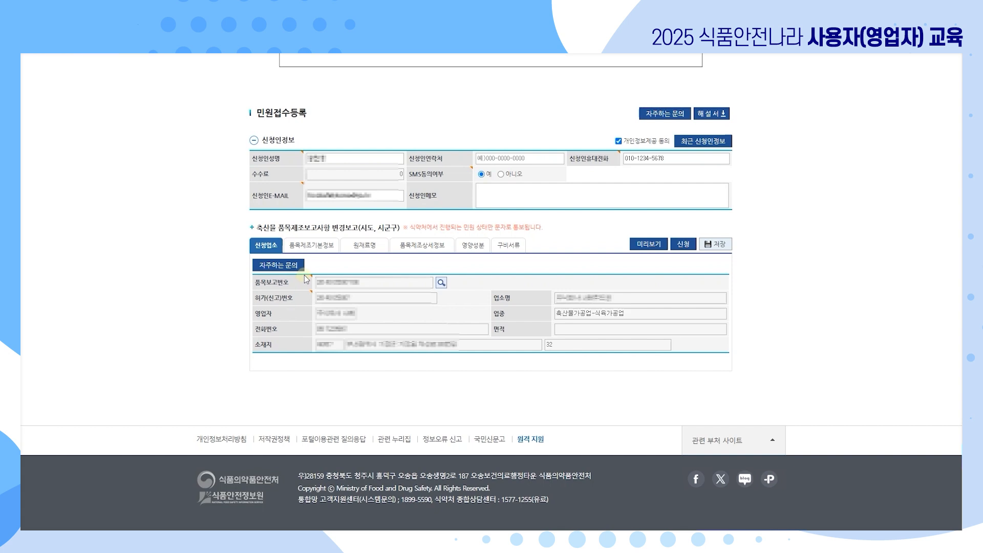
click(318, 247)
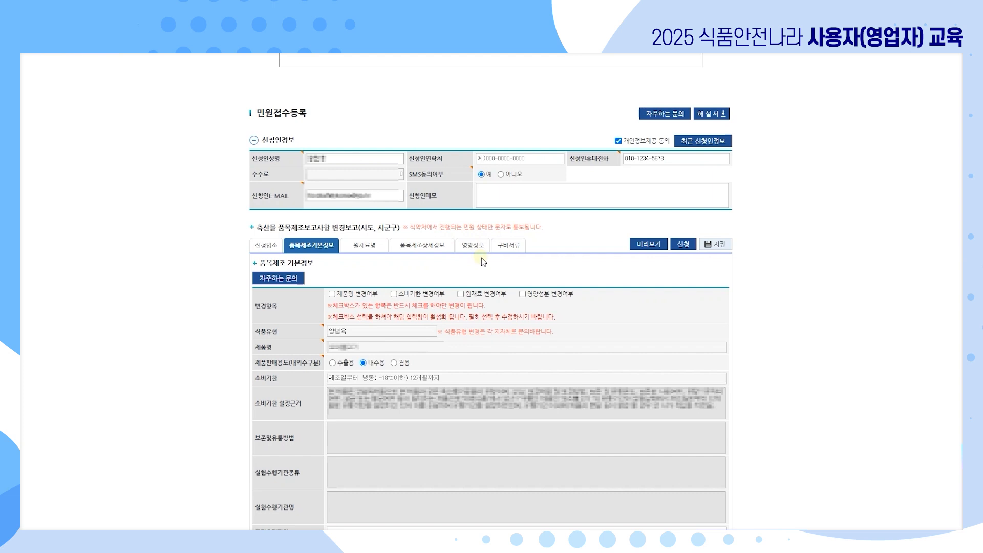
click(359, 296)
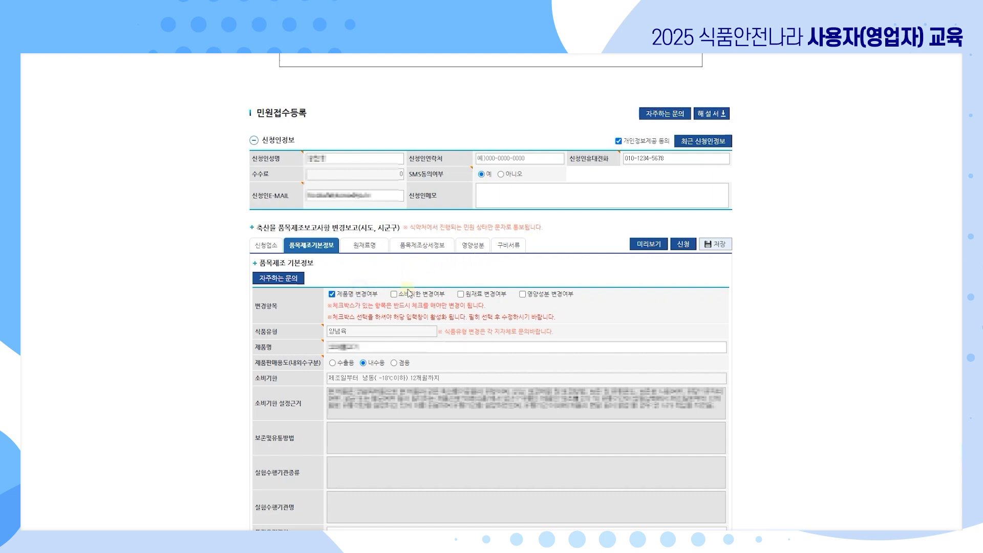
Deselect 제품명 변경여부, and in 품목제조상세정보 replace the 용도용법 text with 수정 가능.
click(380, 295)
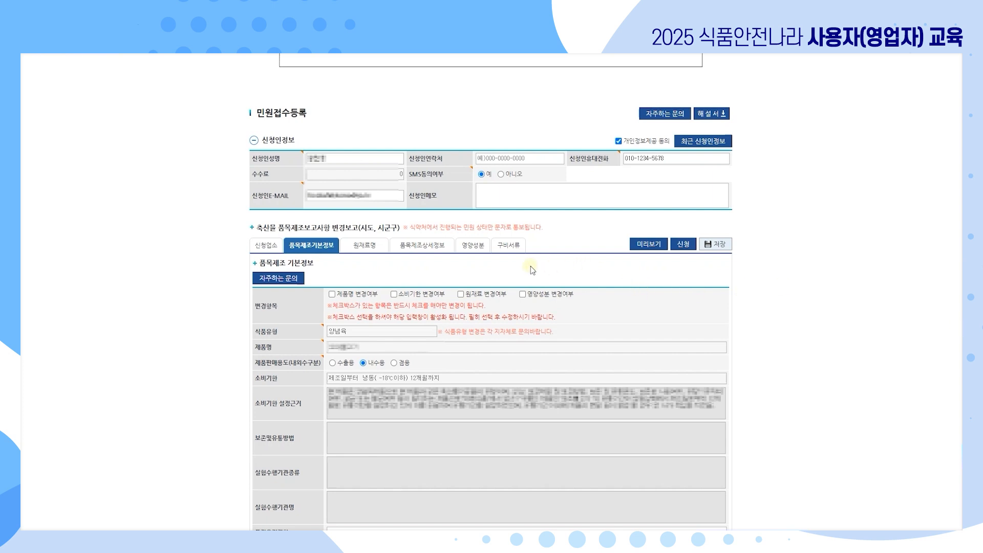
click(439, 244)
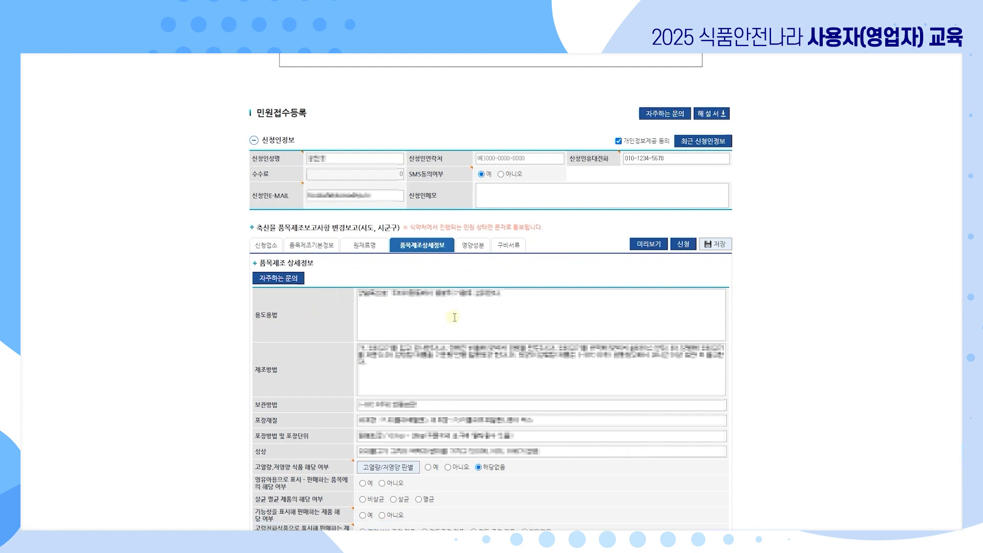
click(579, 302)
key(ctrl+a)
key(BackSpace)
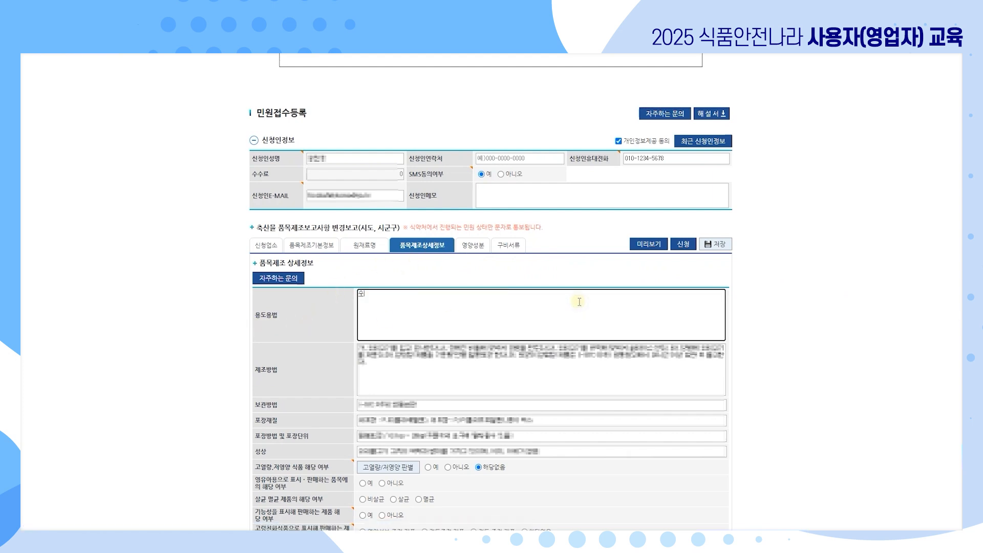
text(수정 가능)
In 품목제조기본정보, select 제품명 변경여부, set 제품명 to 제품명 수정, and submit the change report.
click(324, 248)
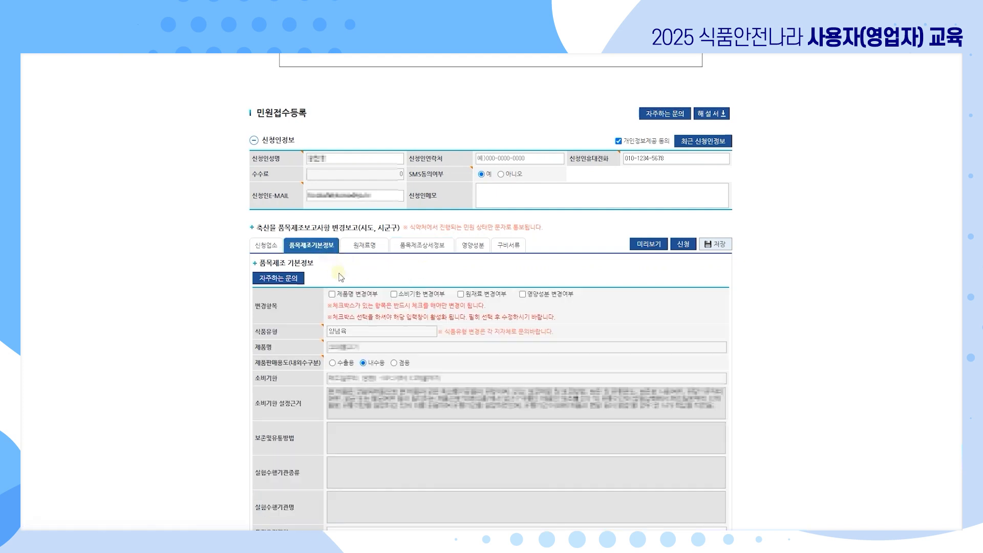
click(376, 300)
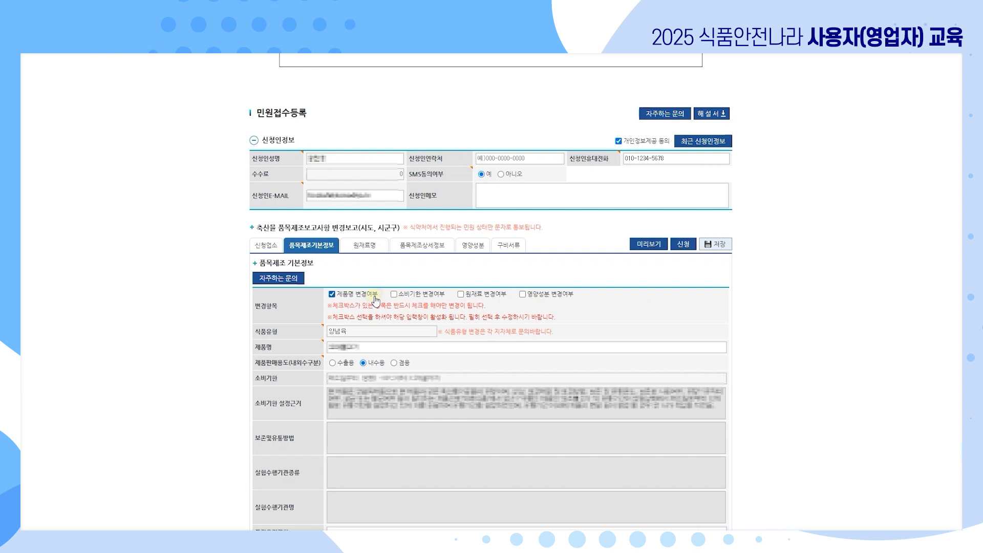
click(533, 347)
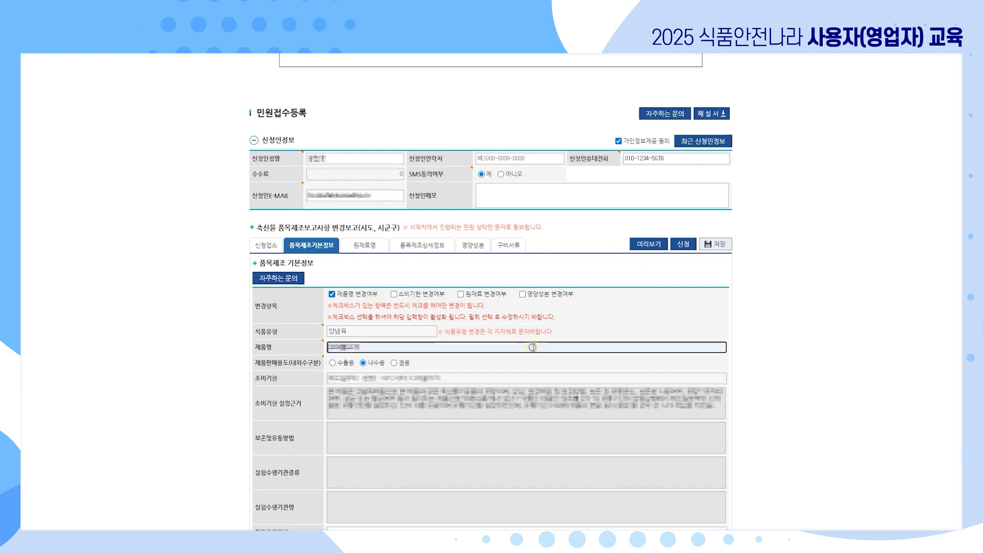
key(ctrl+a)
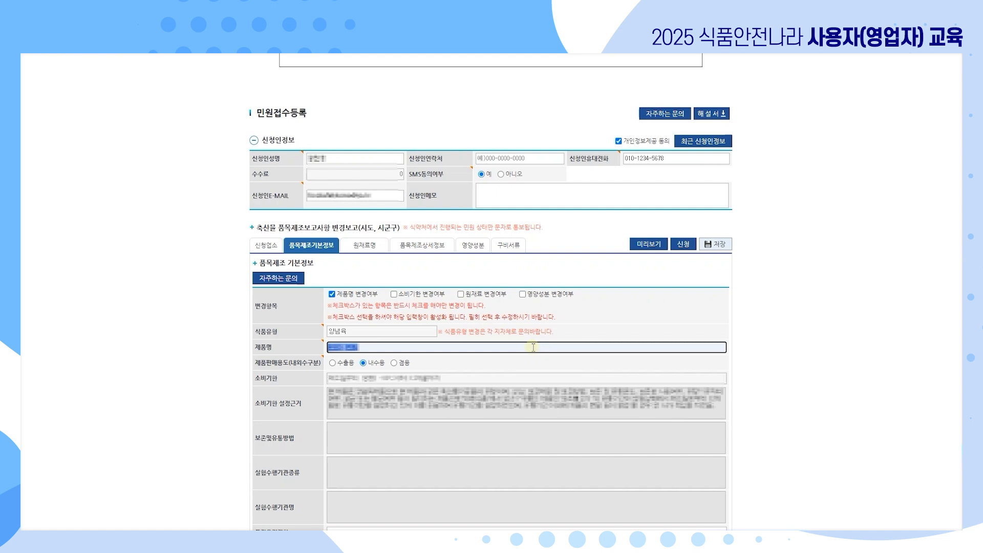
text(제품명 쉶)
text(정)
click(533, 347)
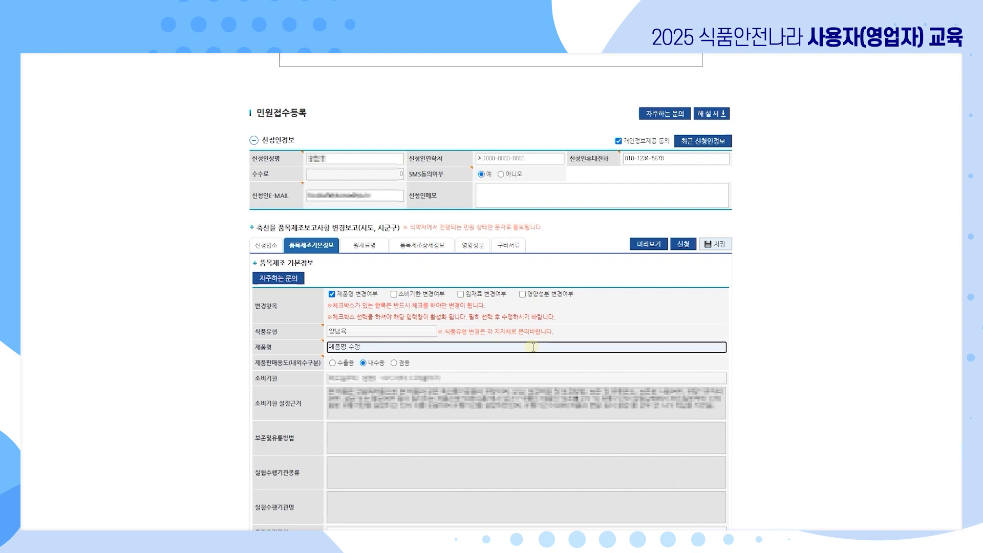
key(Tab)
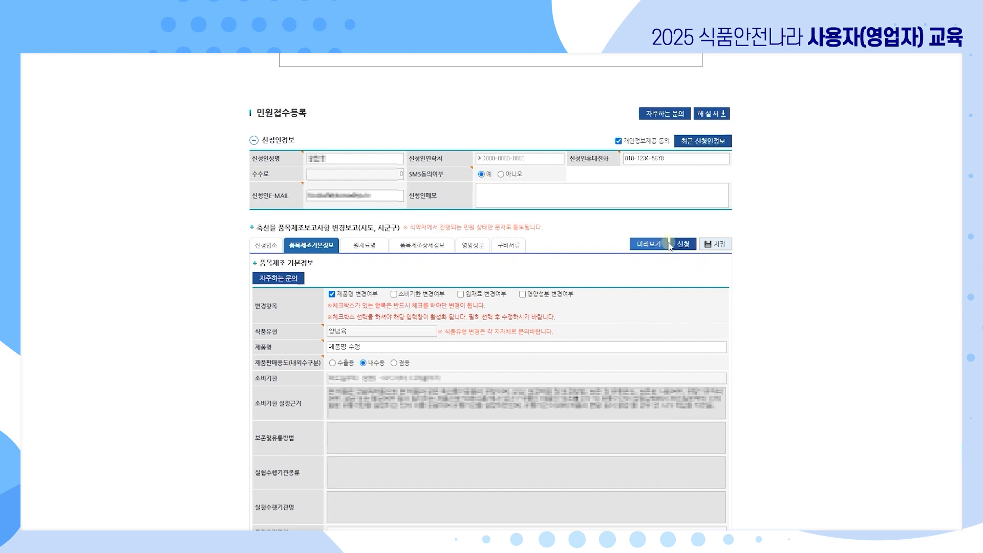
click(691, 250)
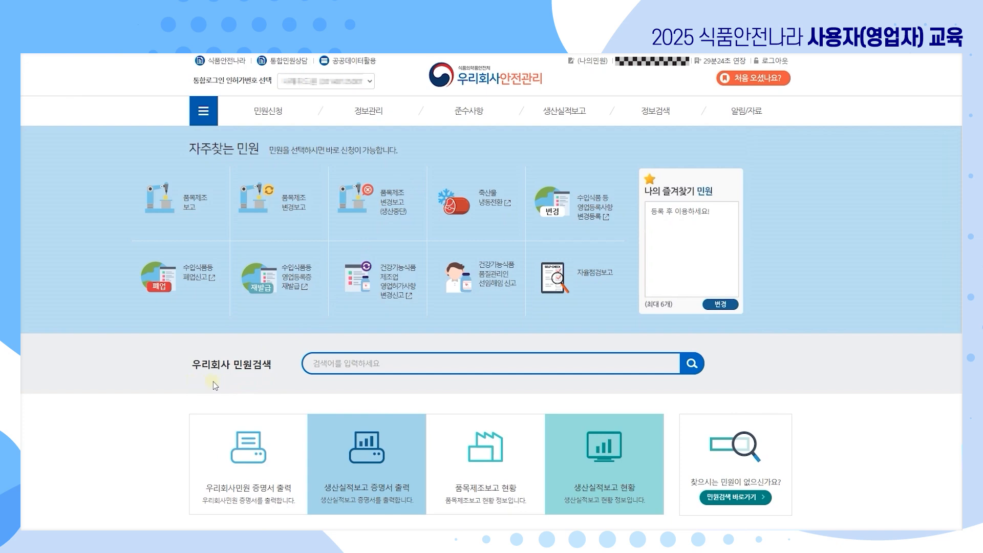
click(358, 364)
text(중단)
click(692, 363)
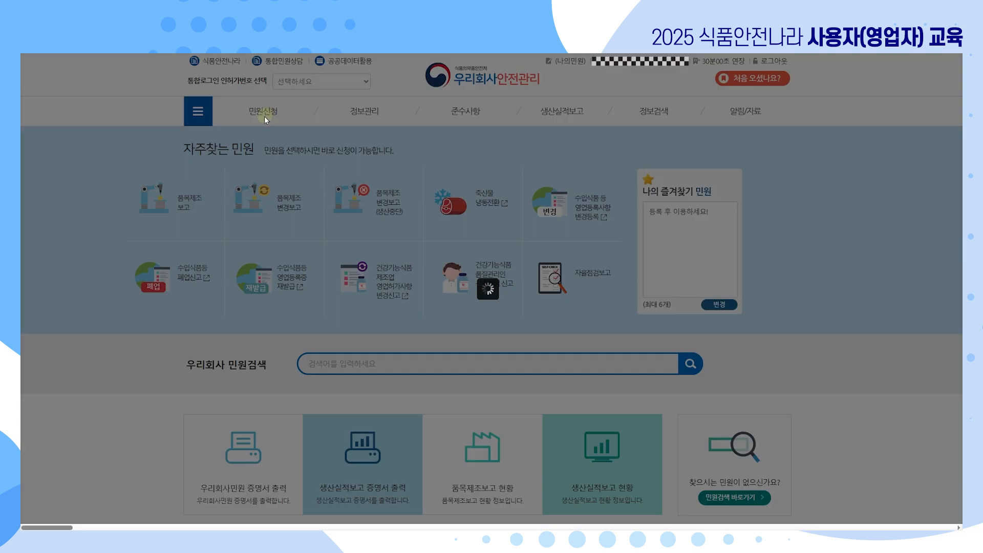
mouse_move(264, 116)
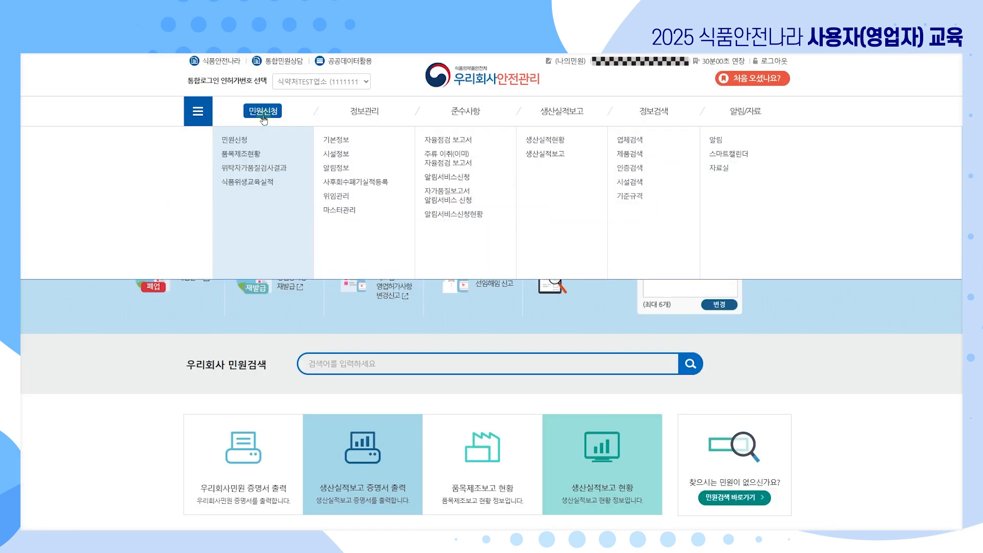
click(249, 158)
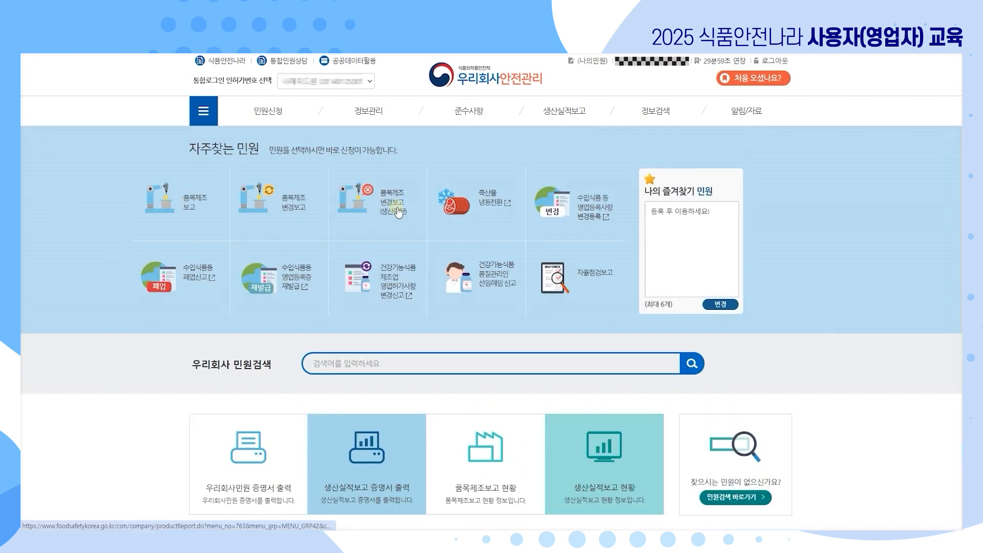
Open the 품목제조 변경보고(생산중단) product list and confirm a 생산중단신청 for the first product.
click(399, 213)
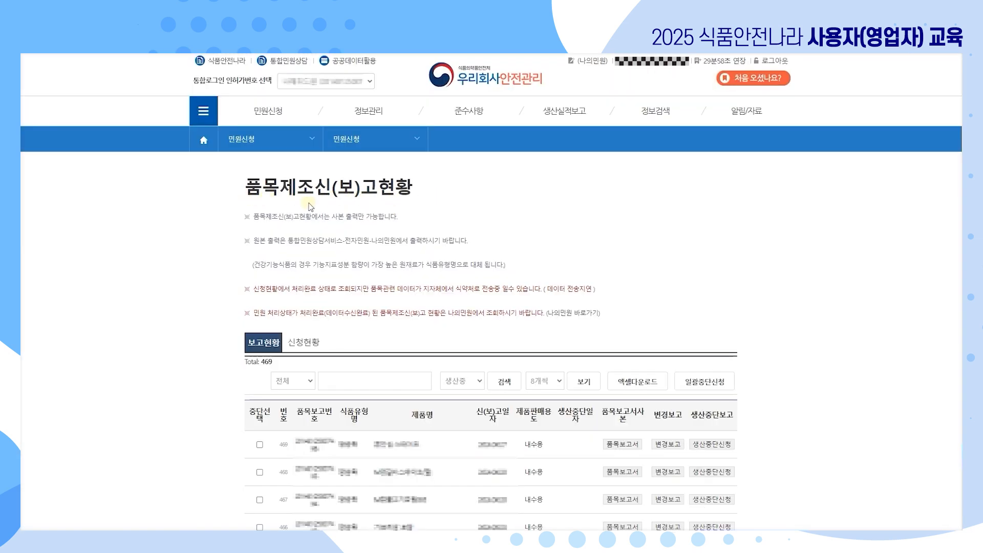
scroll(196, 284, down, 4)
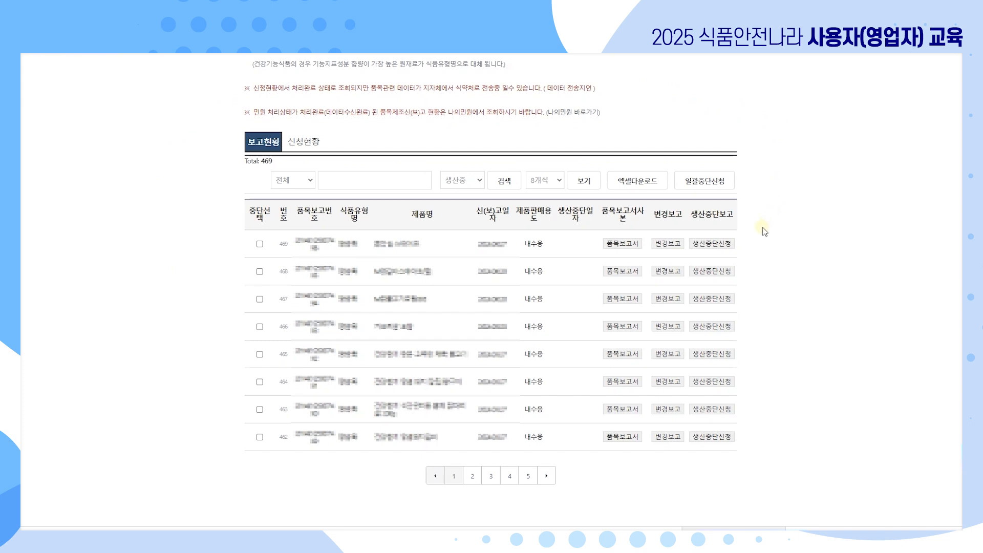
click(714, 247)
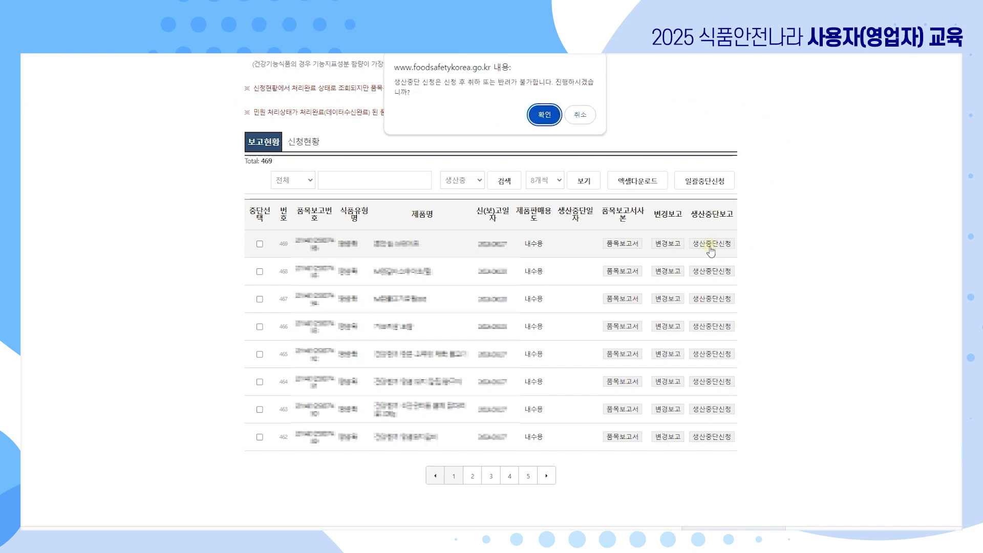
click(549, 118)
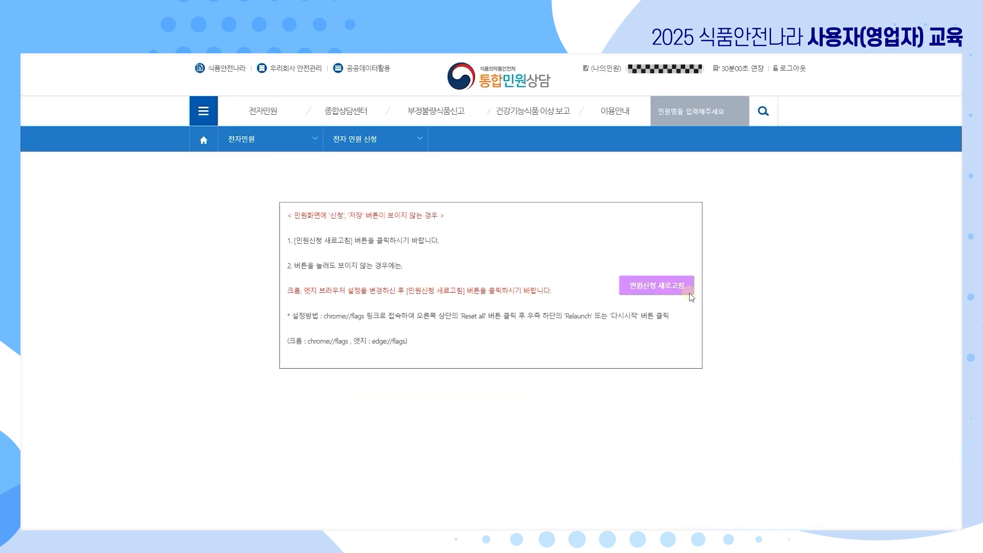
Set 생산중단일 to 2024-07-02, go to the 중단사유 field, and try to send the application.
scroll(831, 302, down, 4)
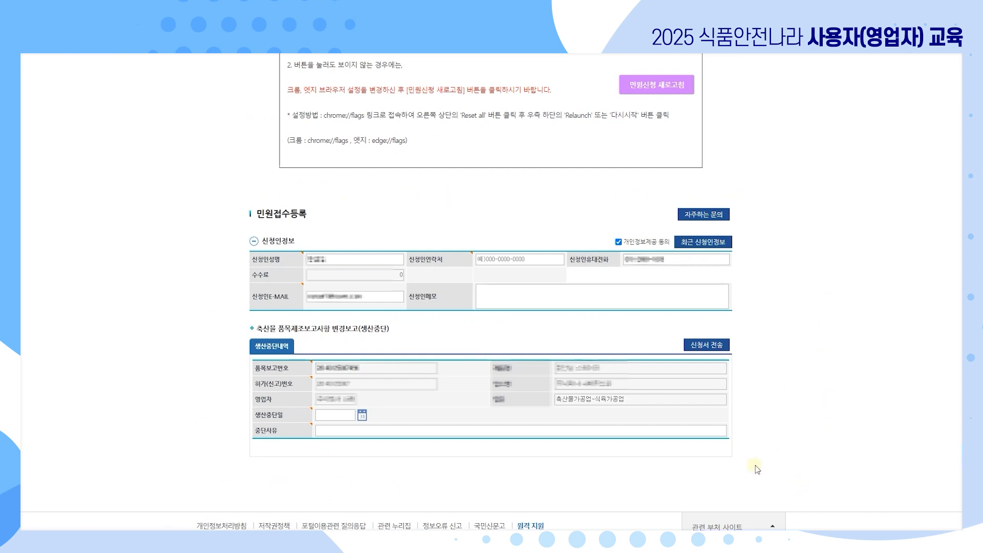
click(362, 415)
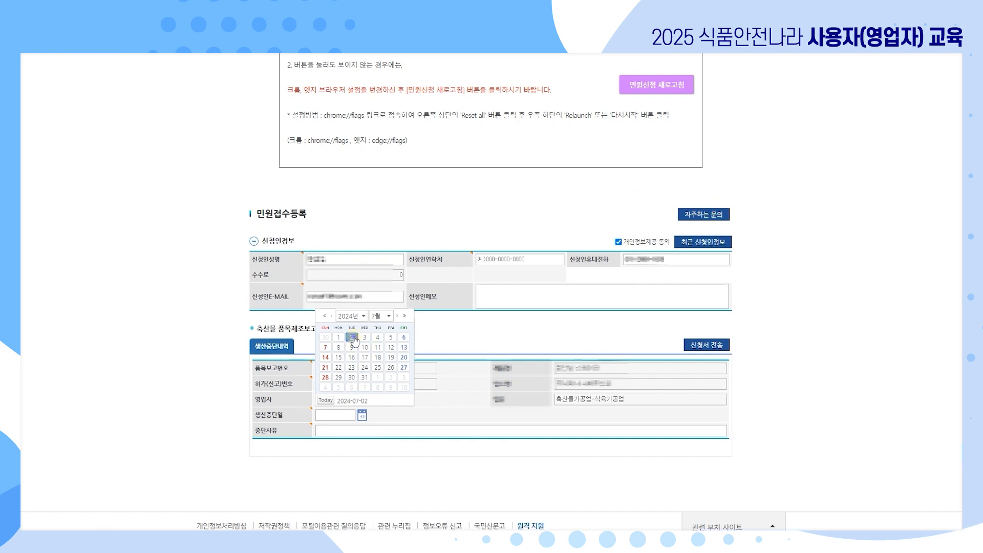
click(351, 337)
click(379, 430)
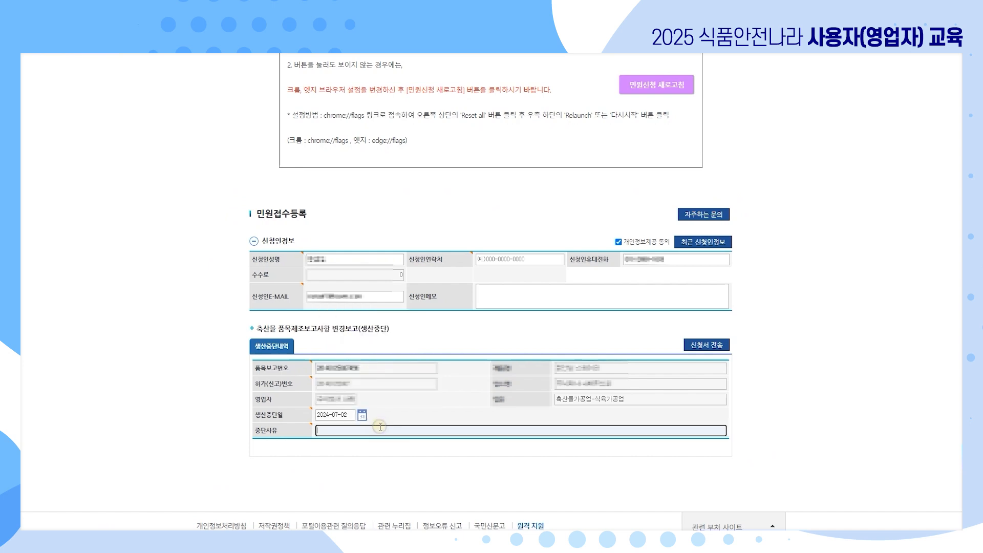
click(725, 349)
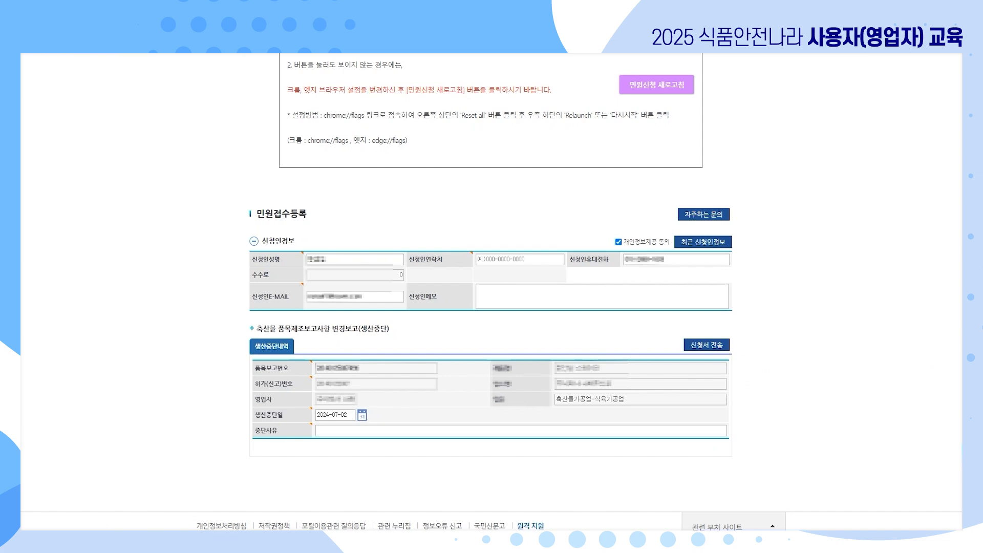
Return to 우리회사 안전관리 and reopen the 품목제조 변경보고(생산중단) product list.
scroll(840, 215, up, 4)
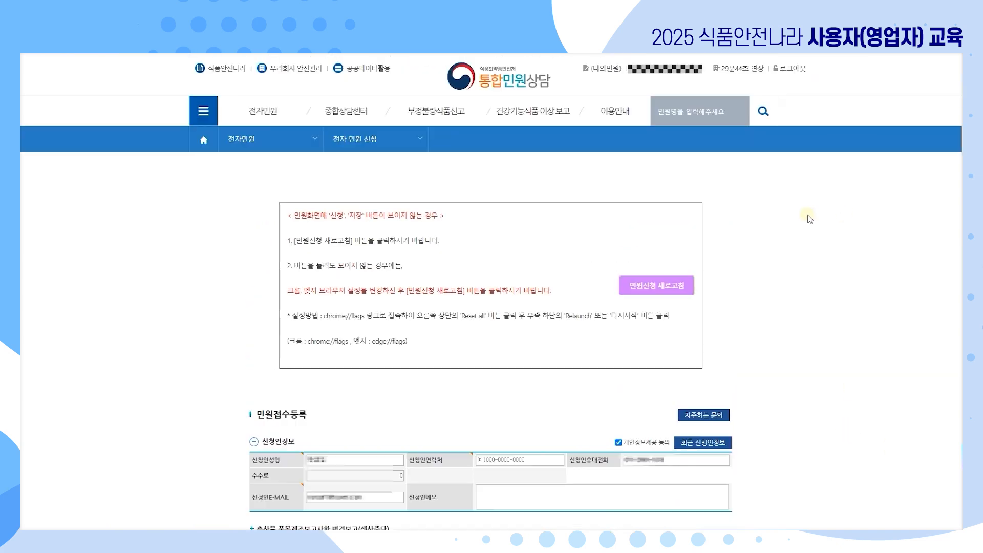
click(296, 68)
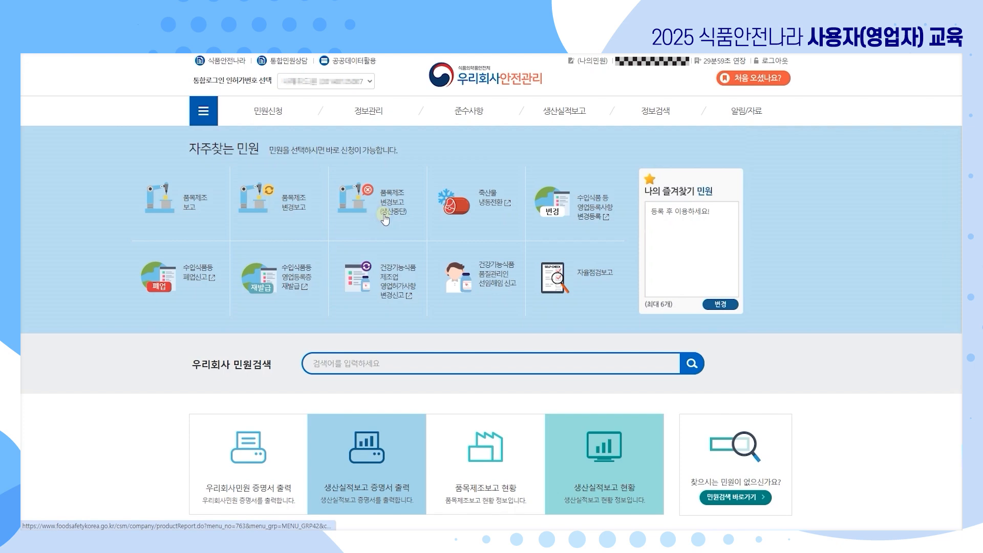
click(385, 219)
scroll(824, 371, down, 5)
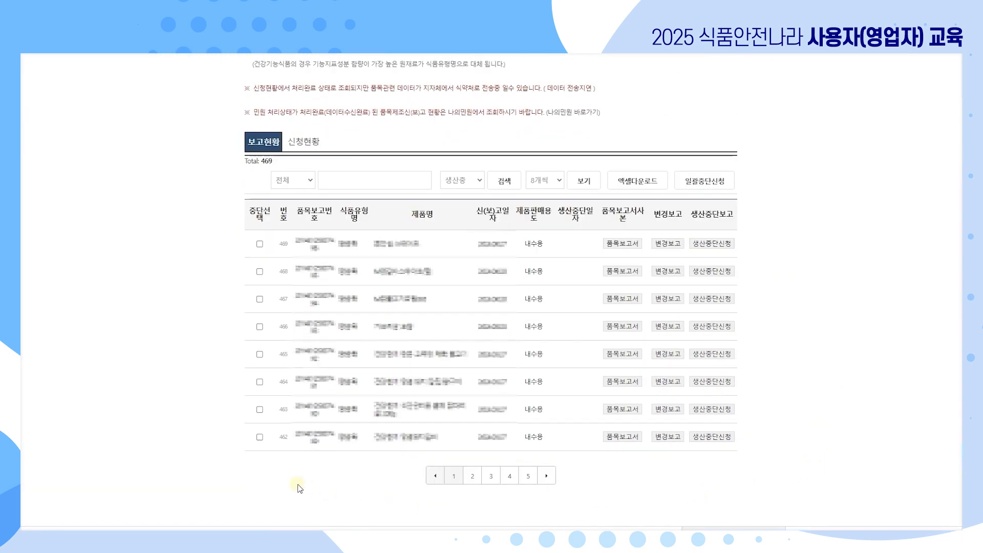
Mark the first five products for 중단선택 and confirm a 일괄중단신청 for them.
click(260, 245)
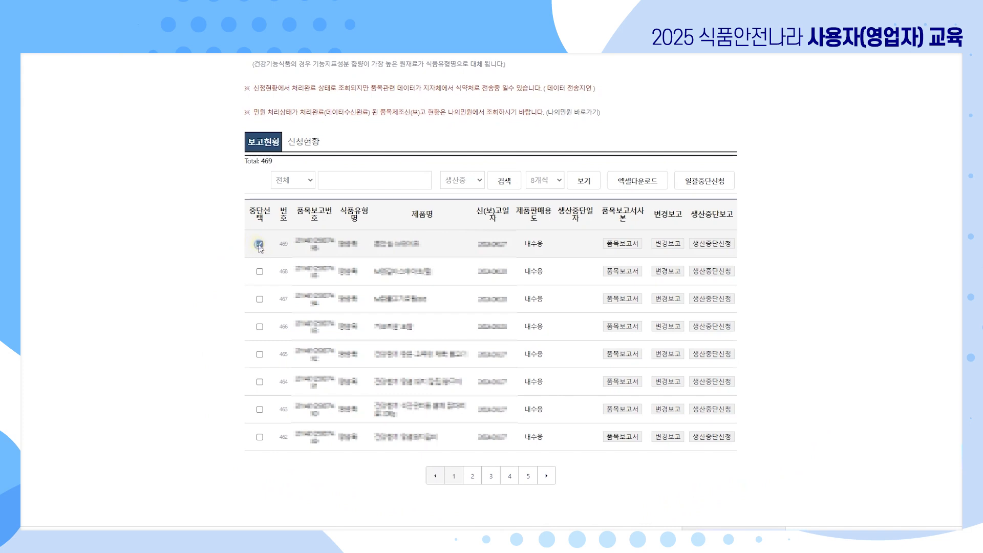
click(259, 272)
click(259, 299)
click(260, 327)
click(260, 355)
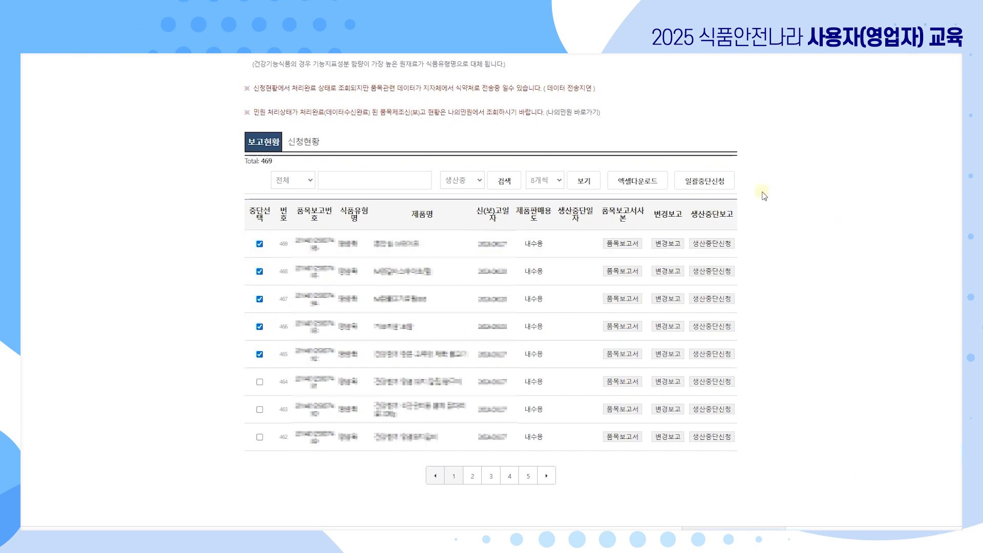
click(718, 173)
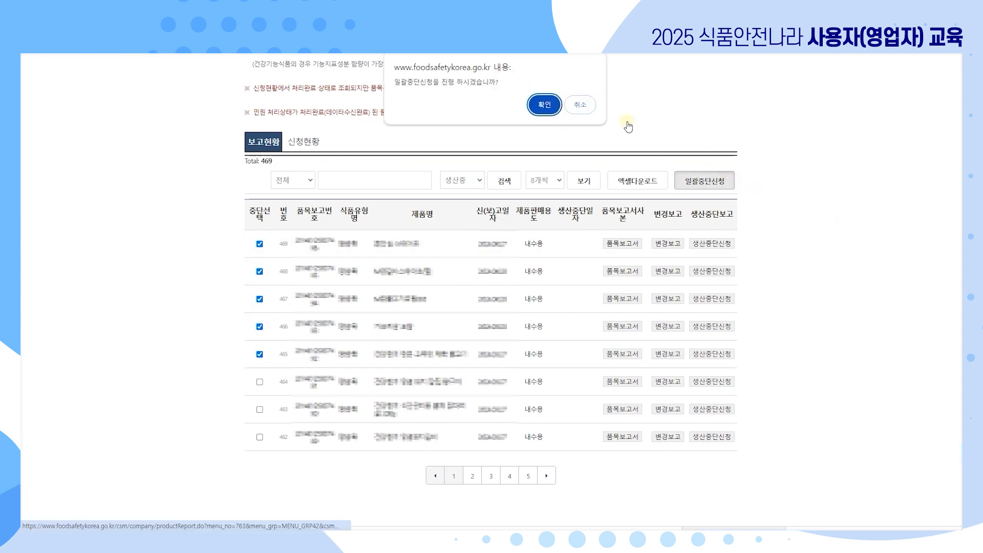
click(544, 104)
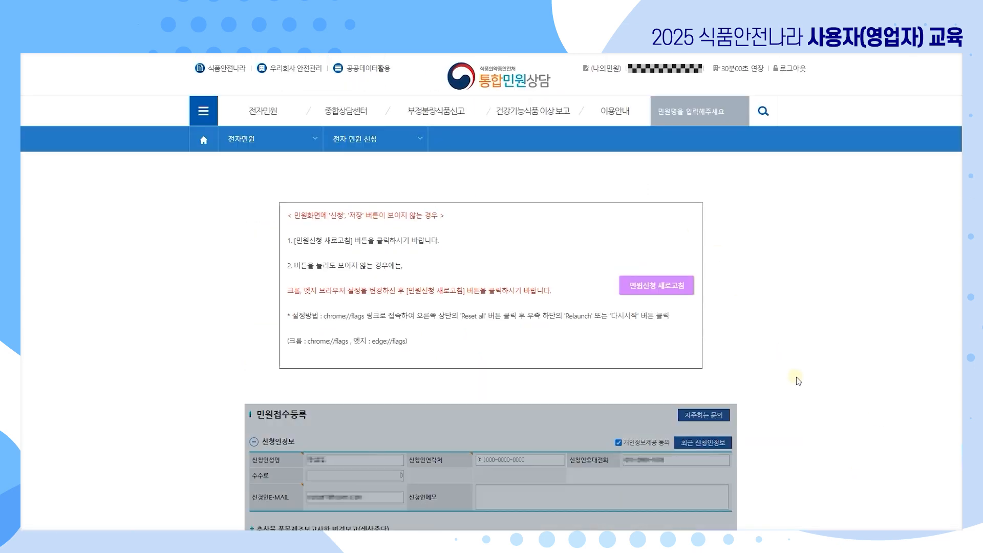
click(580, 105)
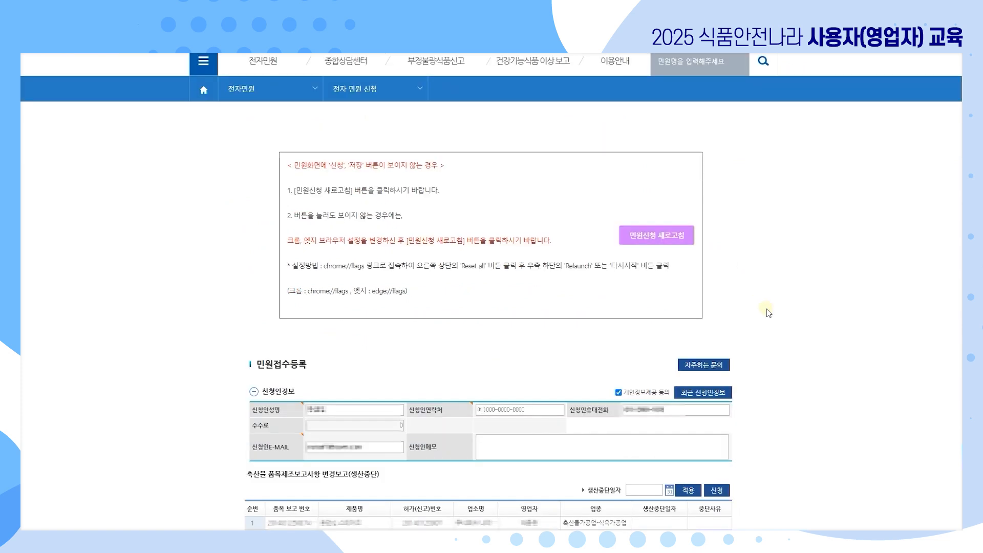
Apply 생산중단일자 2024-07-03 to all listed products, open the first product's 중단사유 for entry, and submit the application.
scroll(766, 249, down, 4)
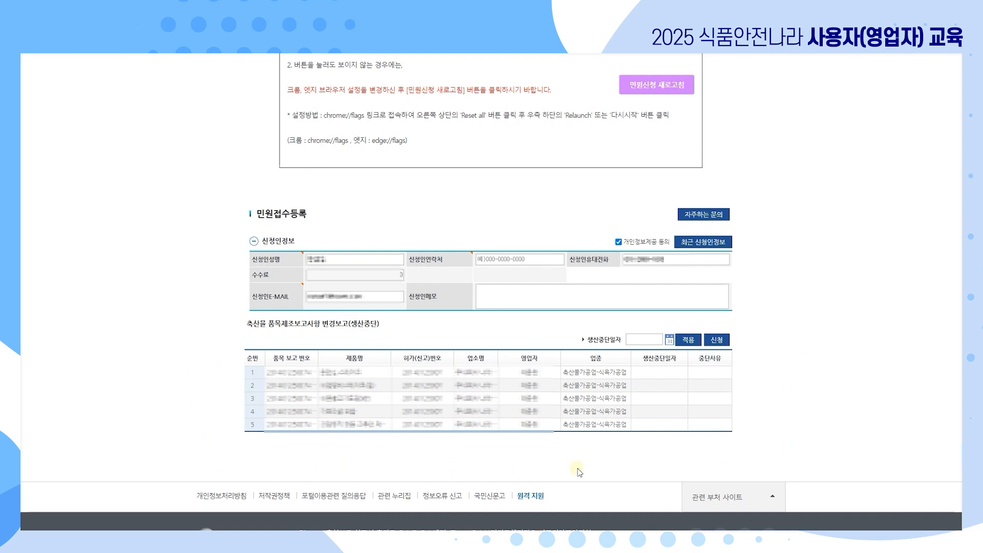
click(669, 339)
click(671, 379)
click(691, 342)
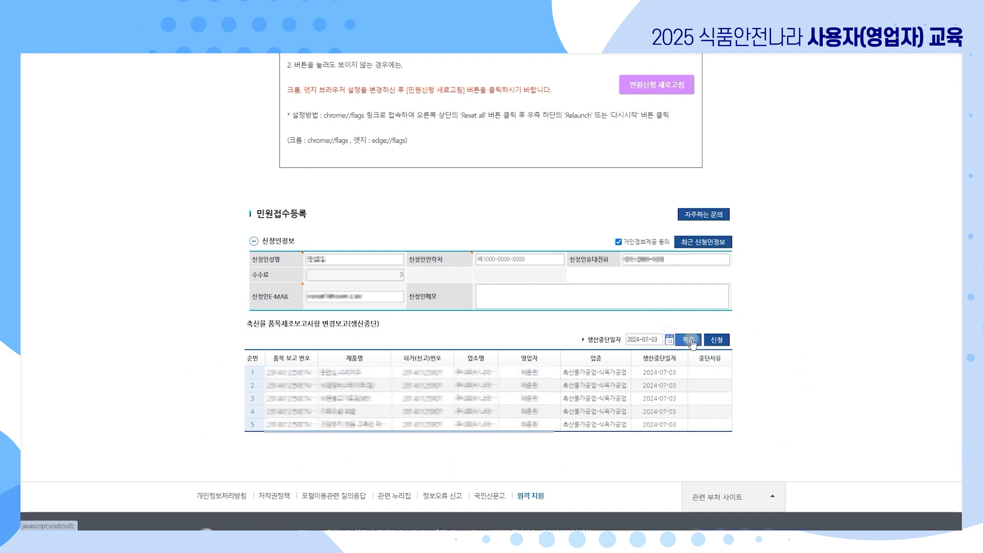
click(710, 372)
click(723, 340)
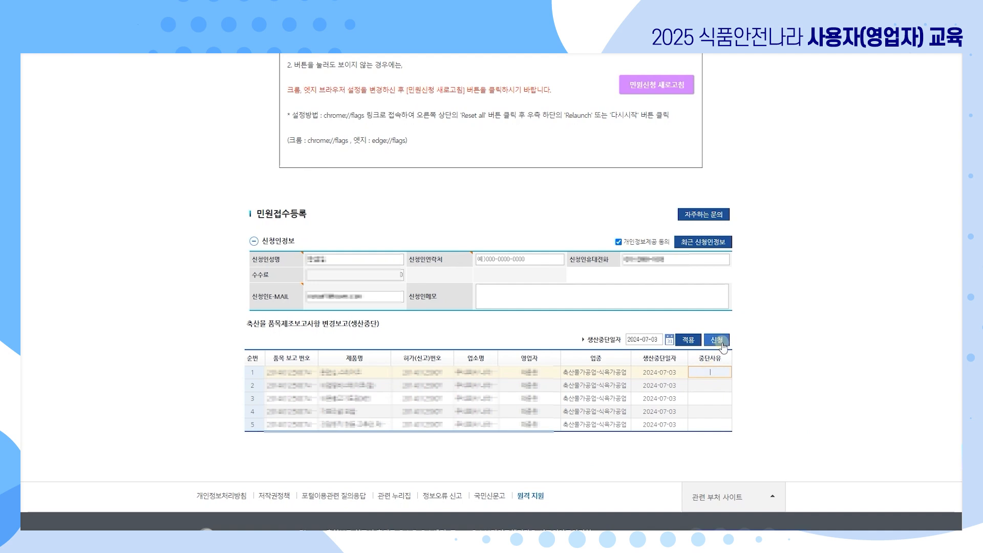
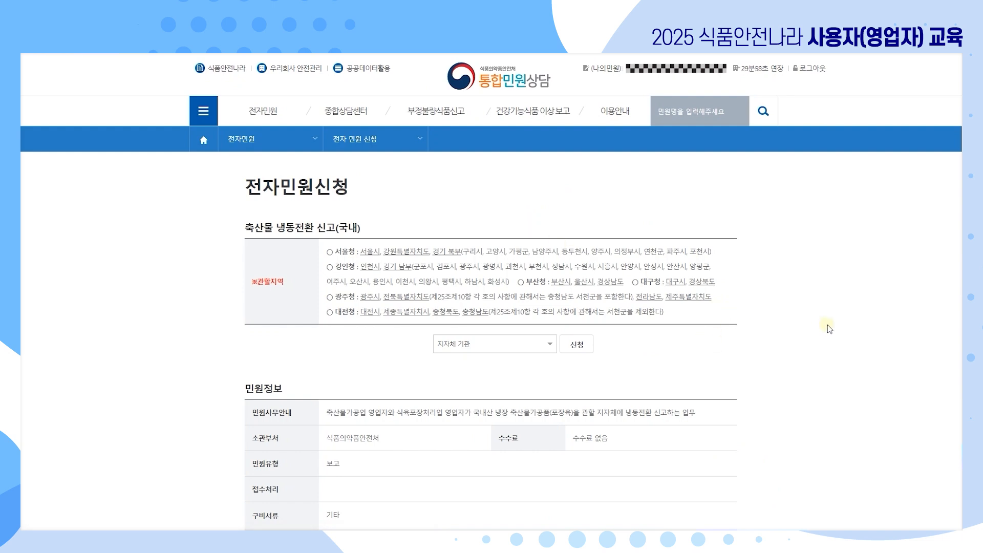
Start the 축산물 냉동전환 신고(국내) application addressed to 지자체 기관 and confirm the prompt.
scroll(760, 330, down, 2)
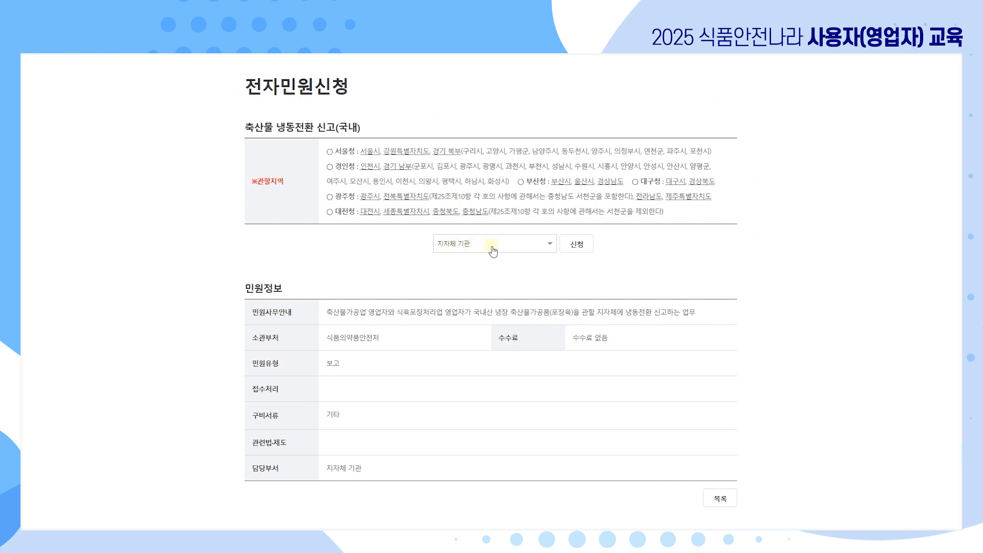
click(577, 244)
click(548, 106)
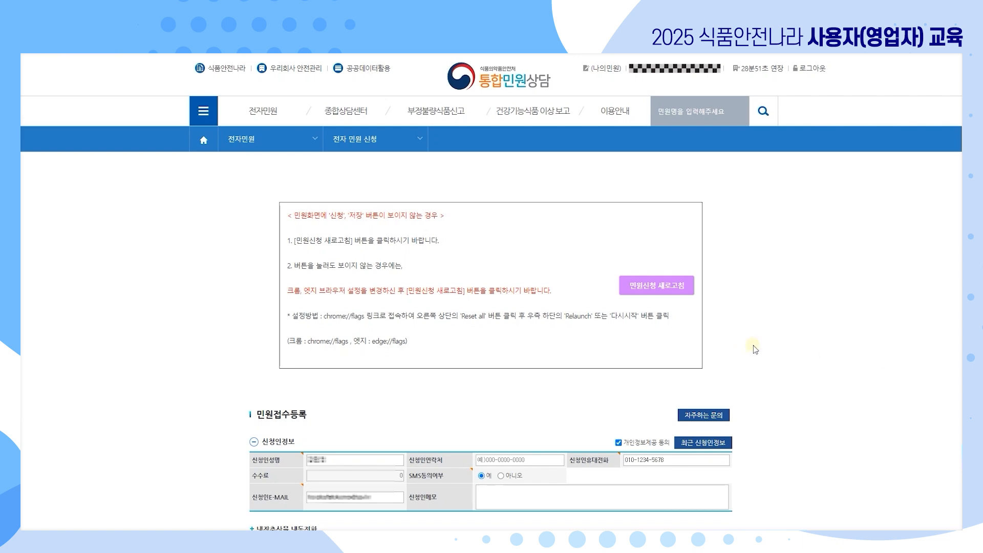
Fill in the reporter's 팩스번호 and 전자메일 under 보고인 내역 in the 냉장축산물 냉동전환 application.
scroll(753, 315, down, 4)
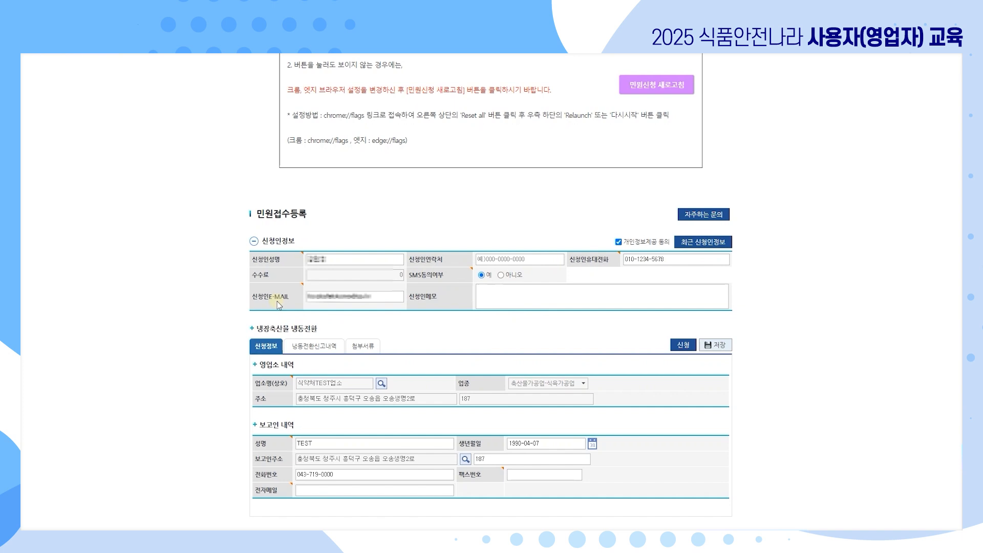
click(360, 261)
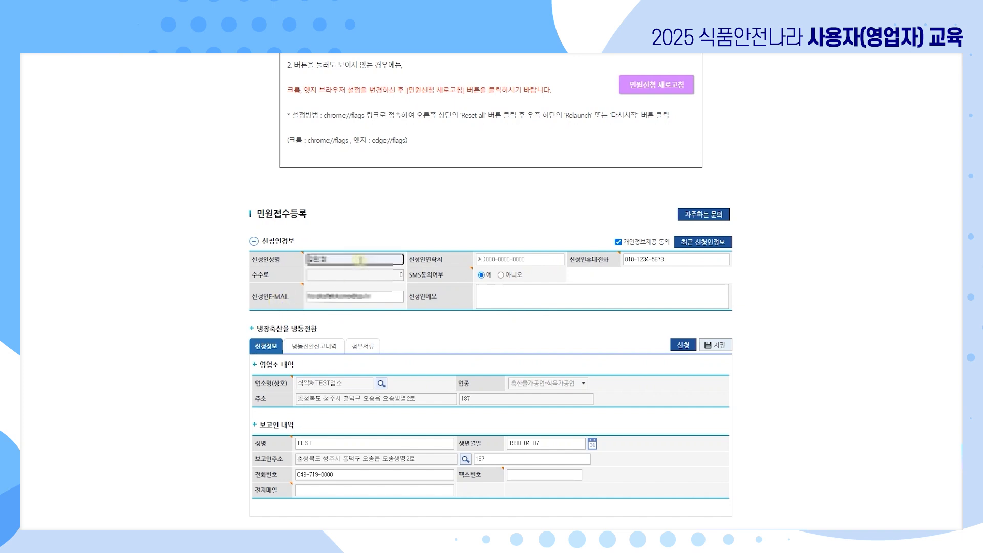
click(722, 250)
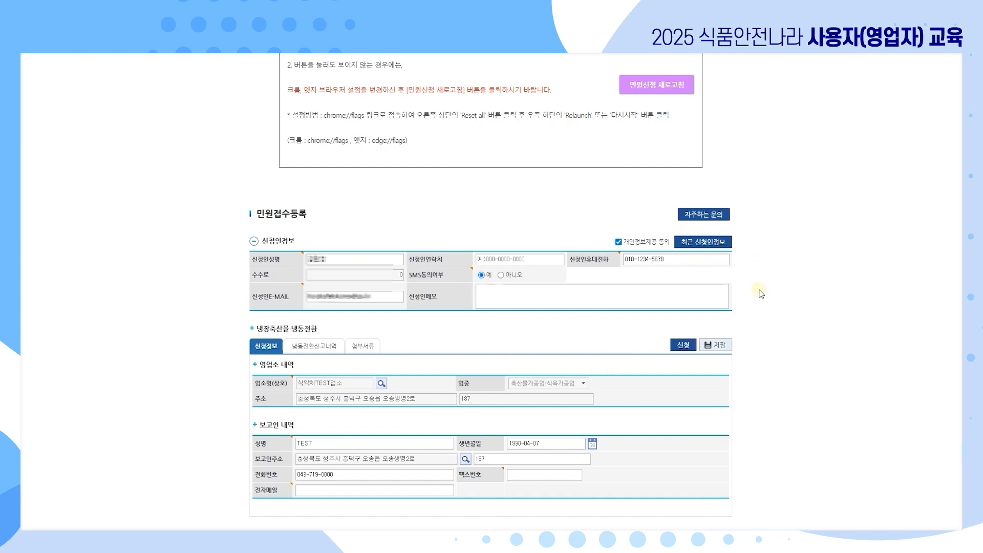
scroll(761, 292, down, 2)
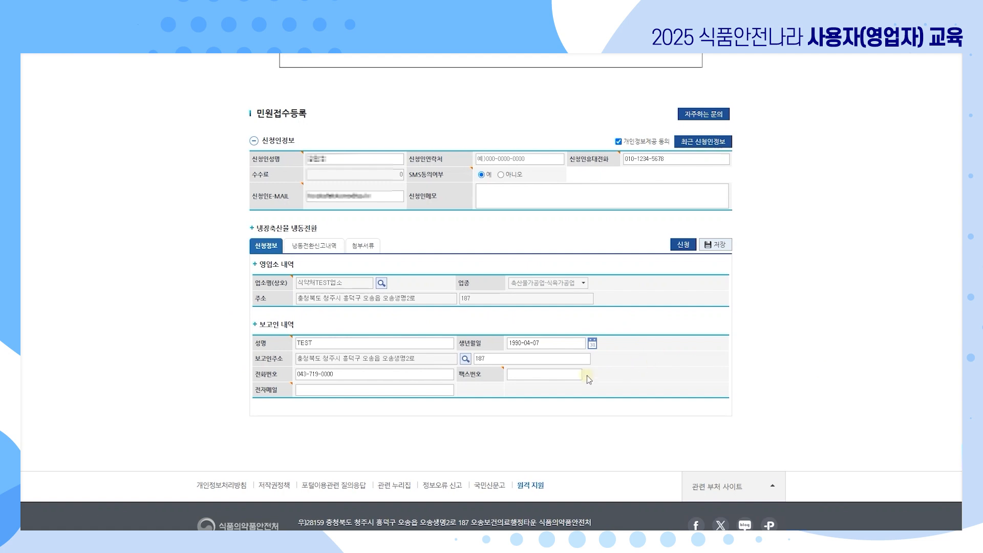
click(566, 374)
text(1899-5590)
click(415, 392)
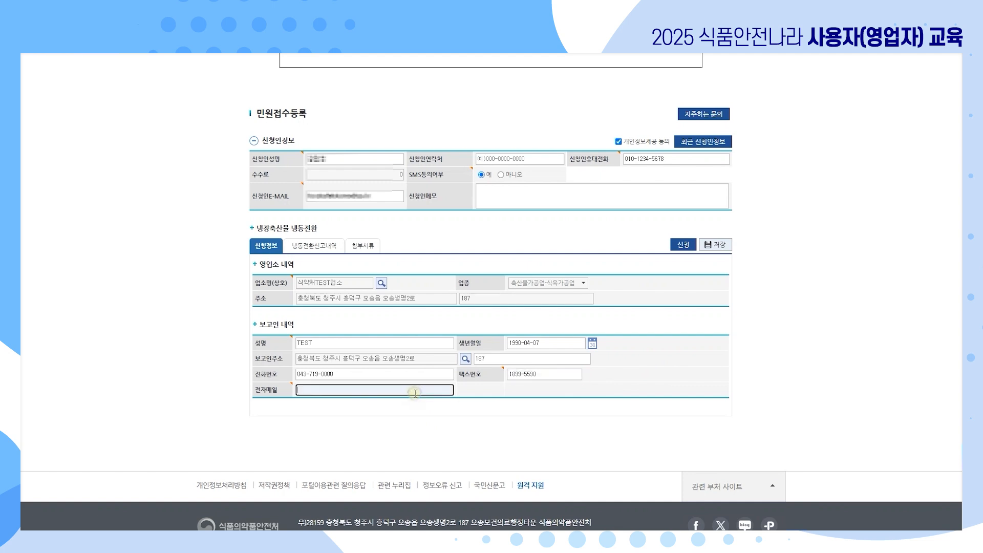
key(ctrl+v)
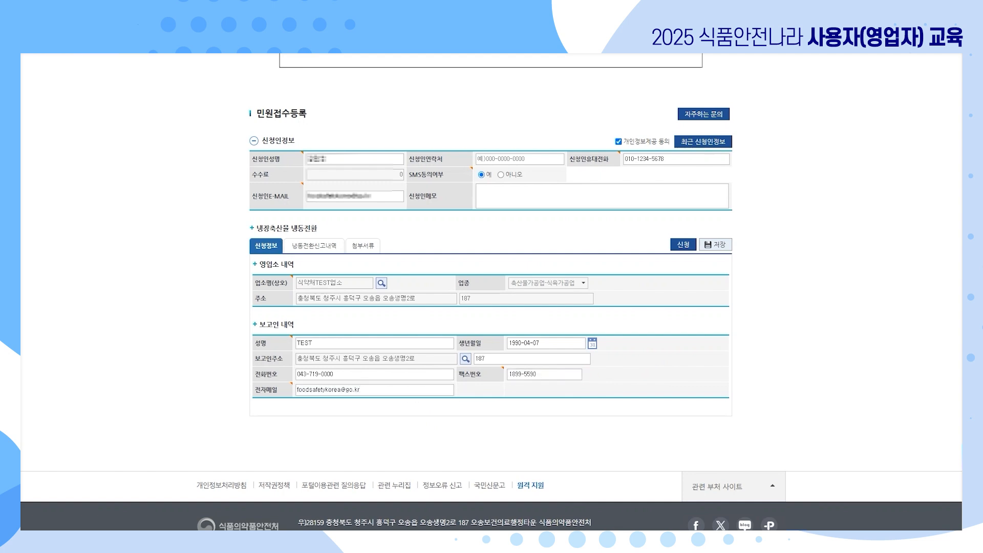
In 냉동전환신고내역, search the 축산 products and add the first listed product to the 품목목록.
click(316, 246)
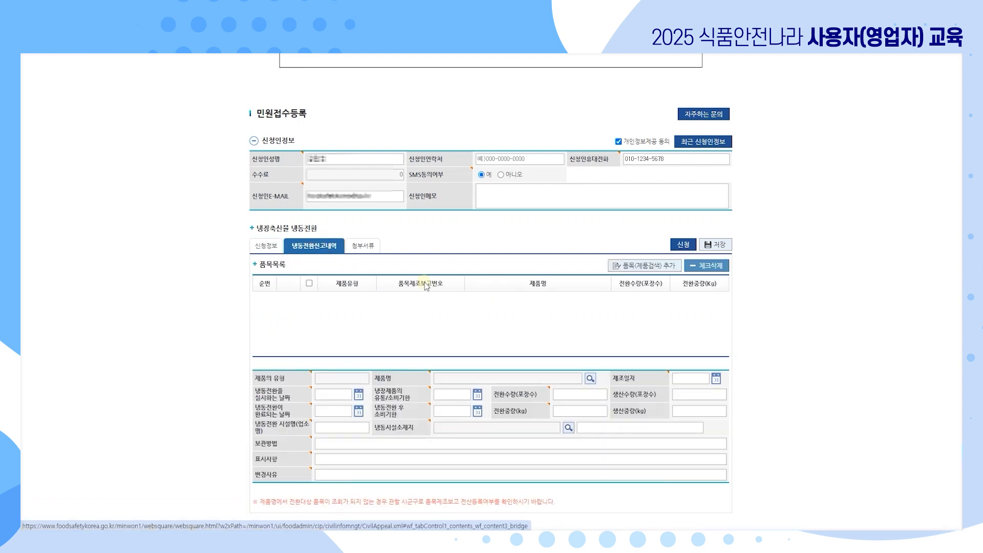
scroll(507, 296, down, 1)
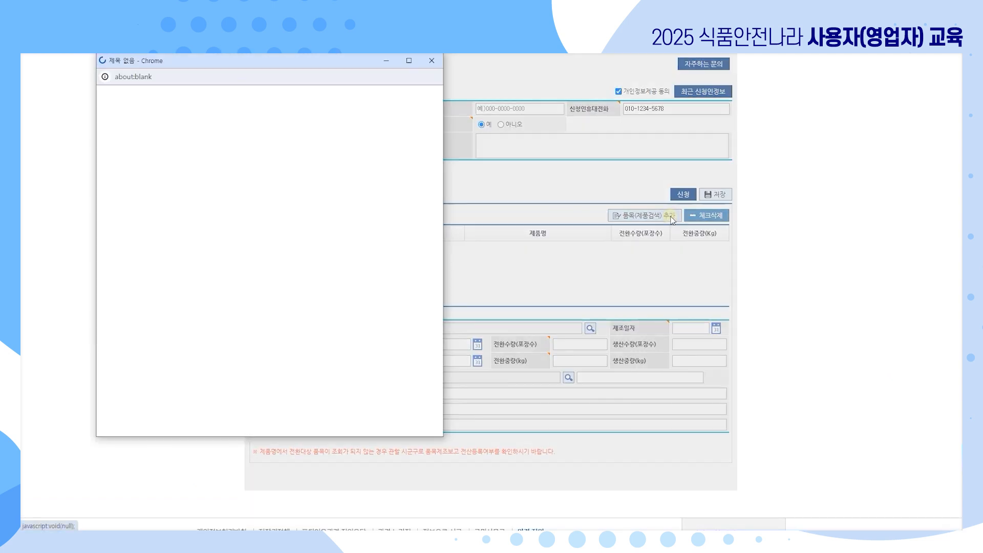
click(669, 216)
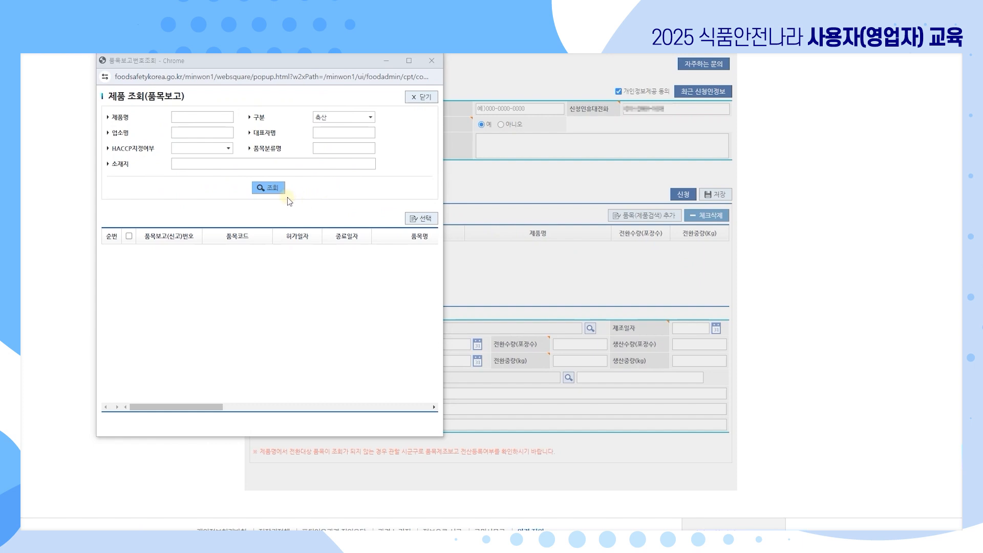
click(272, 188)
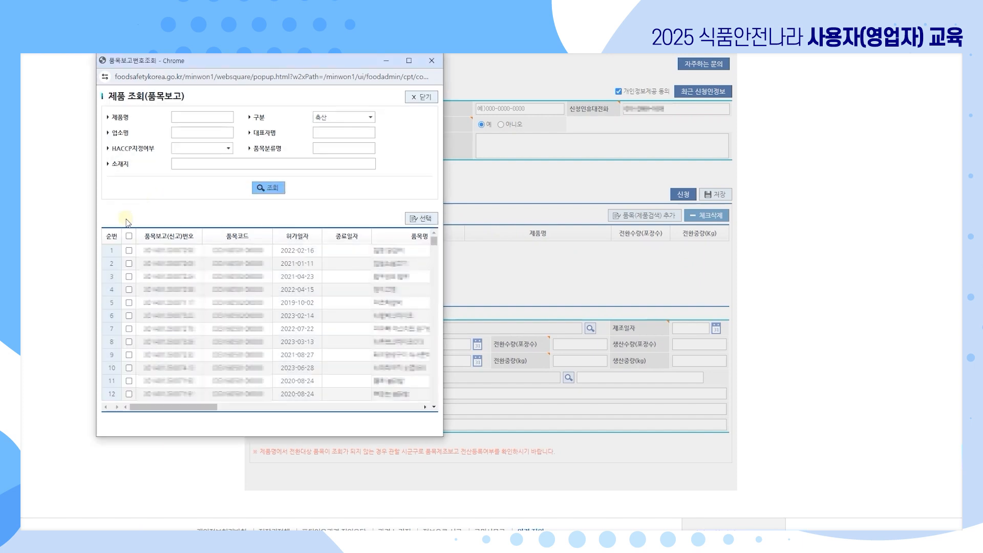
click(129, 250)
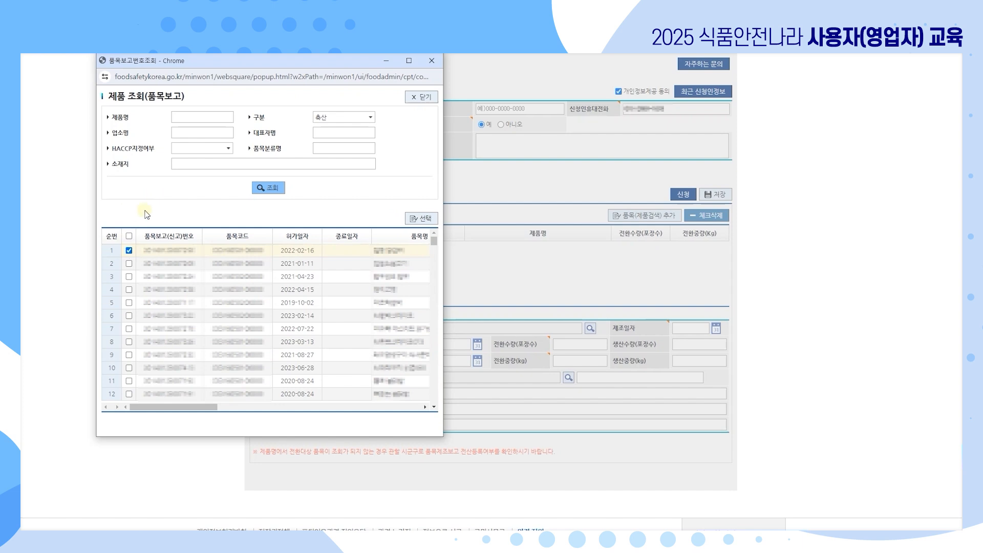
click(427, 219)
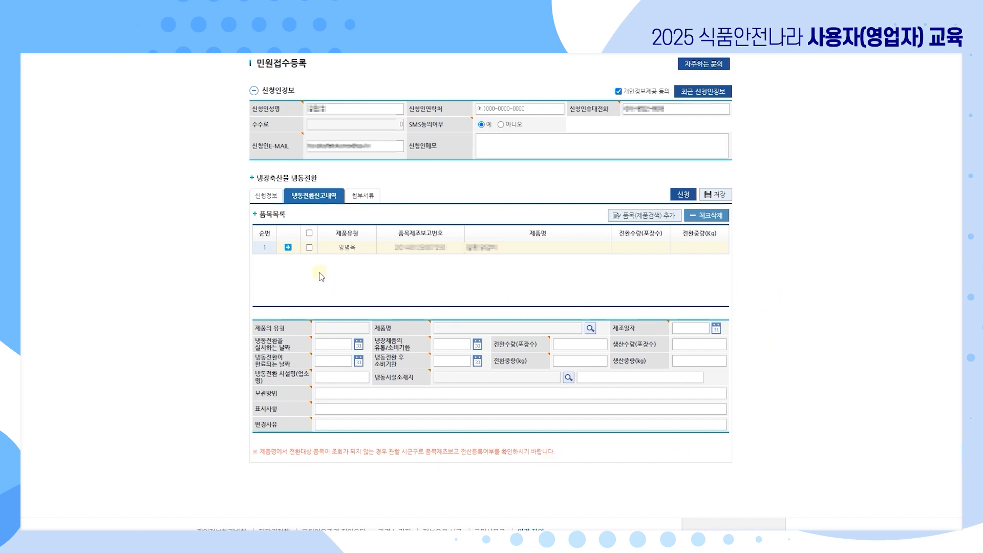
Select the added 양념육 product and set both 제조일자 and 냉동전환을 실시하는 날짜 to 2024-07-02.
click(323, 250)
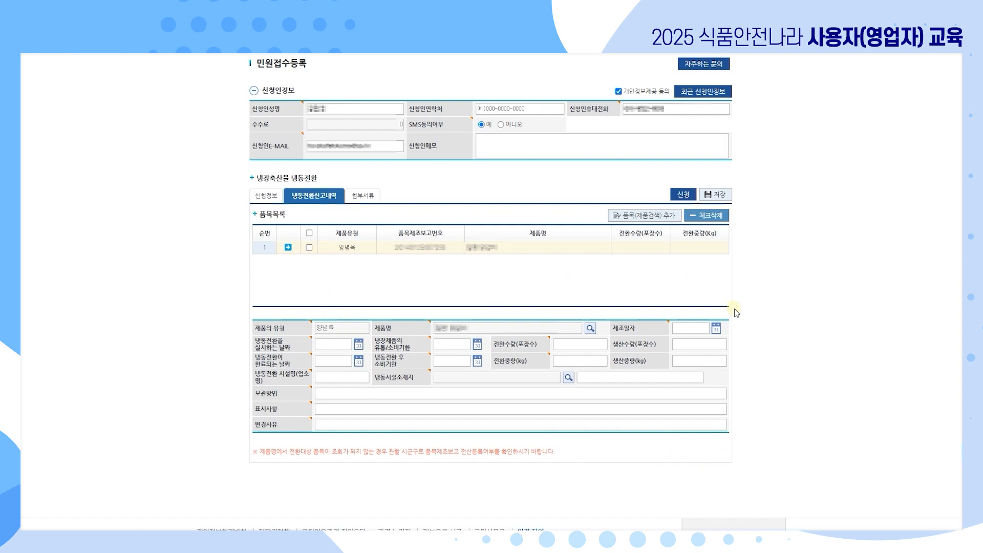
click(718, 330)
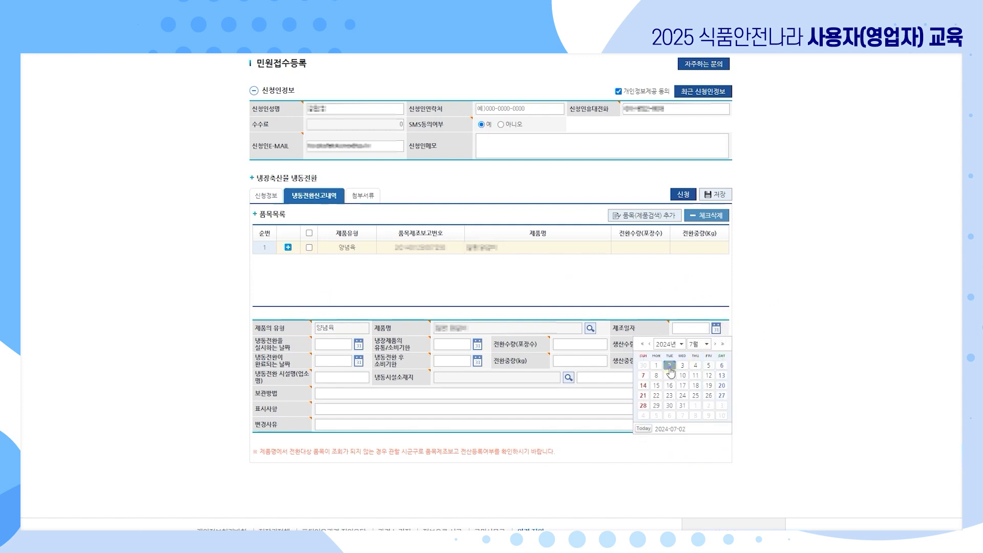
click(669, 365)
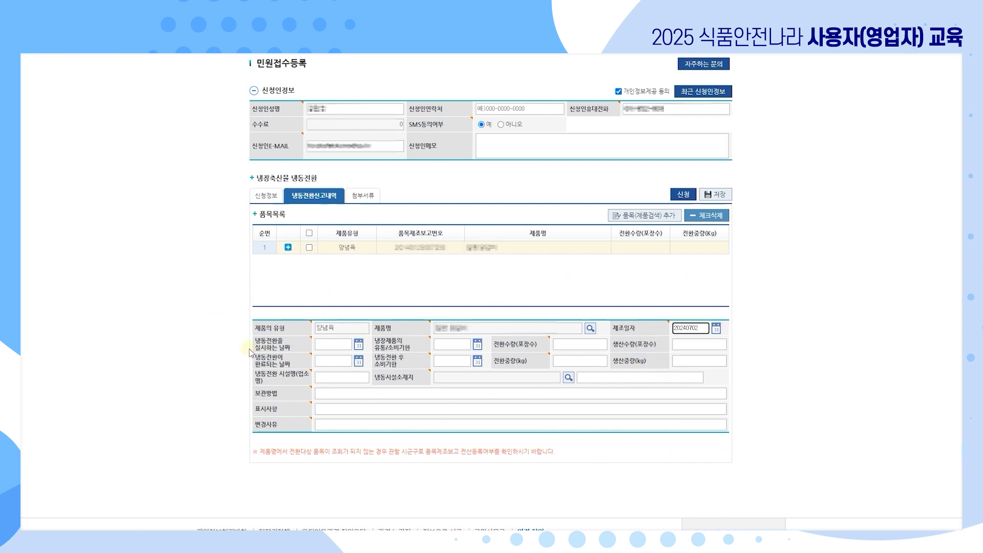
click(359, 344)
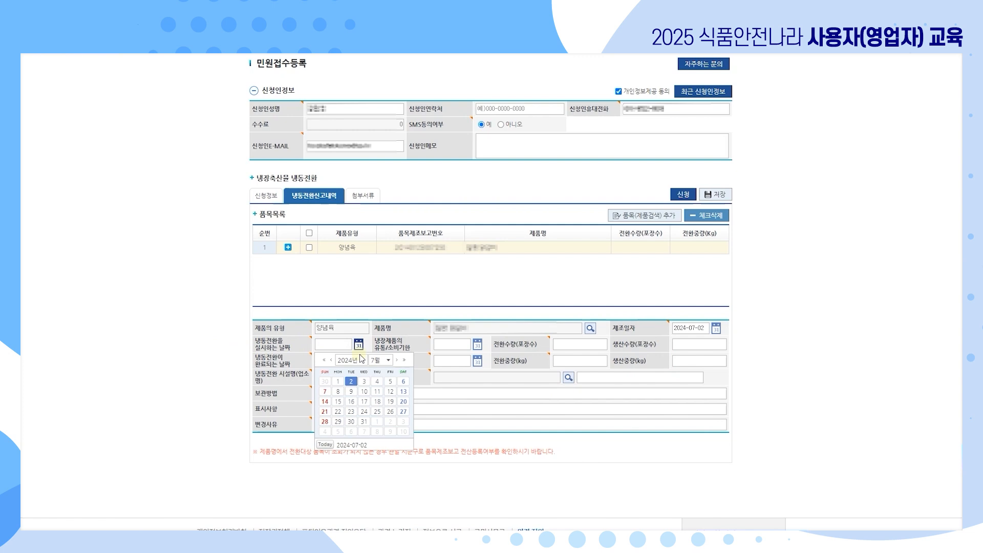
click(351, 381)
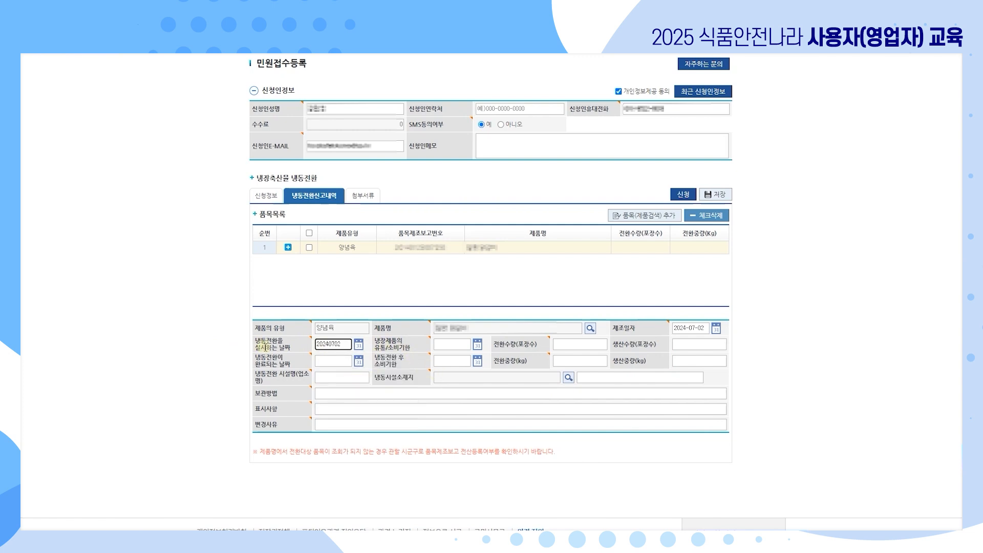
click(477, 345)
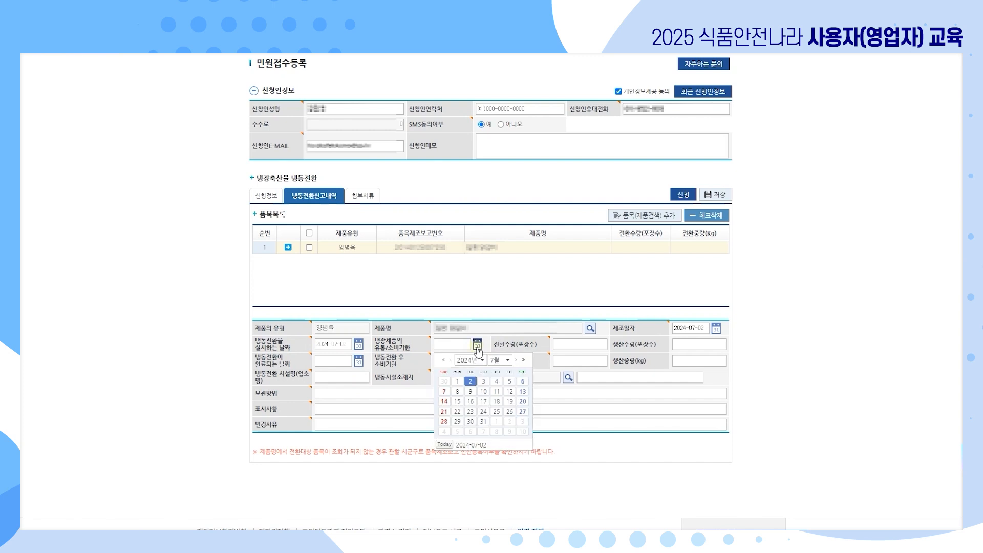
click(457, 381)
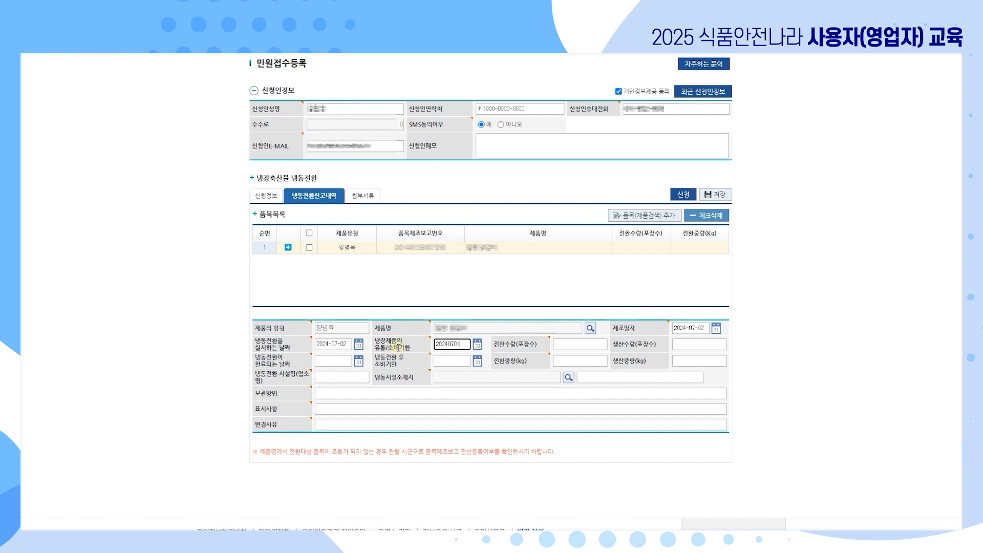
click(508, 370)
Set 냉장제품의 유통/소비기한 to 2024-07-02, and enter 2 for both 전환수량(포장수) and 생산수량(포장수).
click(478, 346)
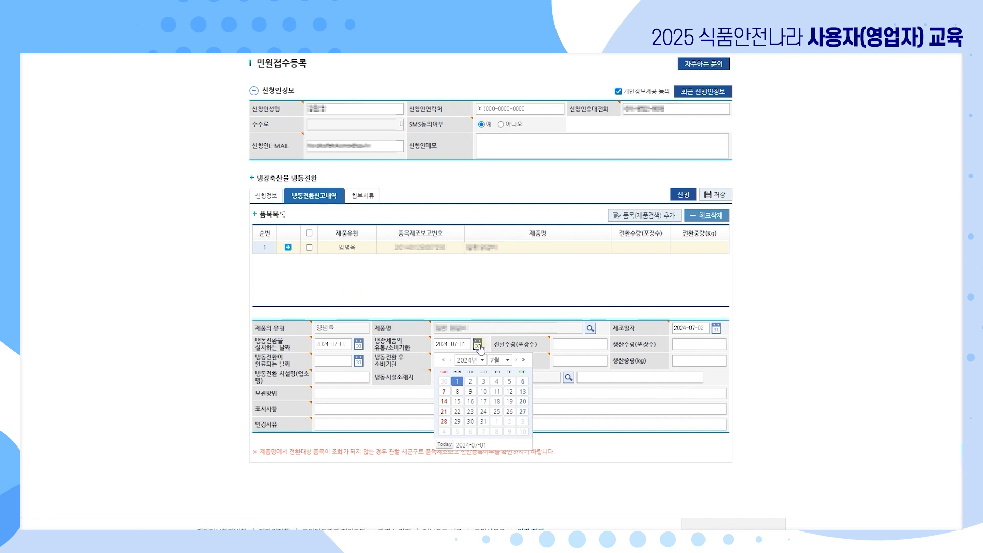
click(471, 382)
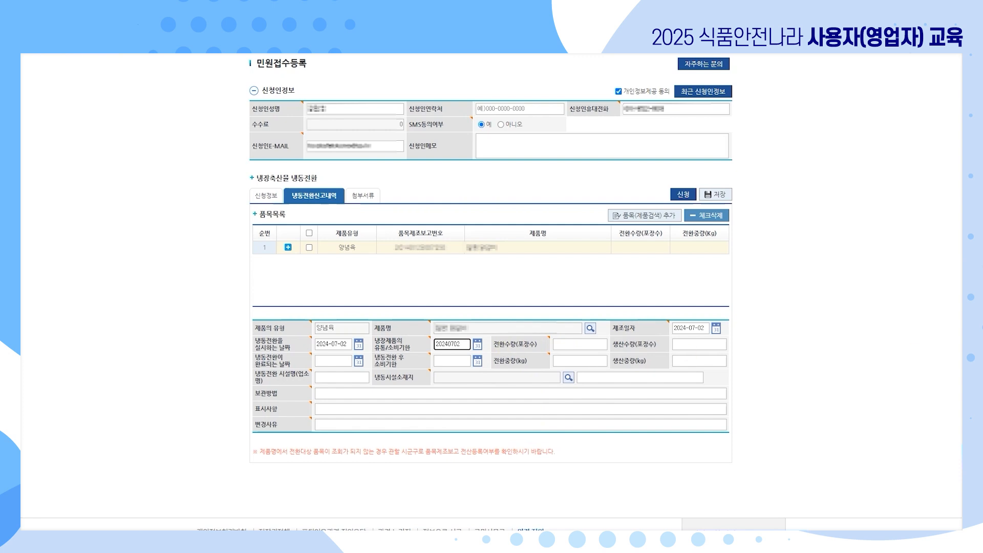
click(596, 347)
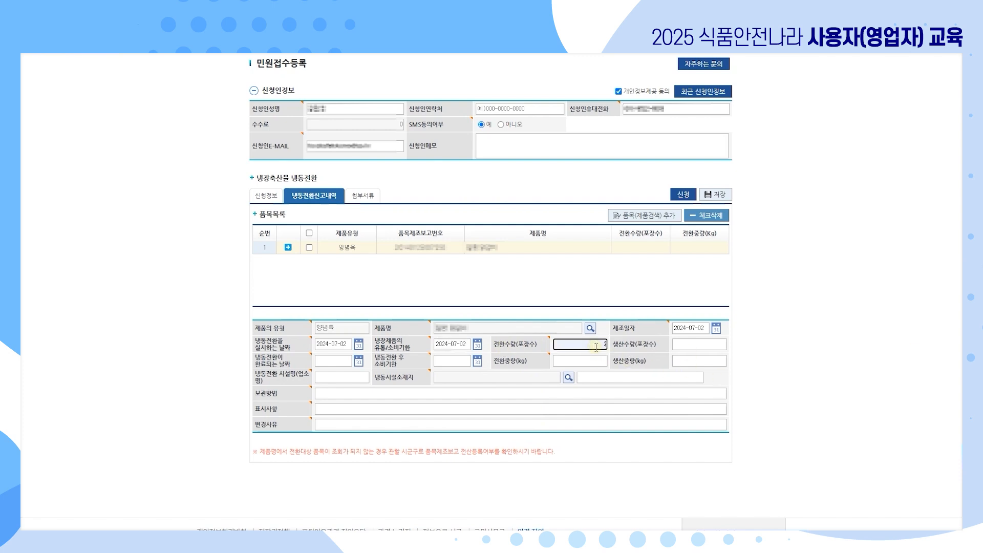
click(695, 345)
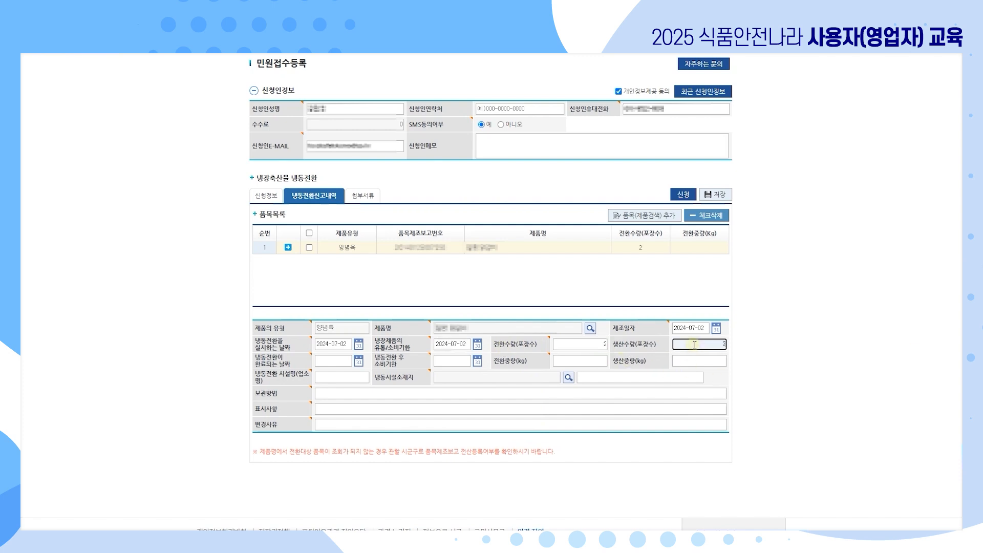
Set 냉동전환이 완료되는 날짜 to 2024-07-02 and 냉동전환 후 소비기한 to 2024-07-06.
click(359, 361)
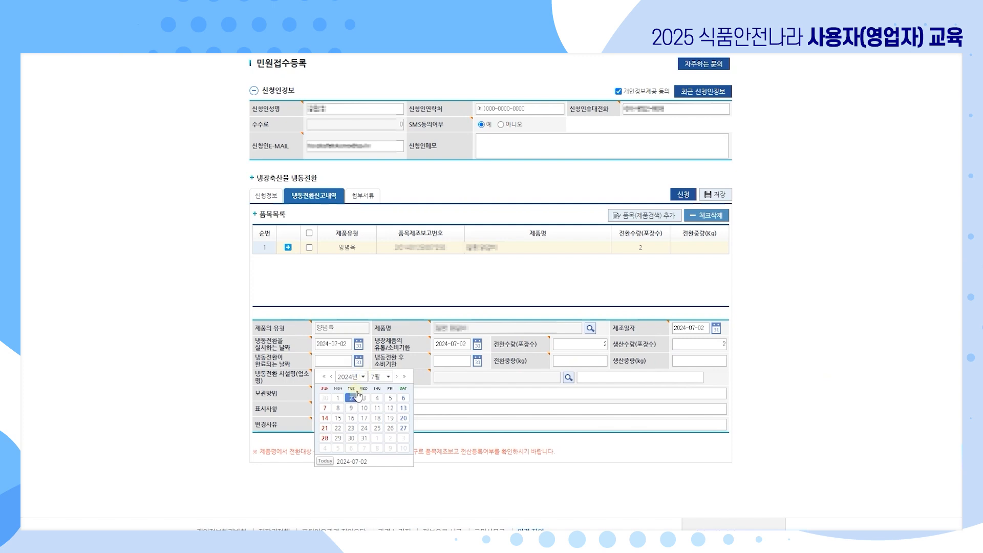
click(357, 395)
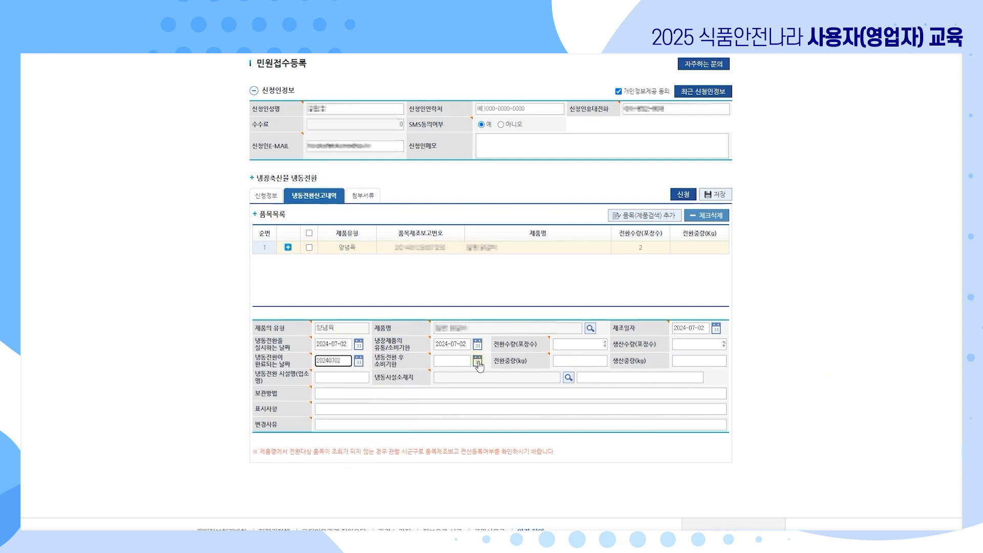
click(477, 362)
click(523, 396)
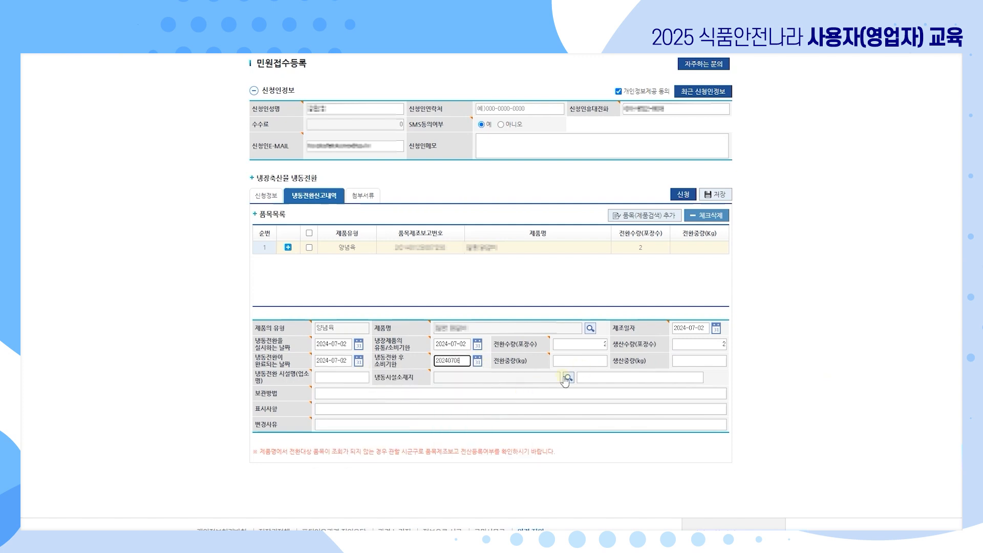
Enter 2 kg for both 전환중량 and 생산중량 of the product.
click(598, 361)
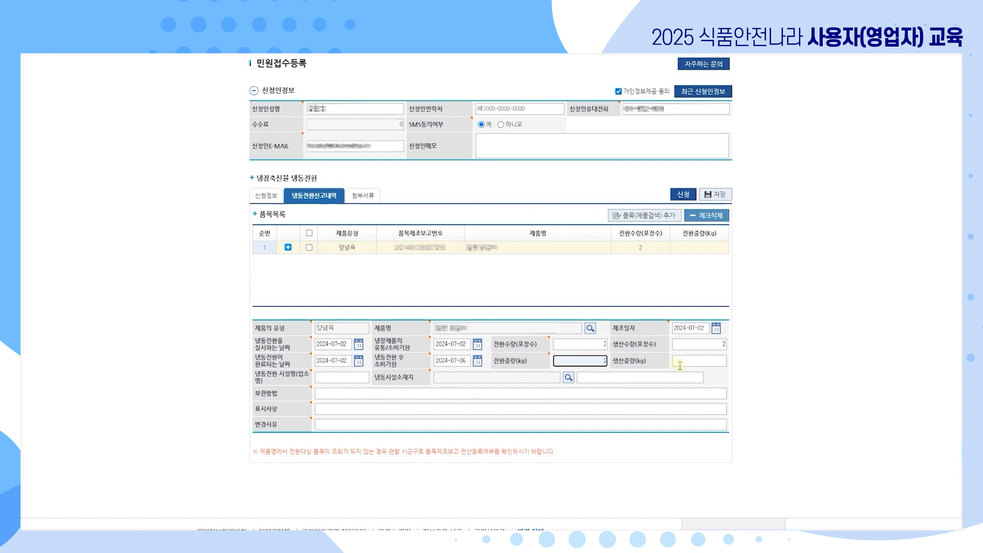
click(703, 362)
text(2)
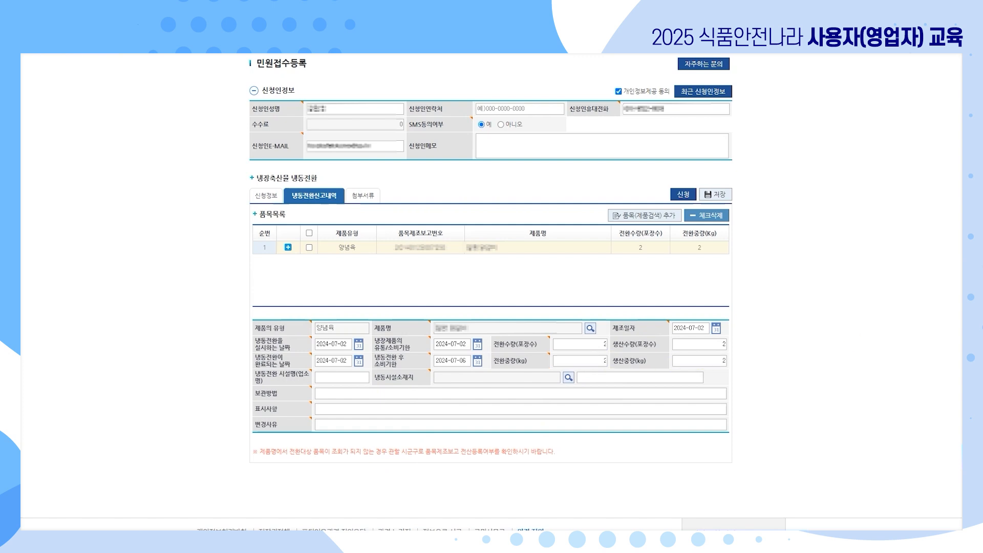
Enter 식품안전나라 as the 냉동전환 시설명 and look up the 냉동시설소재지 by road address, with 식품안전나라 as 상세주소.
click(349, 378)
text(식품안전나라)
click(568, 377)
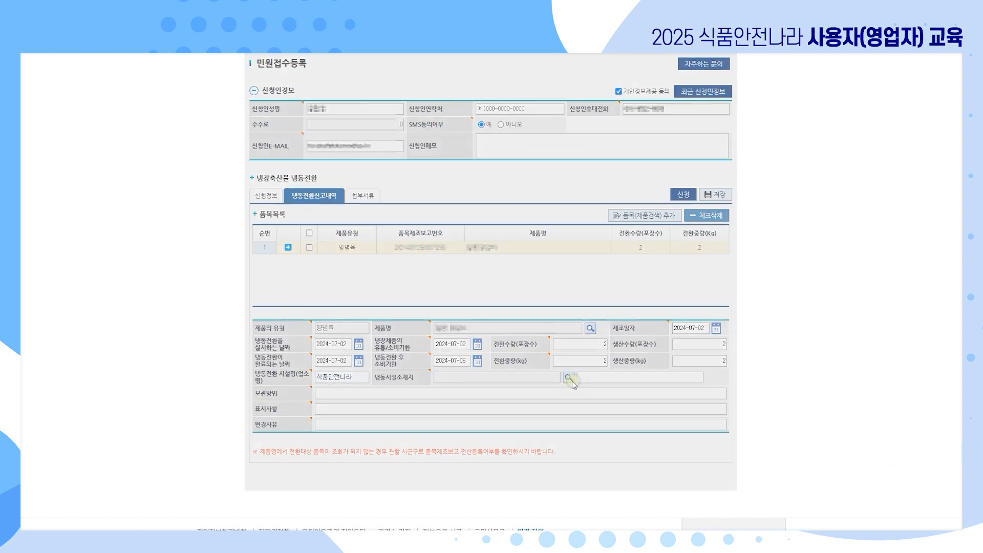
click(339, 155)
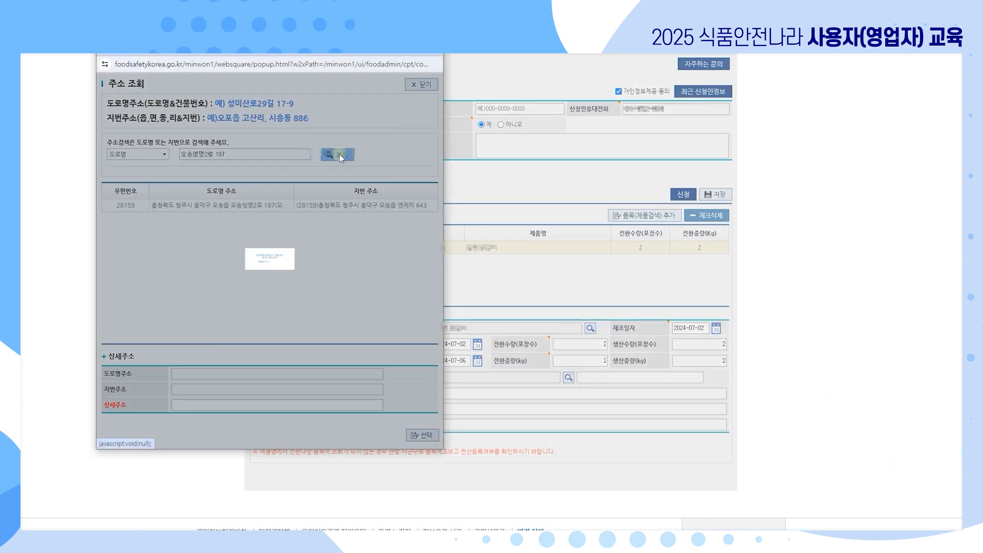
double_click(269, 205)
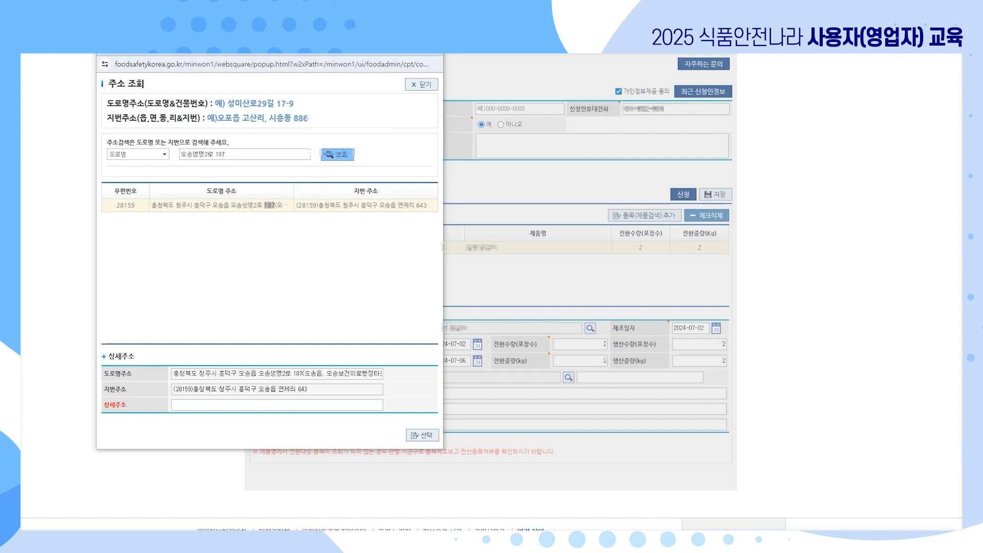
click(269, 405)
text(식품안전나라)
click(423, 436)
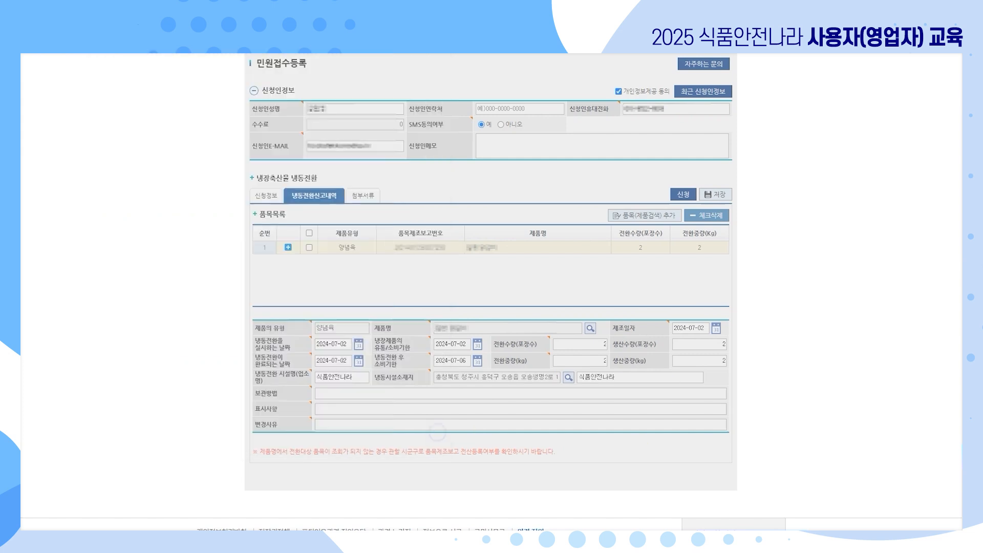
Enter "-" for 보관방법, 표시사항 and 변경사유, and open the 첨부서류 section.
click(650, 394)
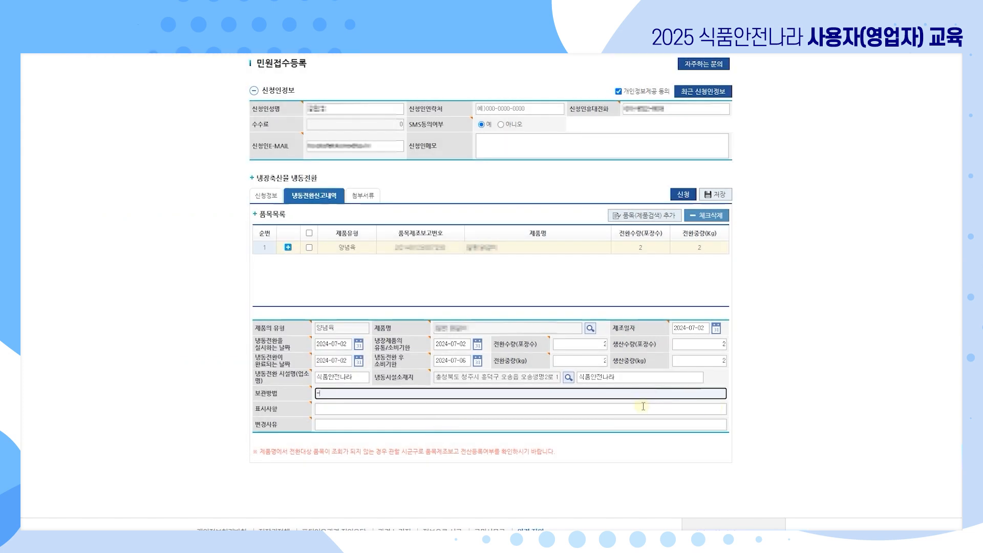
text(-)
click(642, 408)
text(-)
click(634, 426)
text(-)
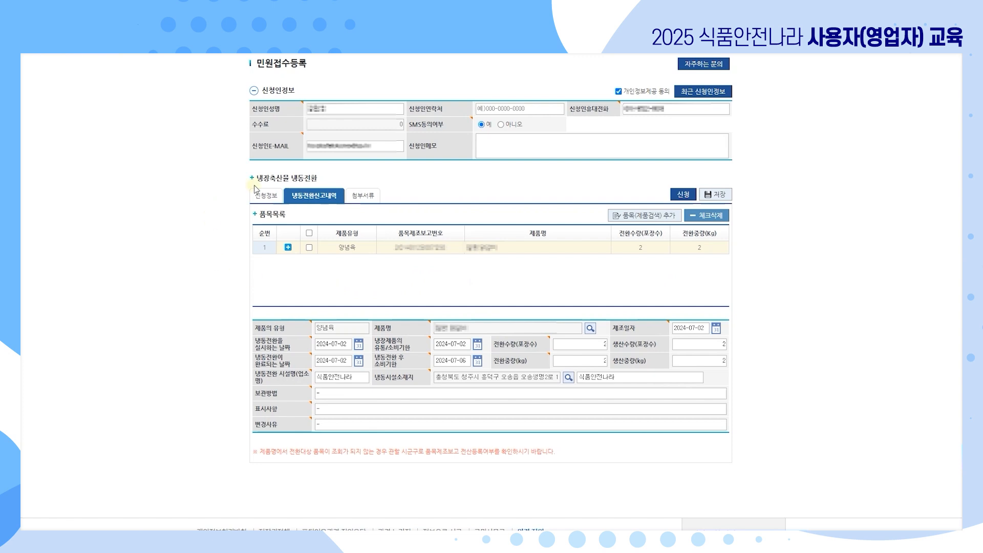
click(364, 195)
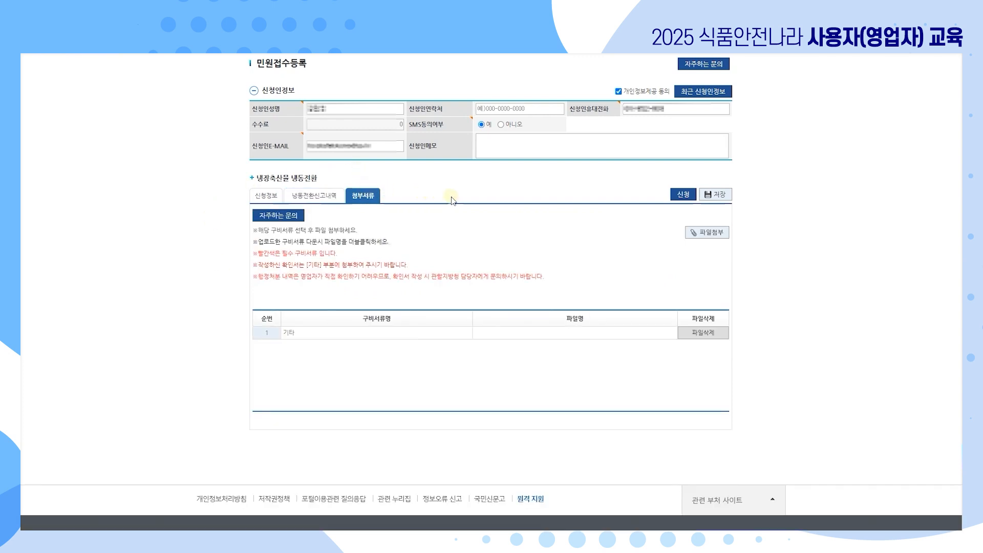
Attach the file 소비기한 설정사유서 샘플.hwp to the 기타 supporting document and approve its upload.
click(391, 333)
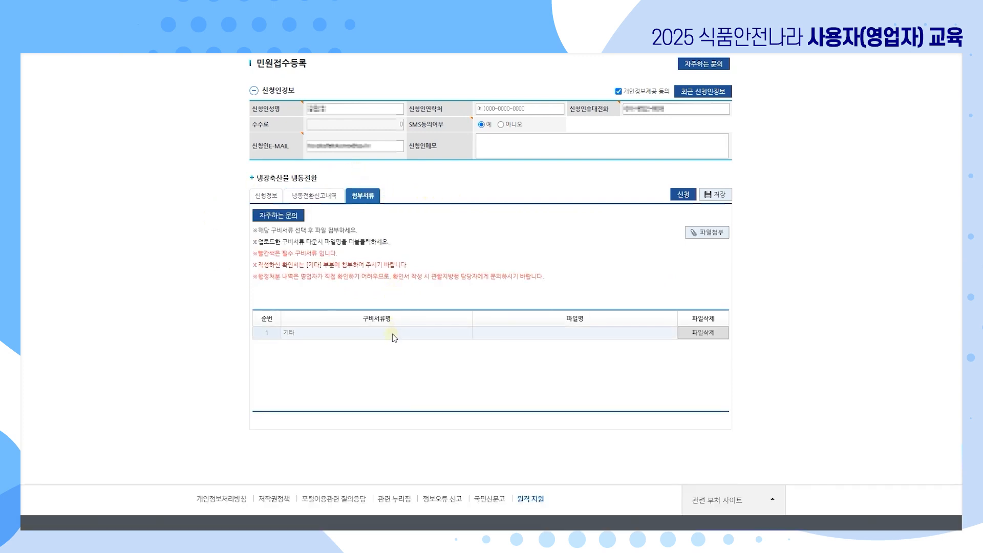
click(714, 233)
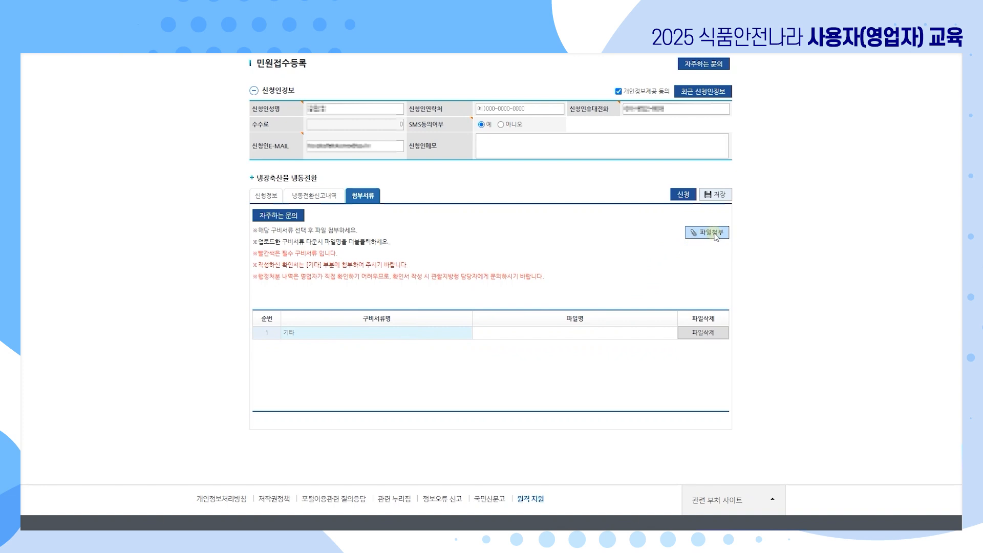
click(712, 236)
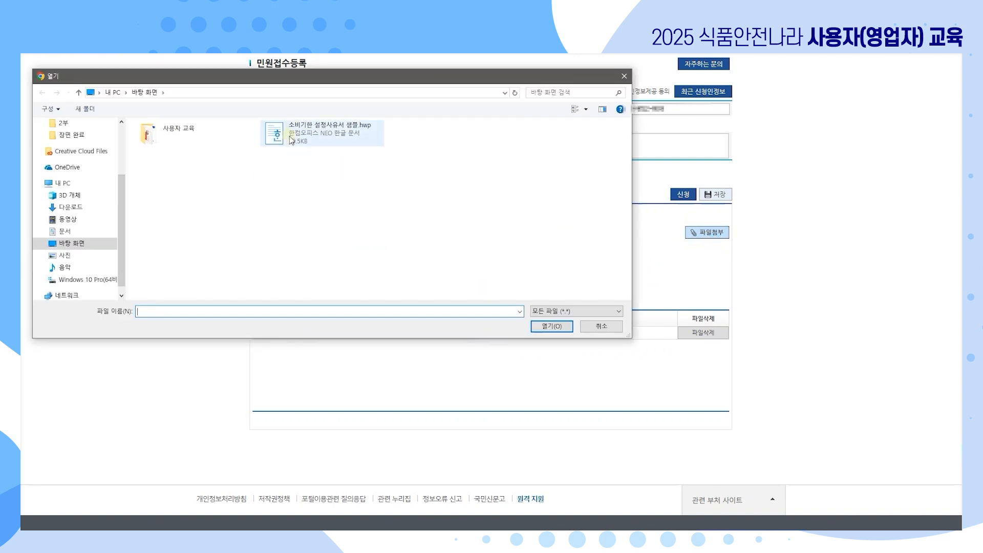
double_click(314, 137)
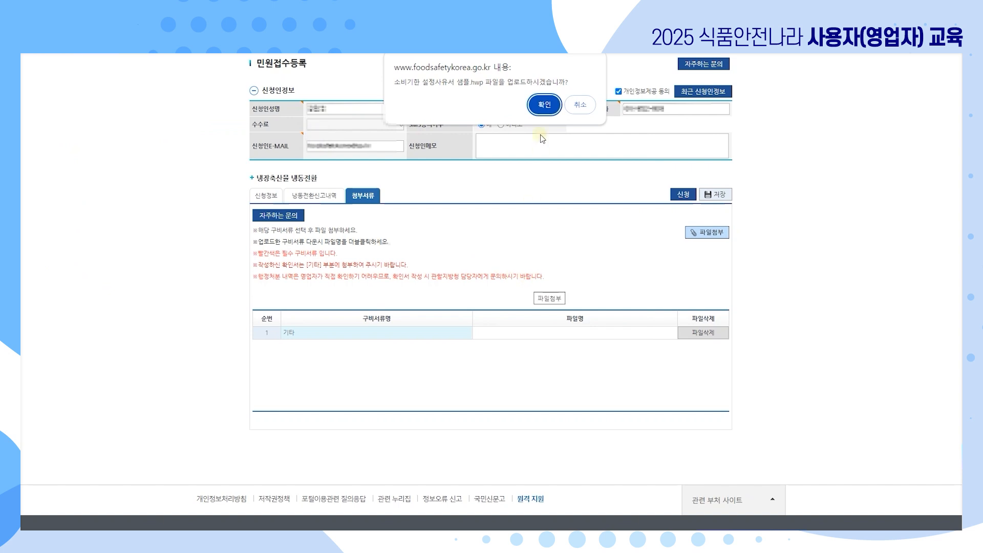
click(544, 104)
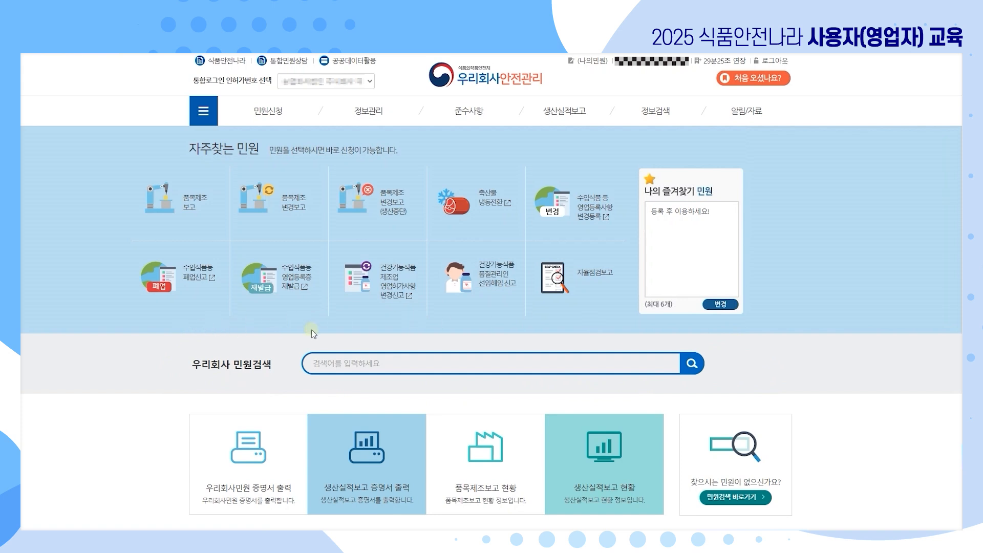
Search the petitions for 축산물냉동전환 and open the 축산물냉동전환 변경신고(국내) application form.
click(692, 364)
scroll(808, 382, down, 5)
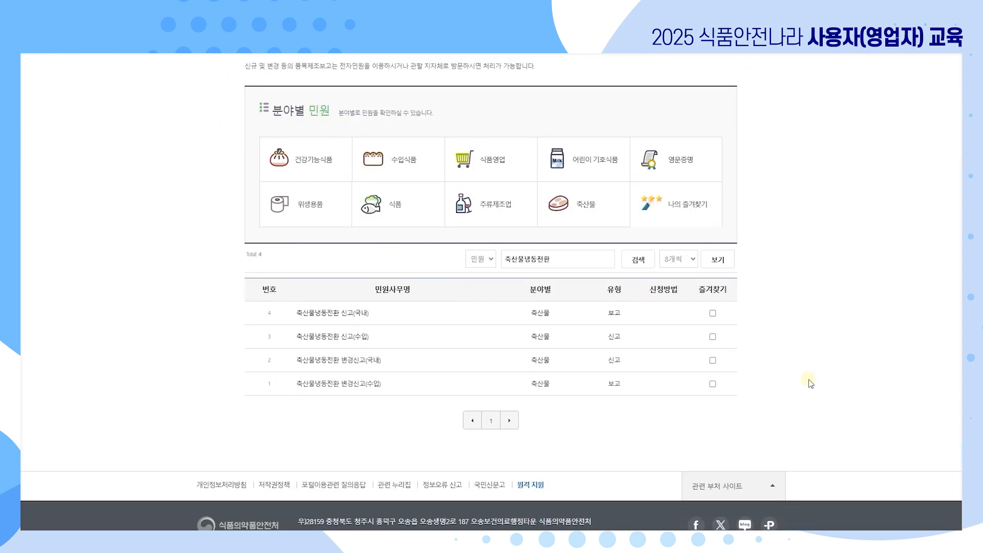
click(373, 361)
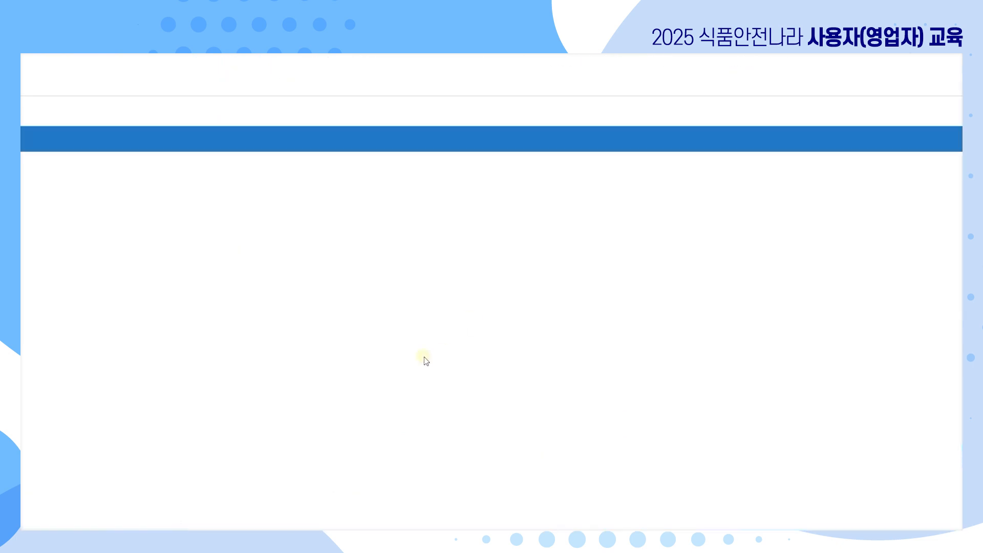
click(562, 347)
click(548, 108)
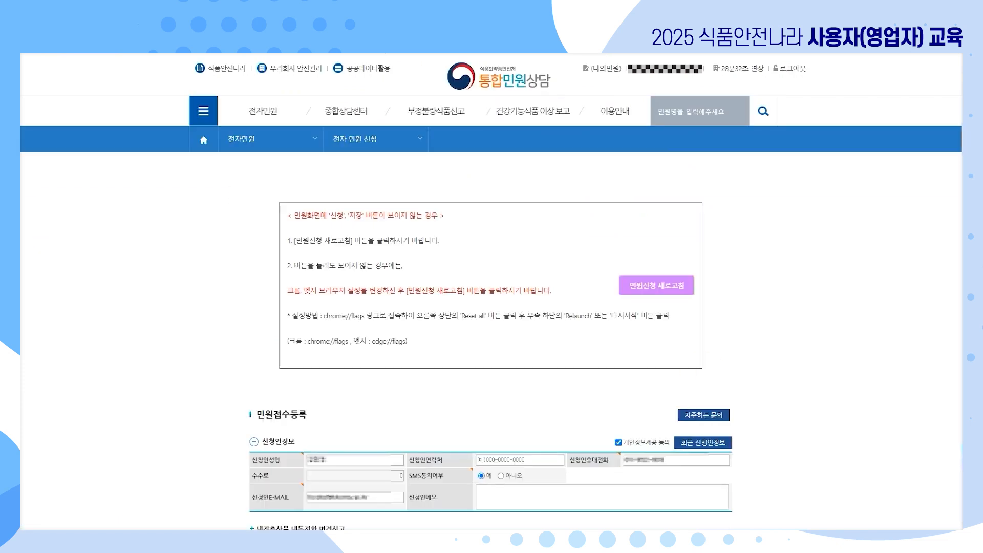
Look up the 냉동전환대장번호 without filters and select the first 한우/등심 record for the change report.
scroll(890, 344, down, 5)
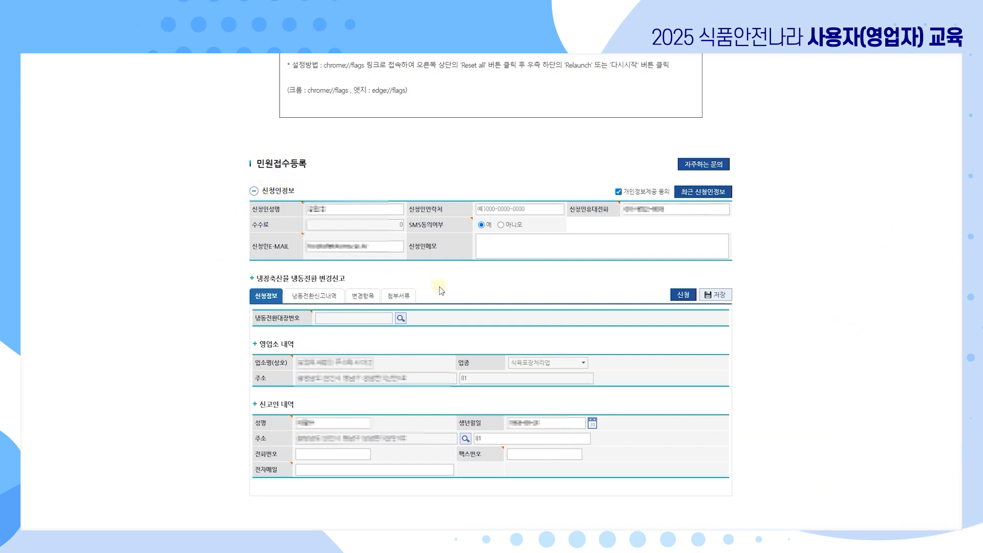
click(401, 318)
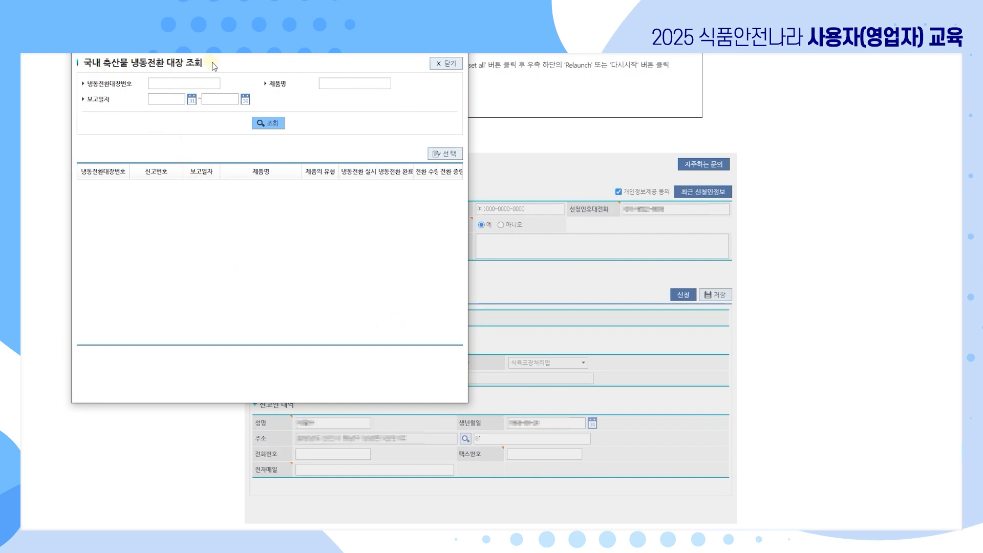
click(279, 122)
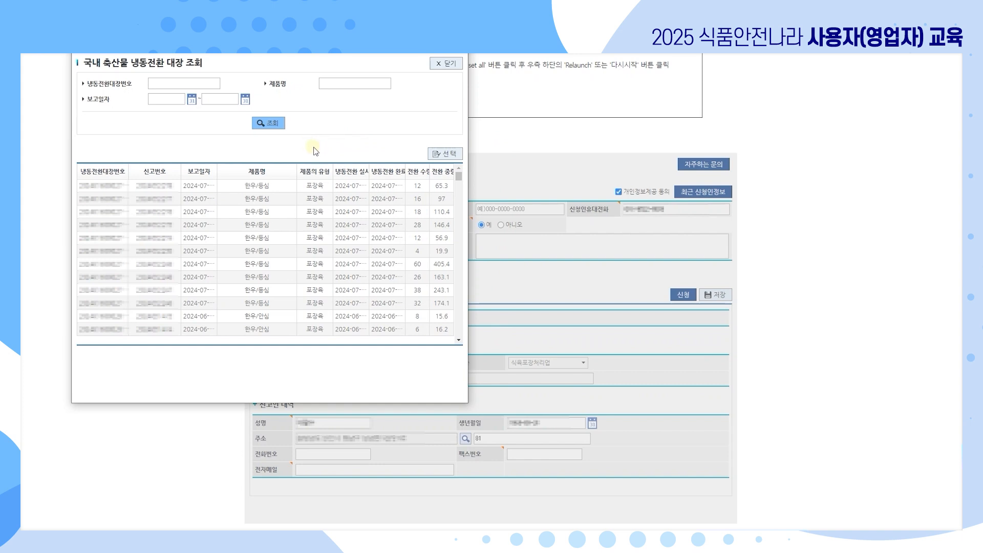
double_click(314, 185)
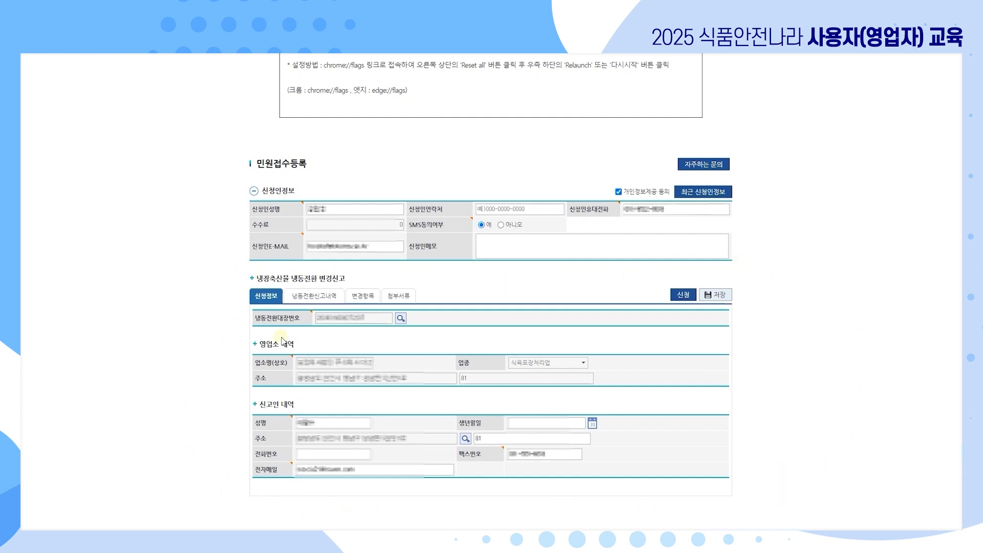
Add an entry to the 변경항목 list and set its change item to 전환수량.
click(362, 295)
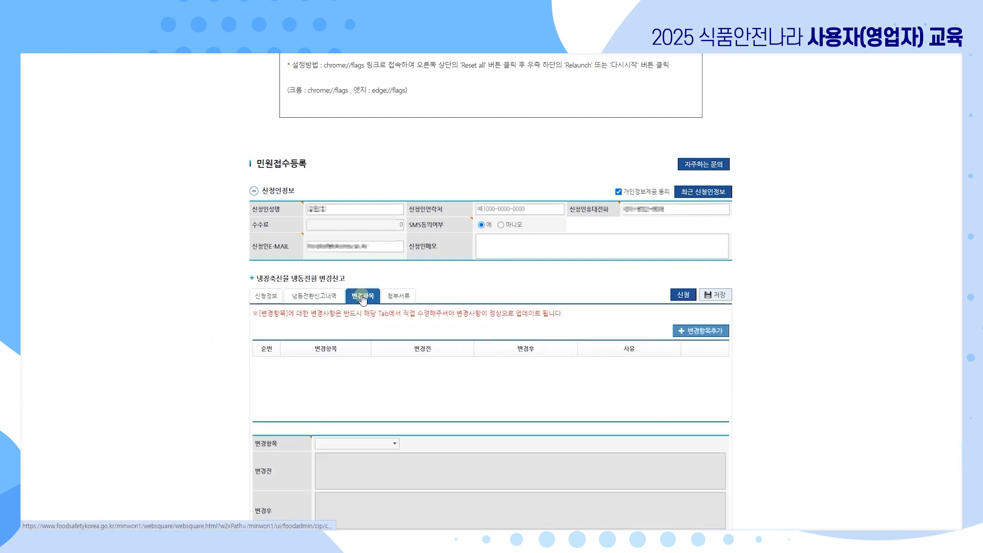
click(709, 332)
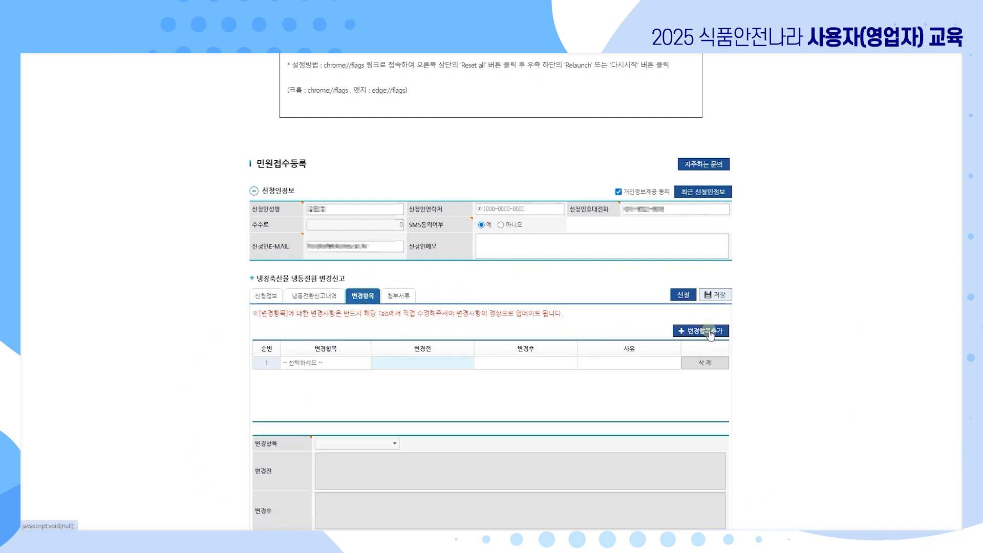
scroll(791, 354, down, 2)
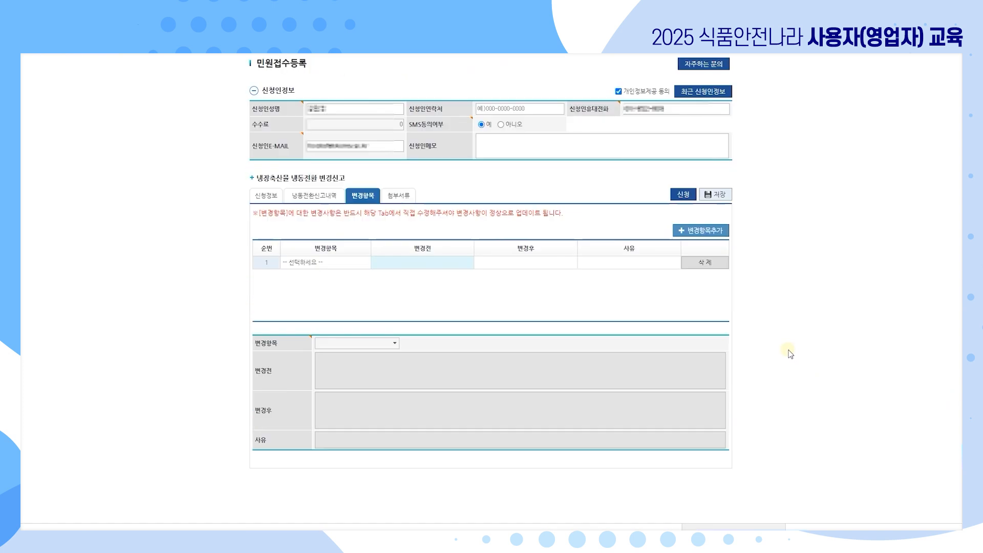
click(338, 262)
click(358, 262)
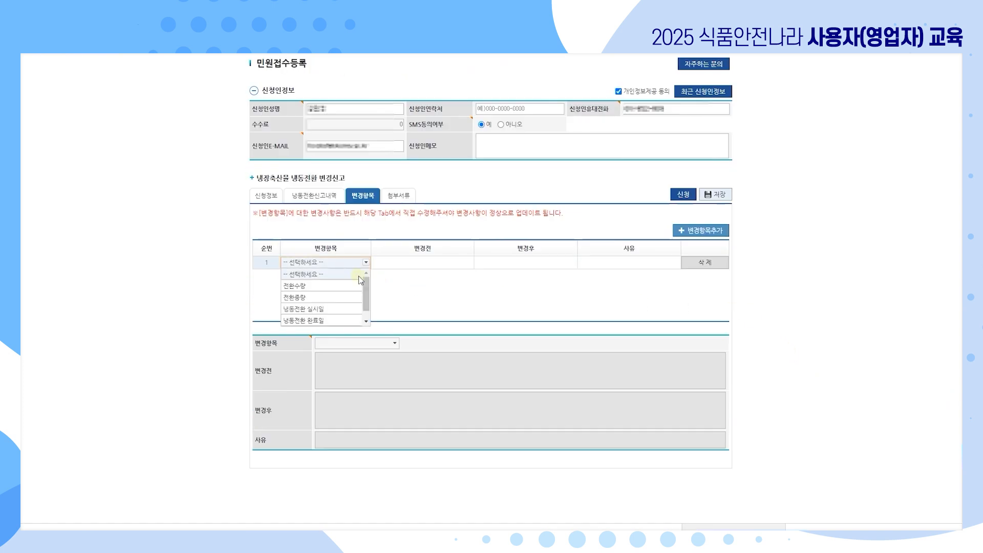
scroll(364, 298, down, 1)
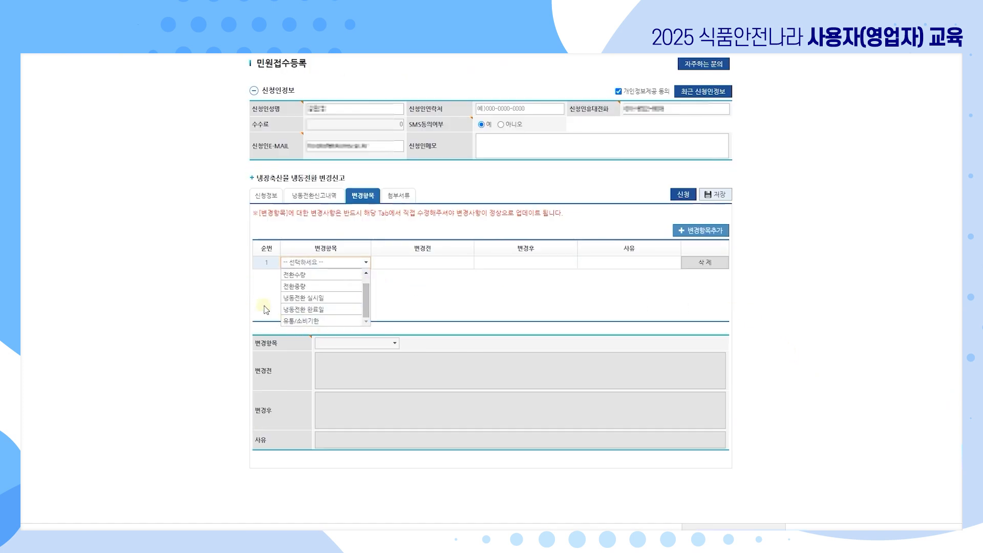
click(351, 313)
click(325, 278)
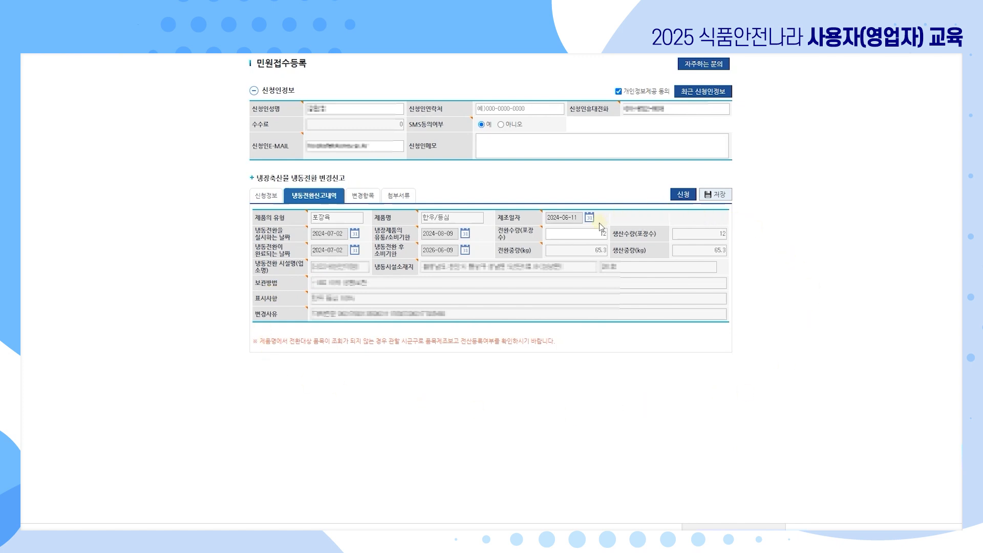
Replace the 전환수량(포장수) in 냉동전환신고내역 with 12345.
drag(590, 234, 612, 237)
key(BackSpace)
click(756, 278)
click(600, 233)
text(12345)
Check the 전환수량 change in 변경항목 and 냉동전환신고내역, and open the 첨부서류 section.
click(368, 195)
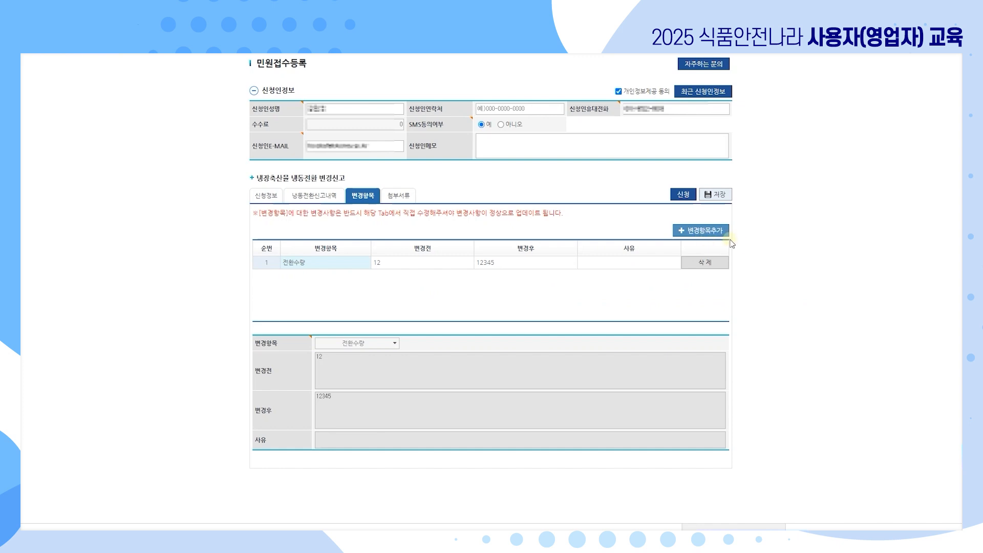
click(329, 196)
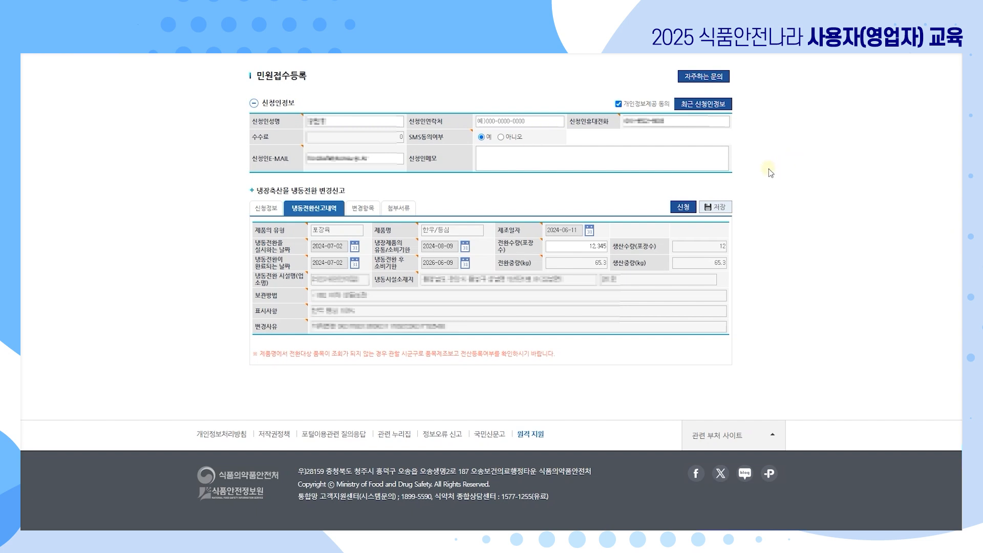
click(399, 210)
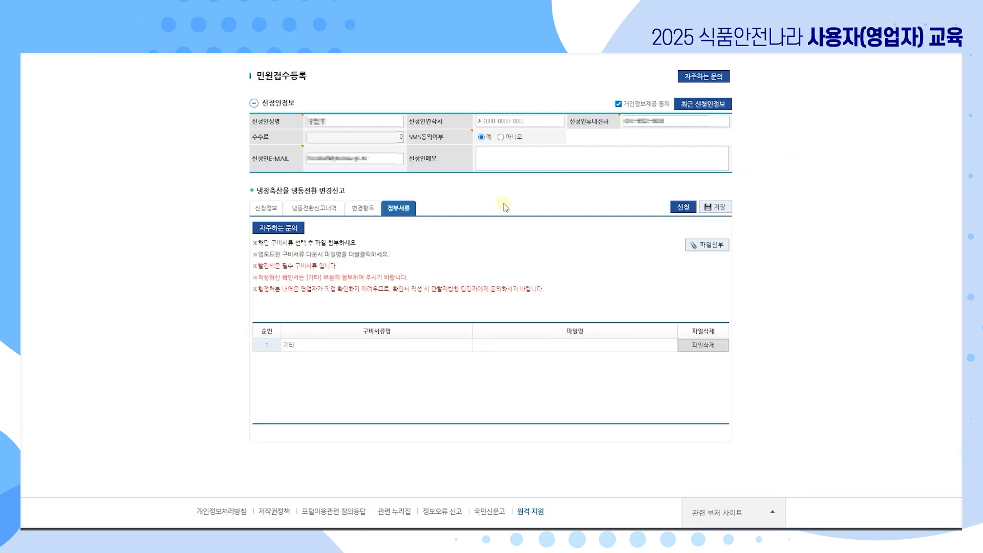